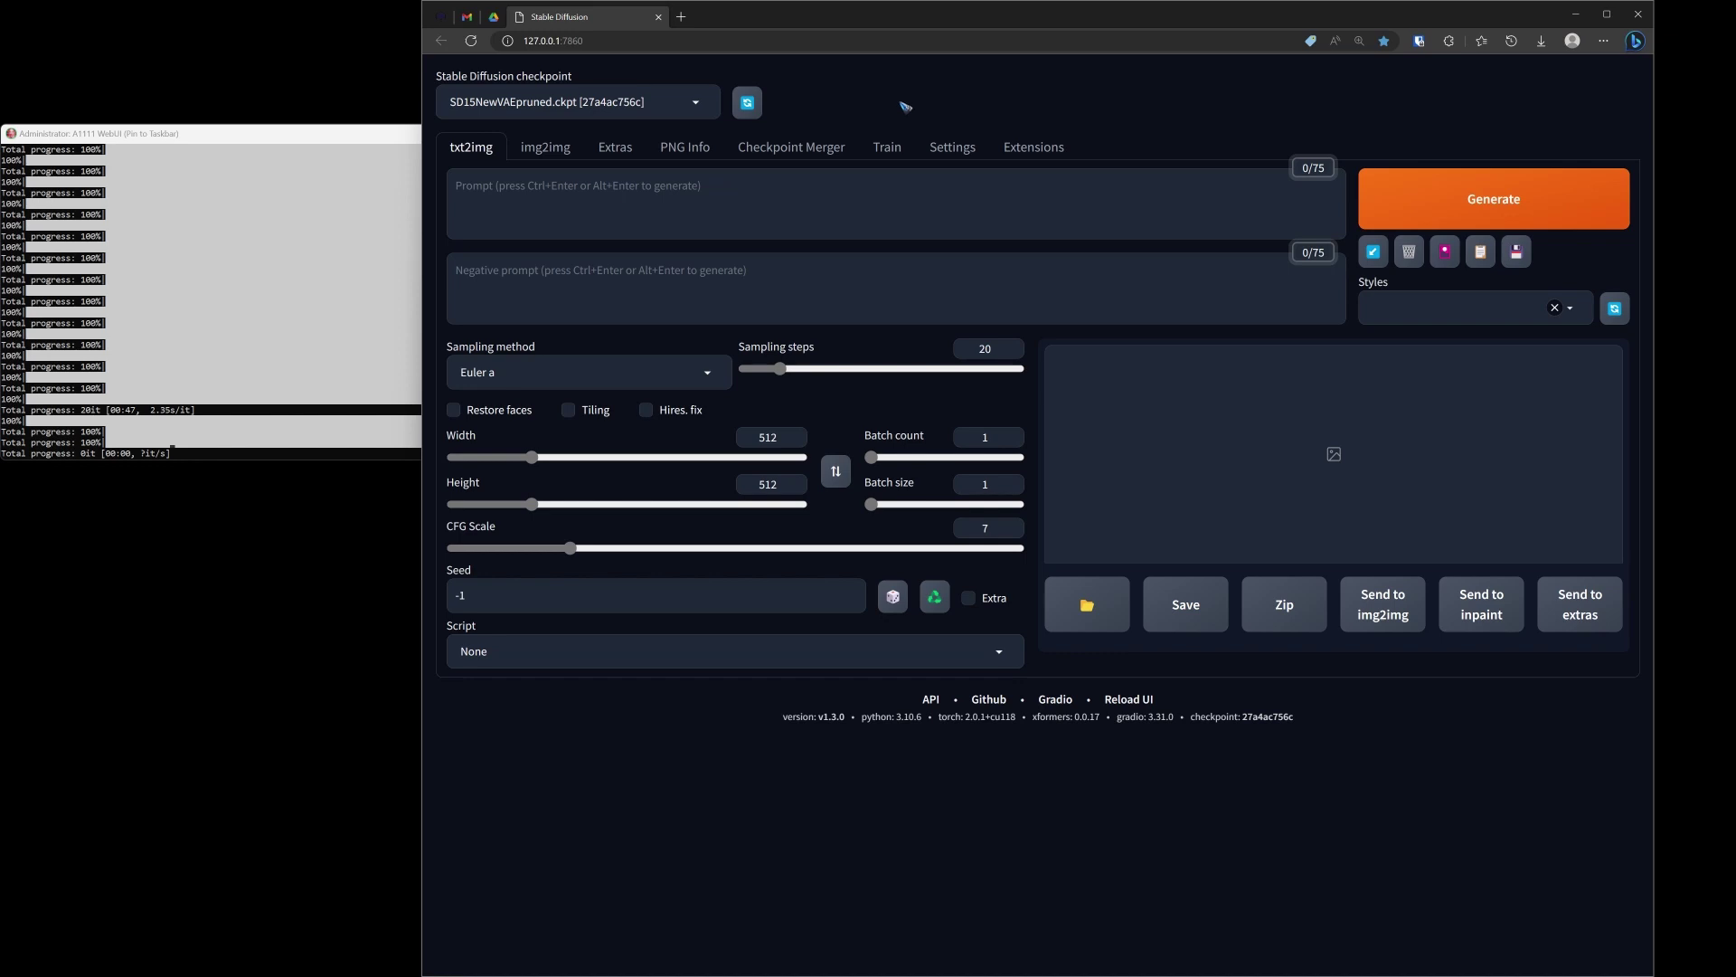
In Settings, leave 'Always save' off for both images and grids, apply, and return to txt2img
click(954, 150)
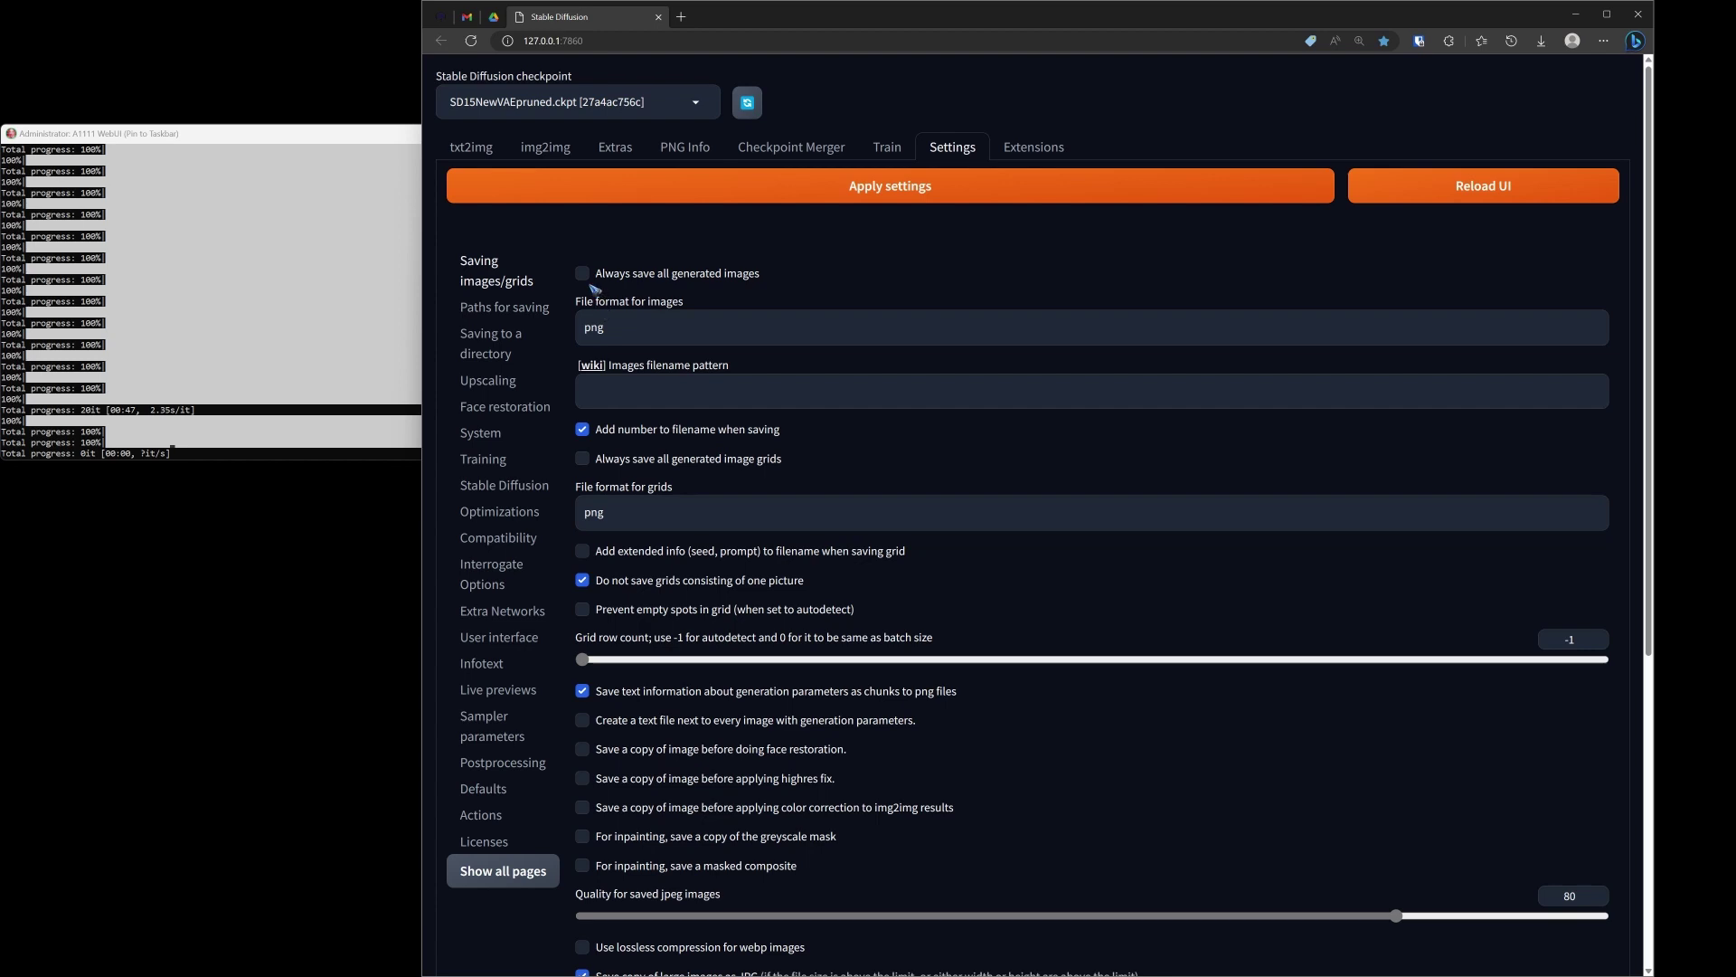
click(584, 274)
click(583, 274)
click(583, 459)
click(583, 459)
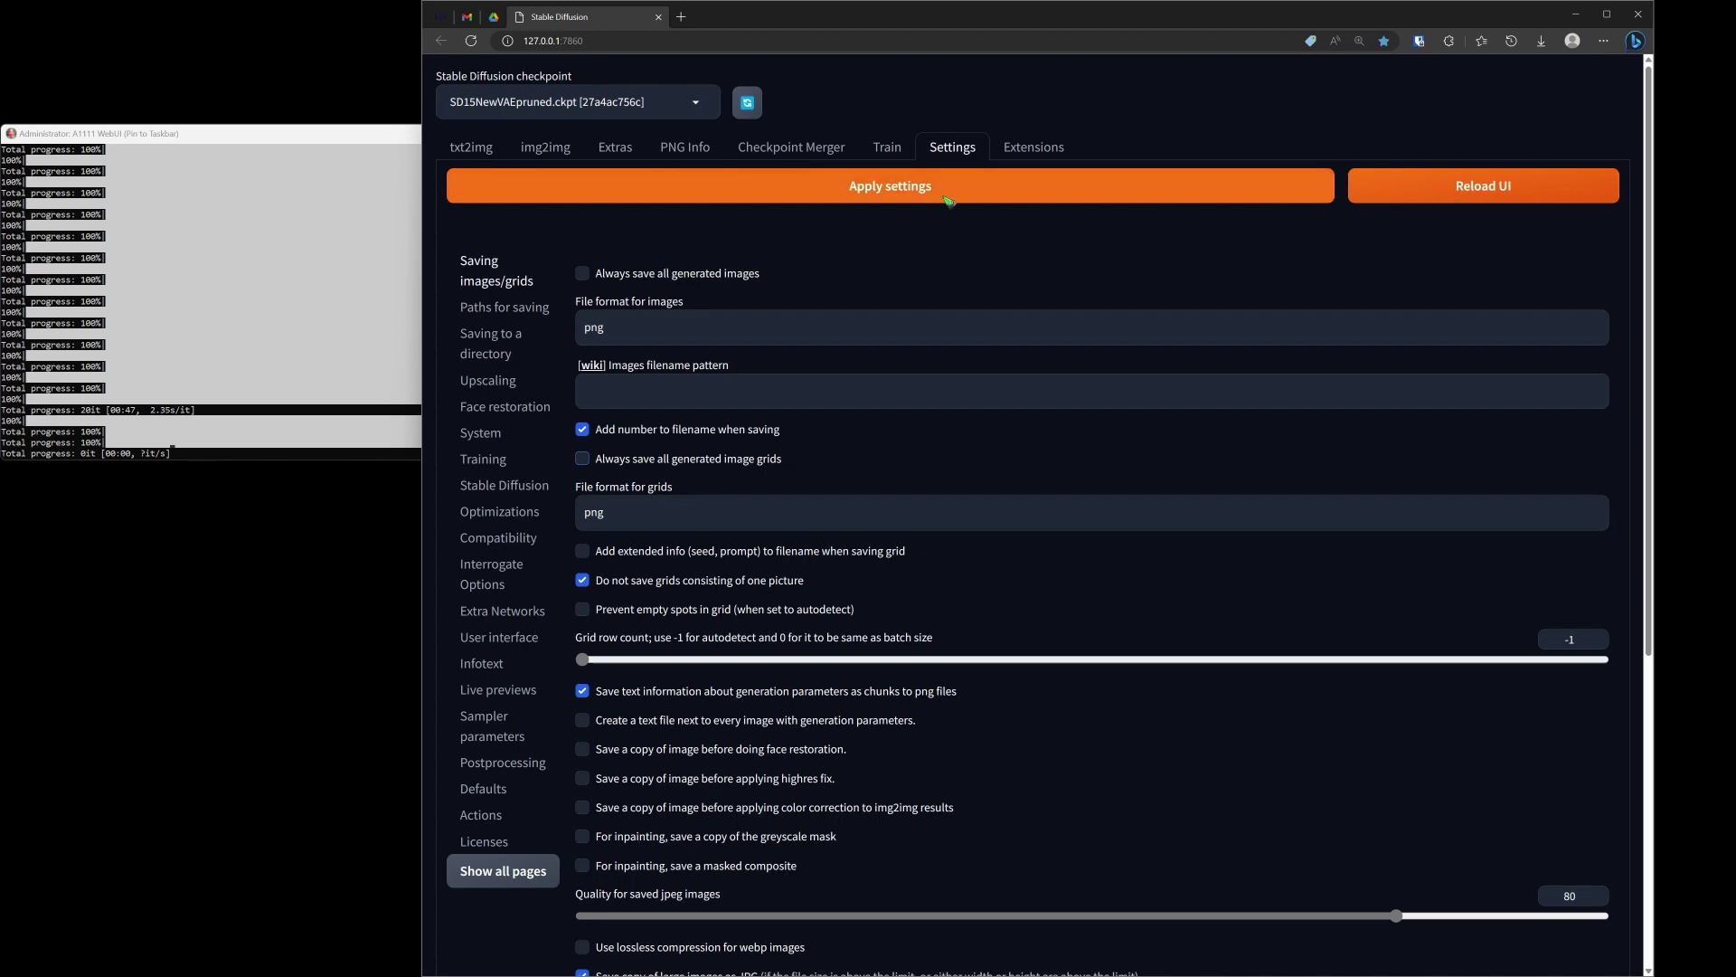
click(901, 193)
click(471, 147)
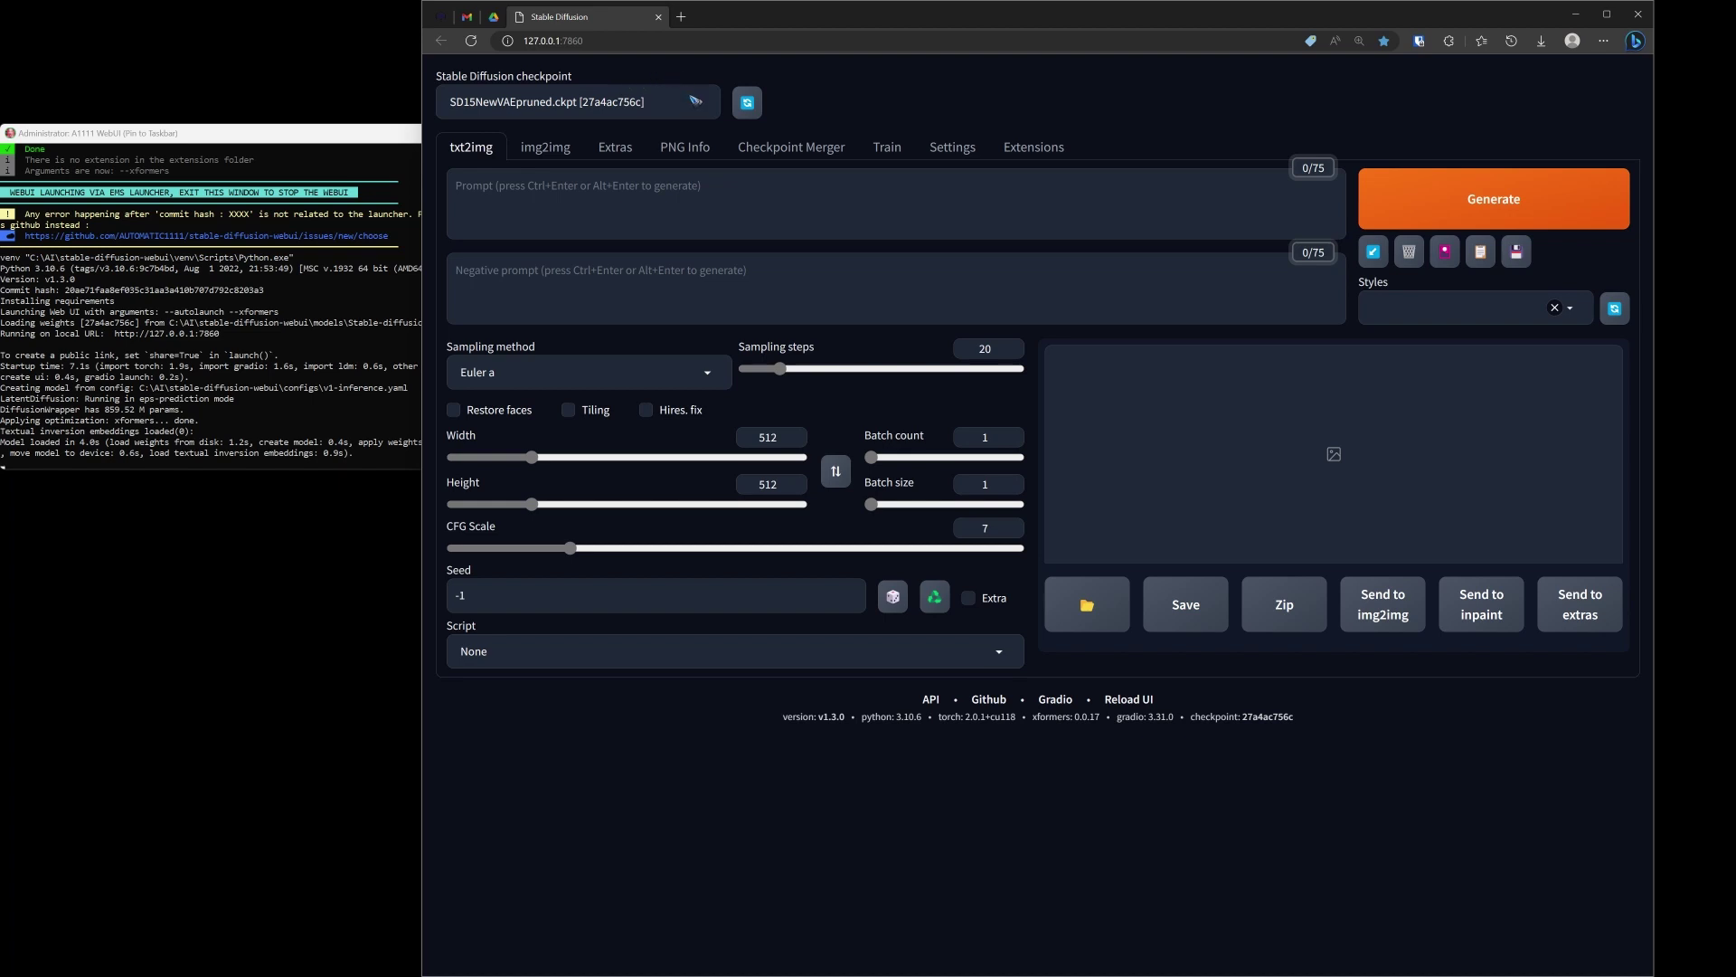
click(701, 106)
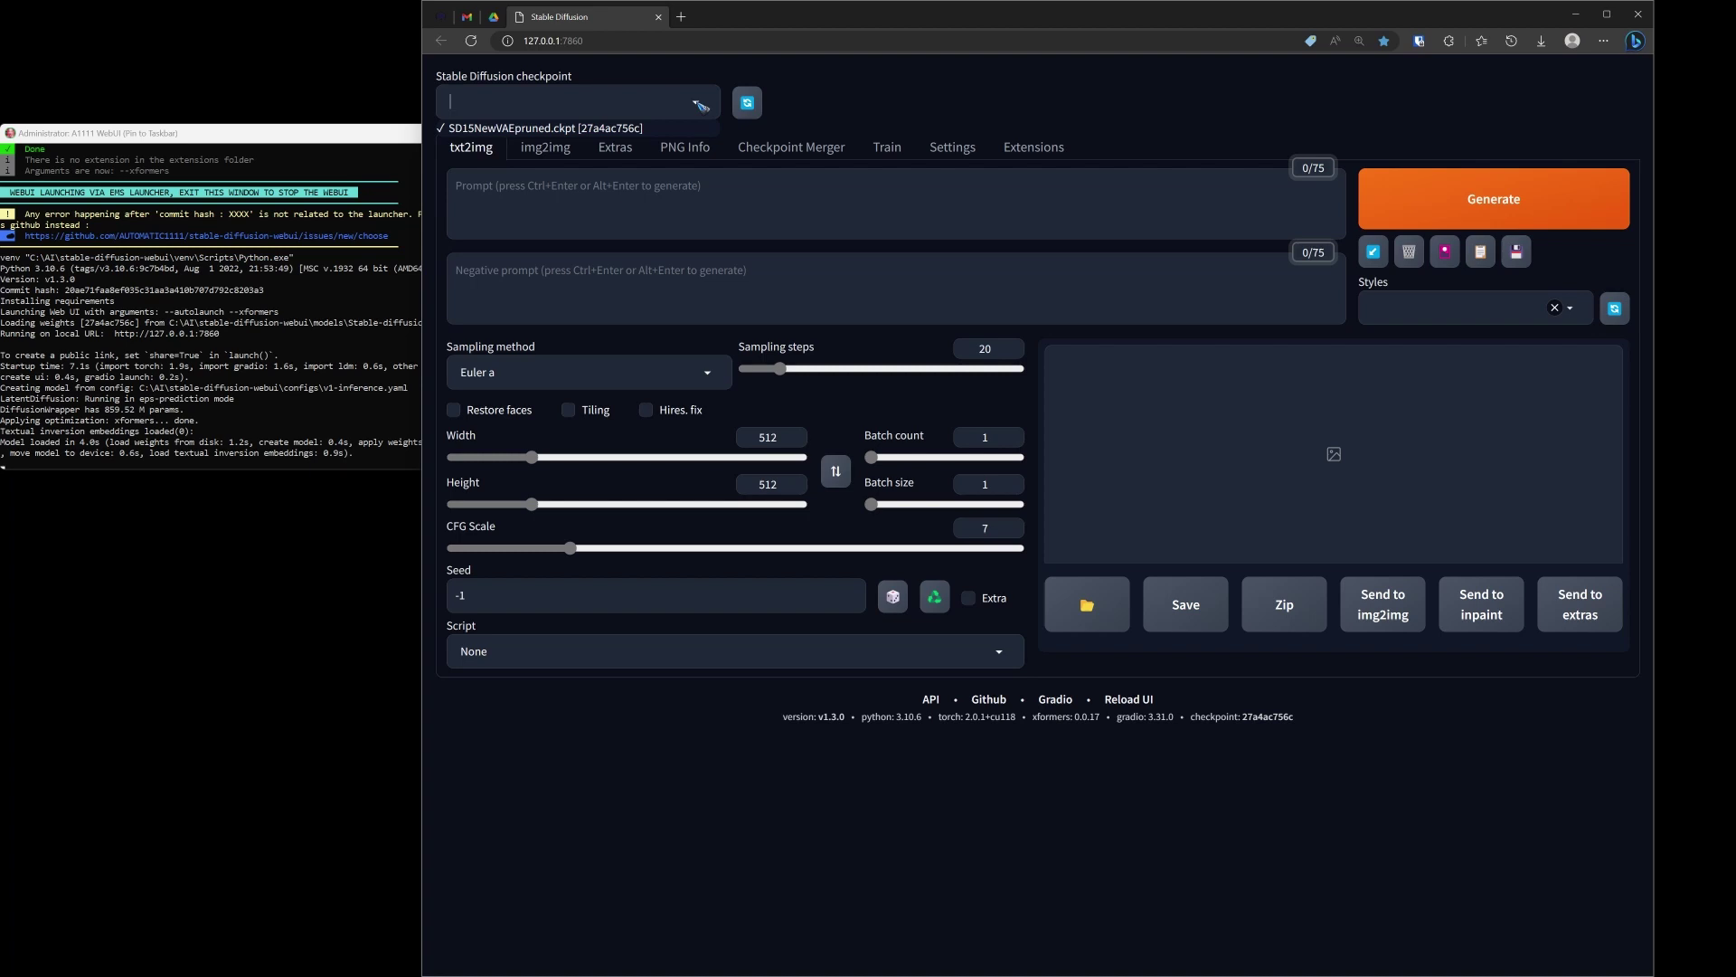
click(628, 129)
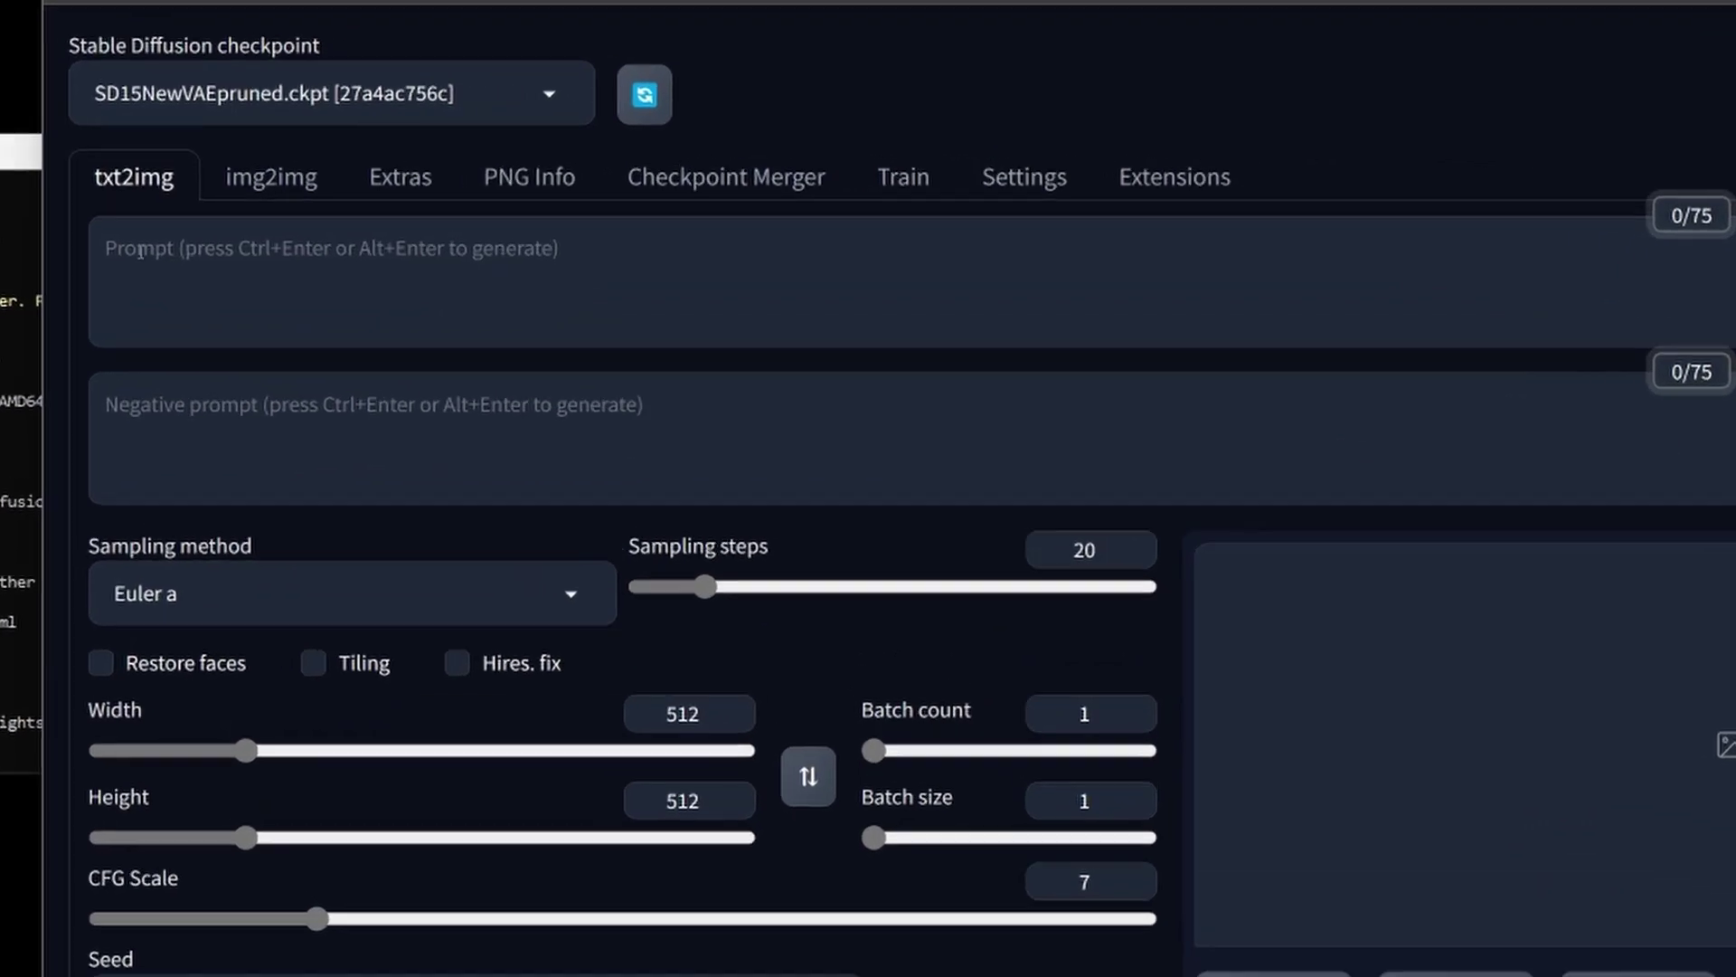
Enter the prompt 'a woman' and generate a 512x512 portrait
click(492, 257)
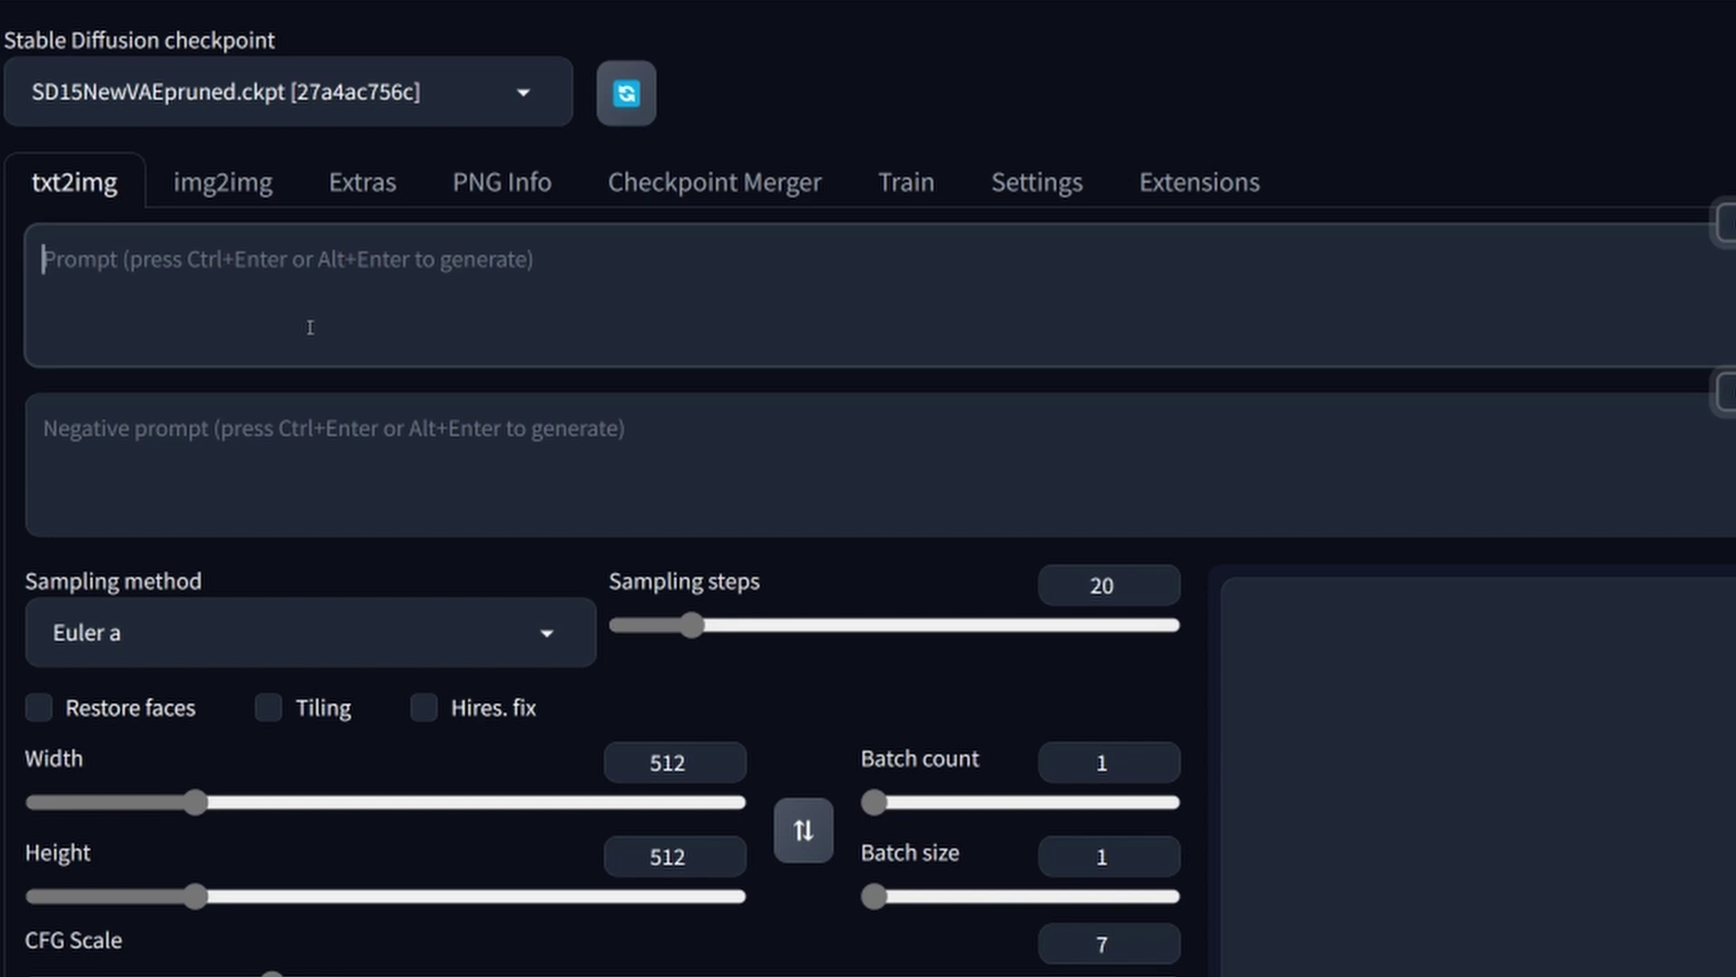
text(a woma)
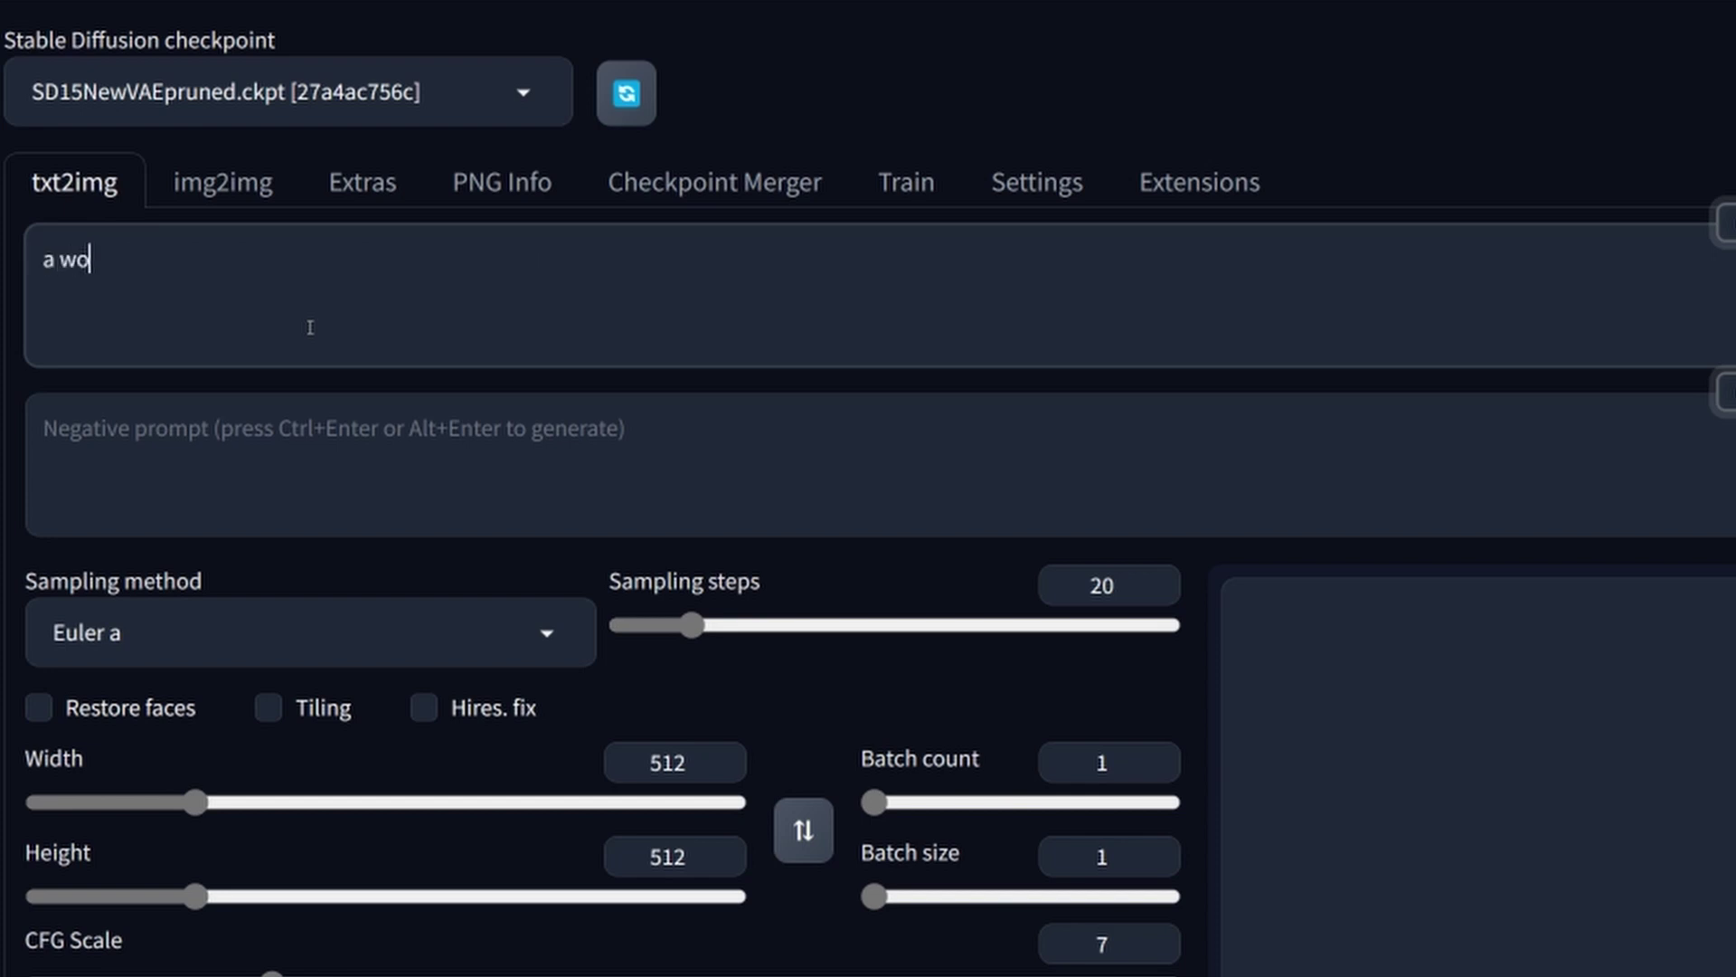
text(n)
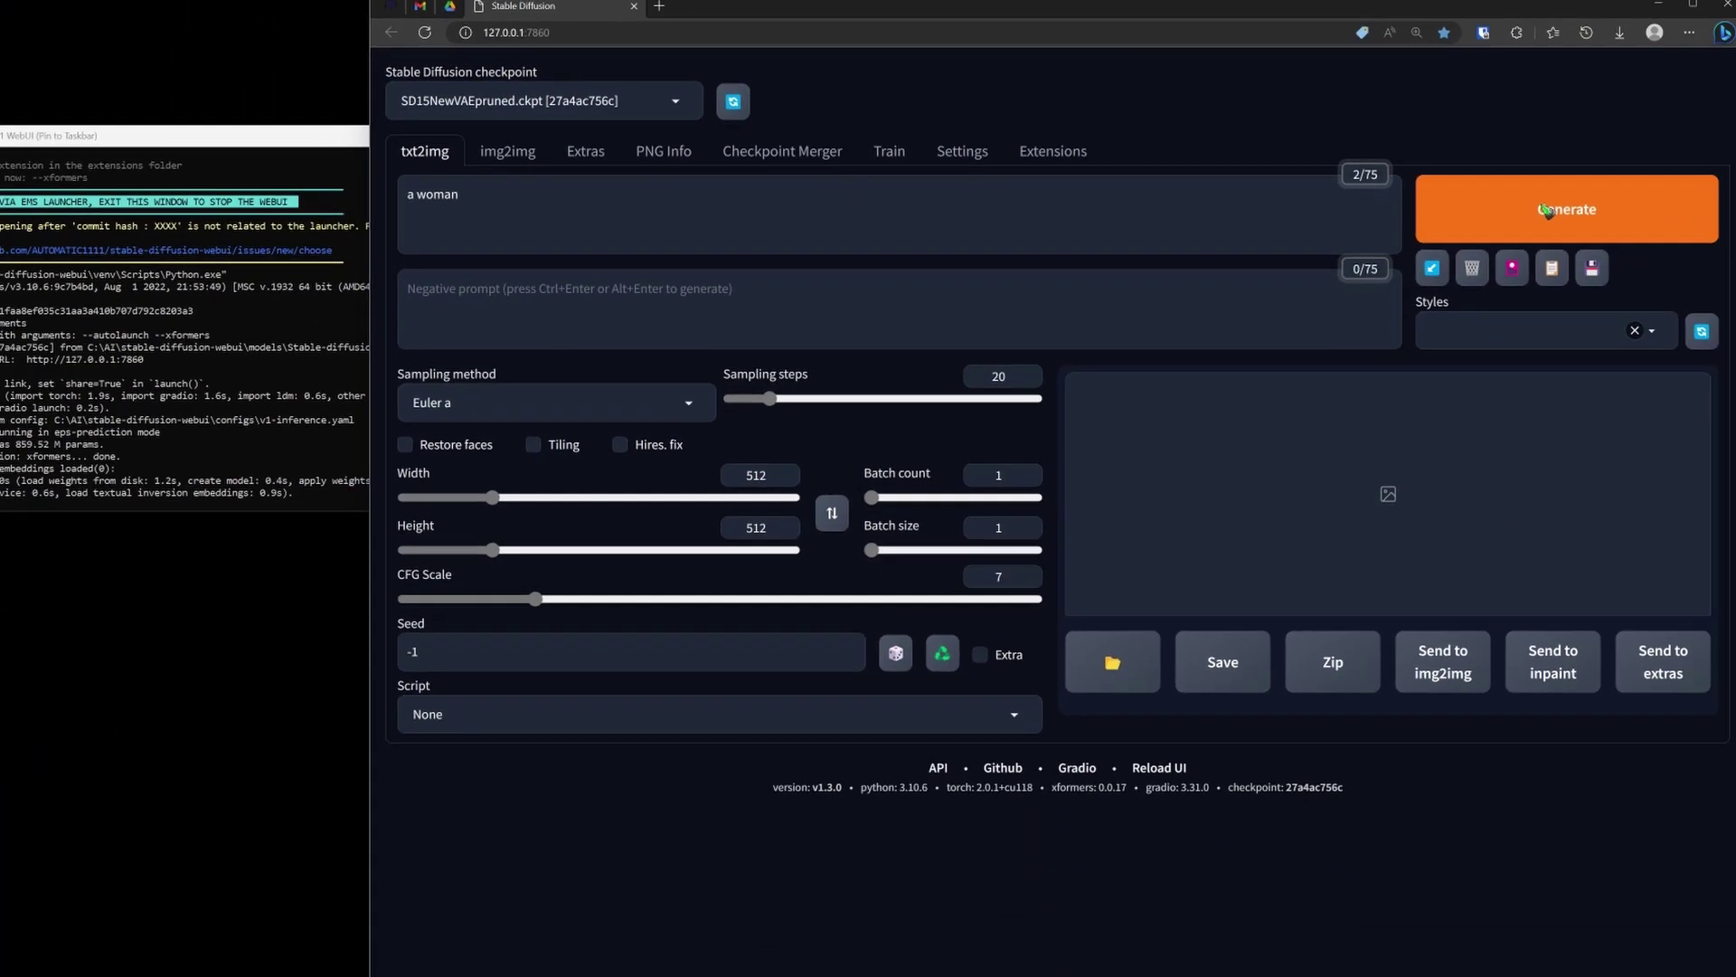
click(1546, 209)
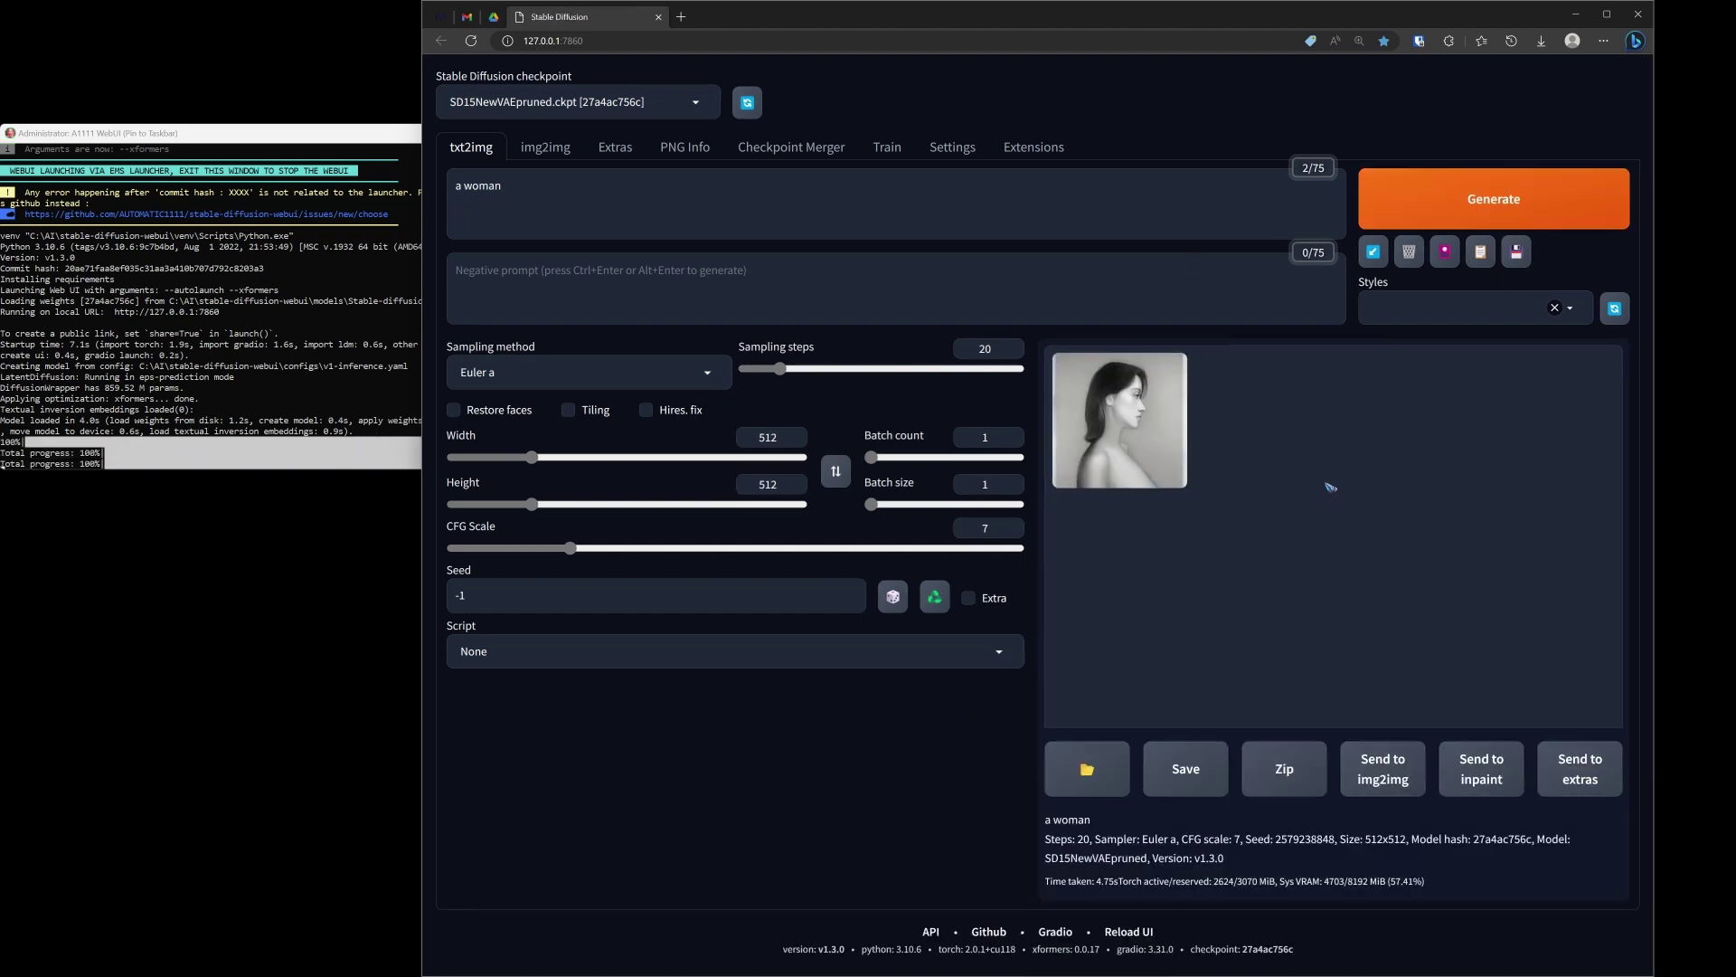
click(1157, 453)
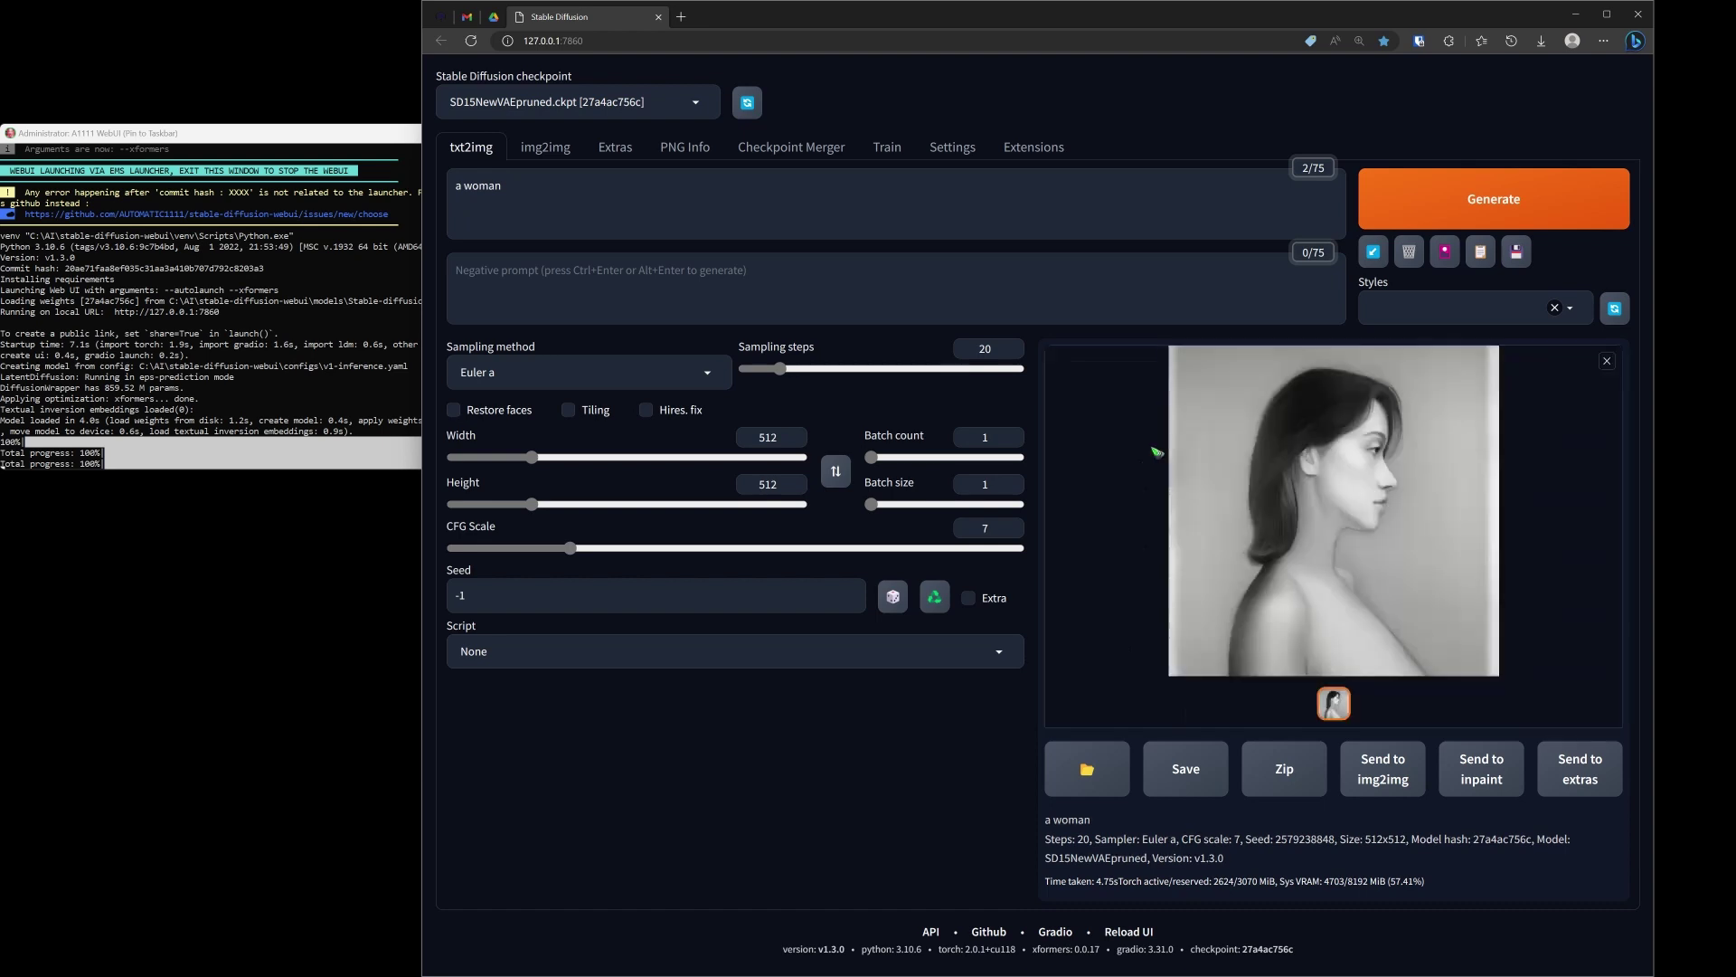
click(1387, 512)
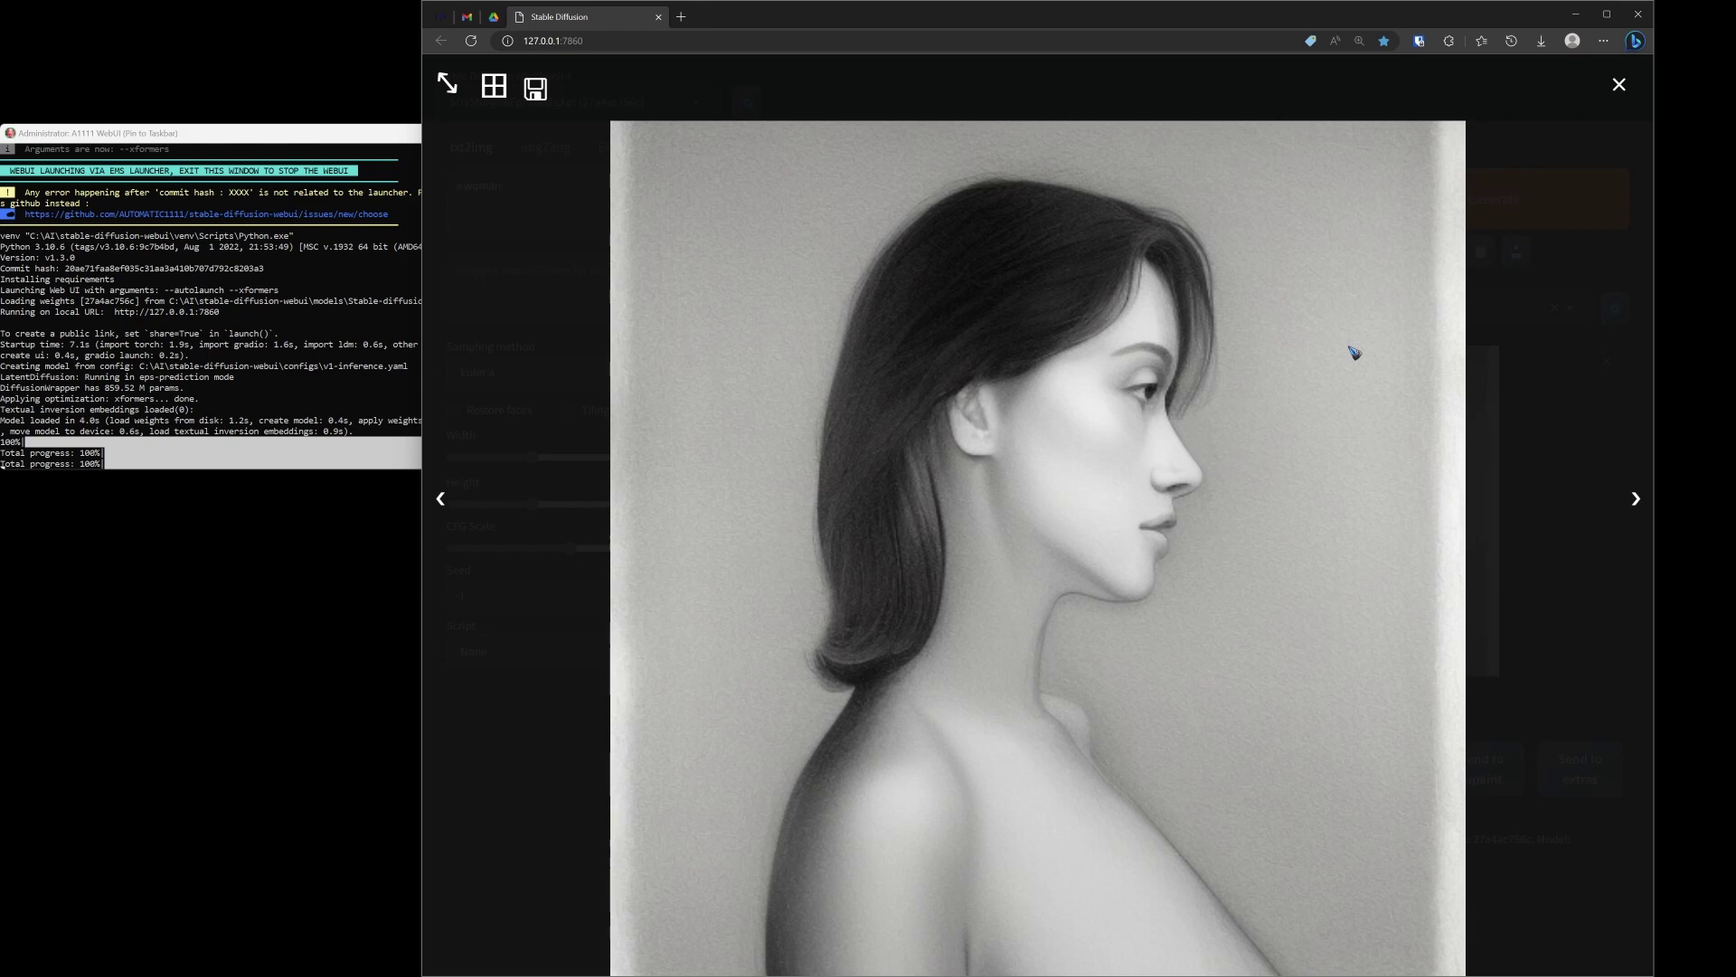
click(1619, 87)
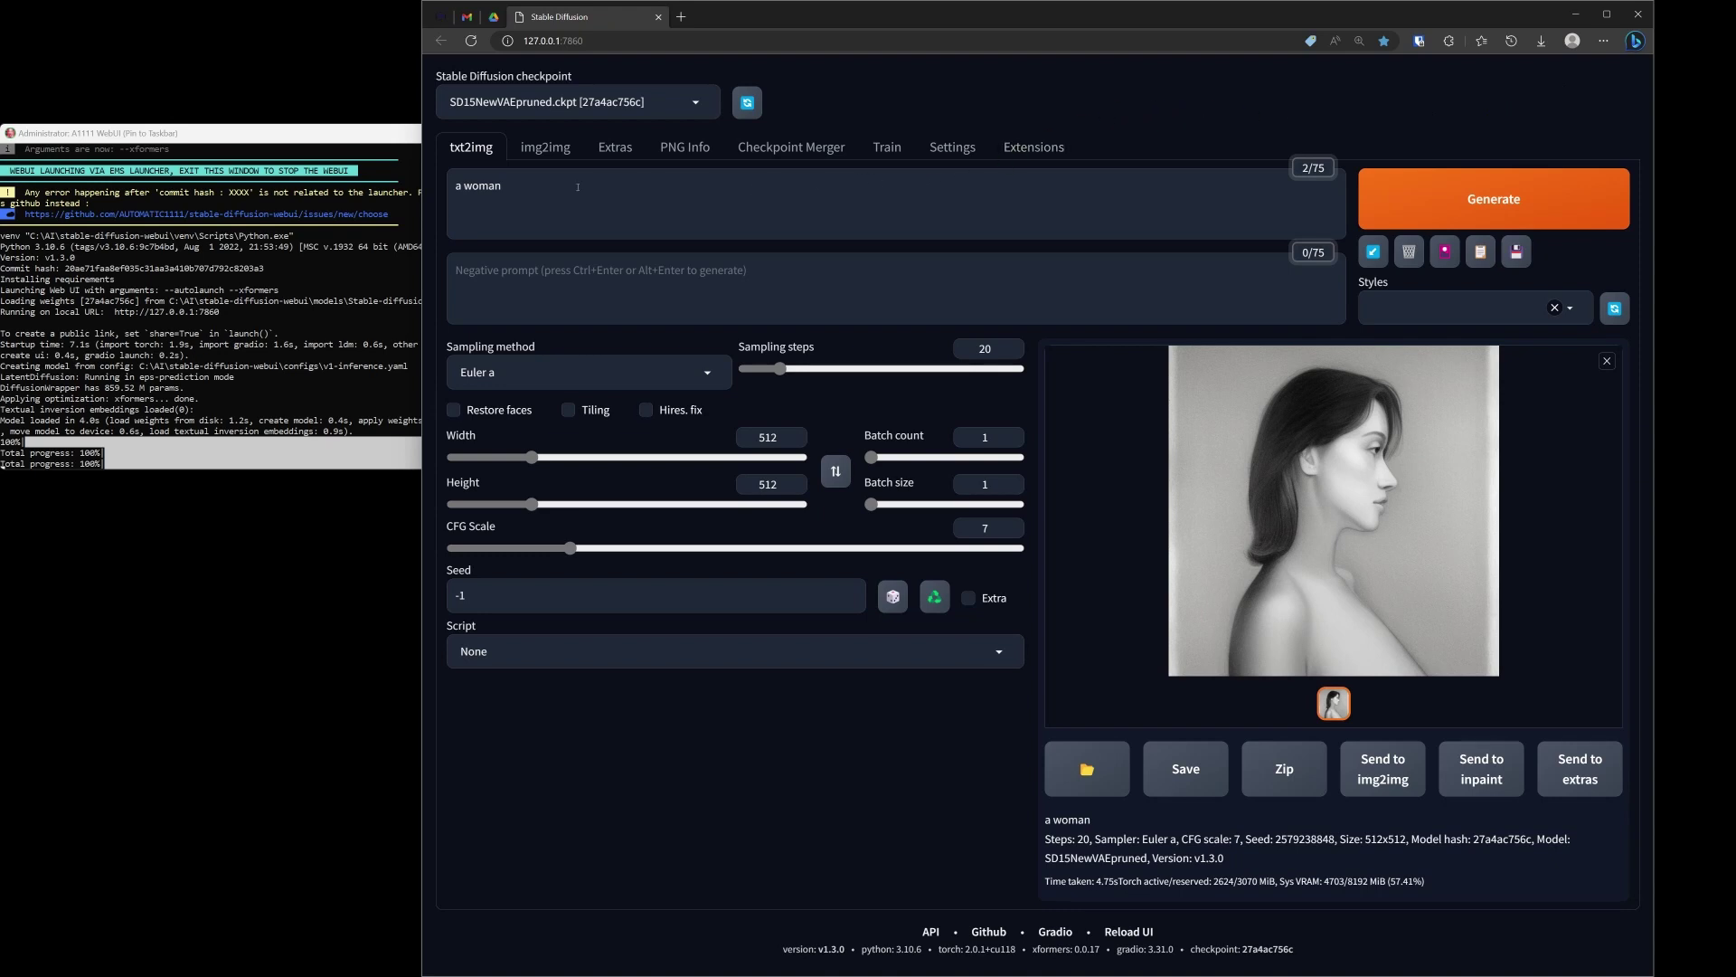
Edit the prompt to 'a photo of a woman' and generate the sweater portrait
click(456, 186)
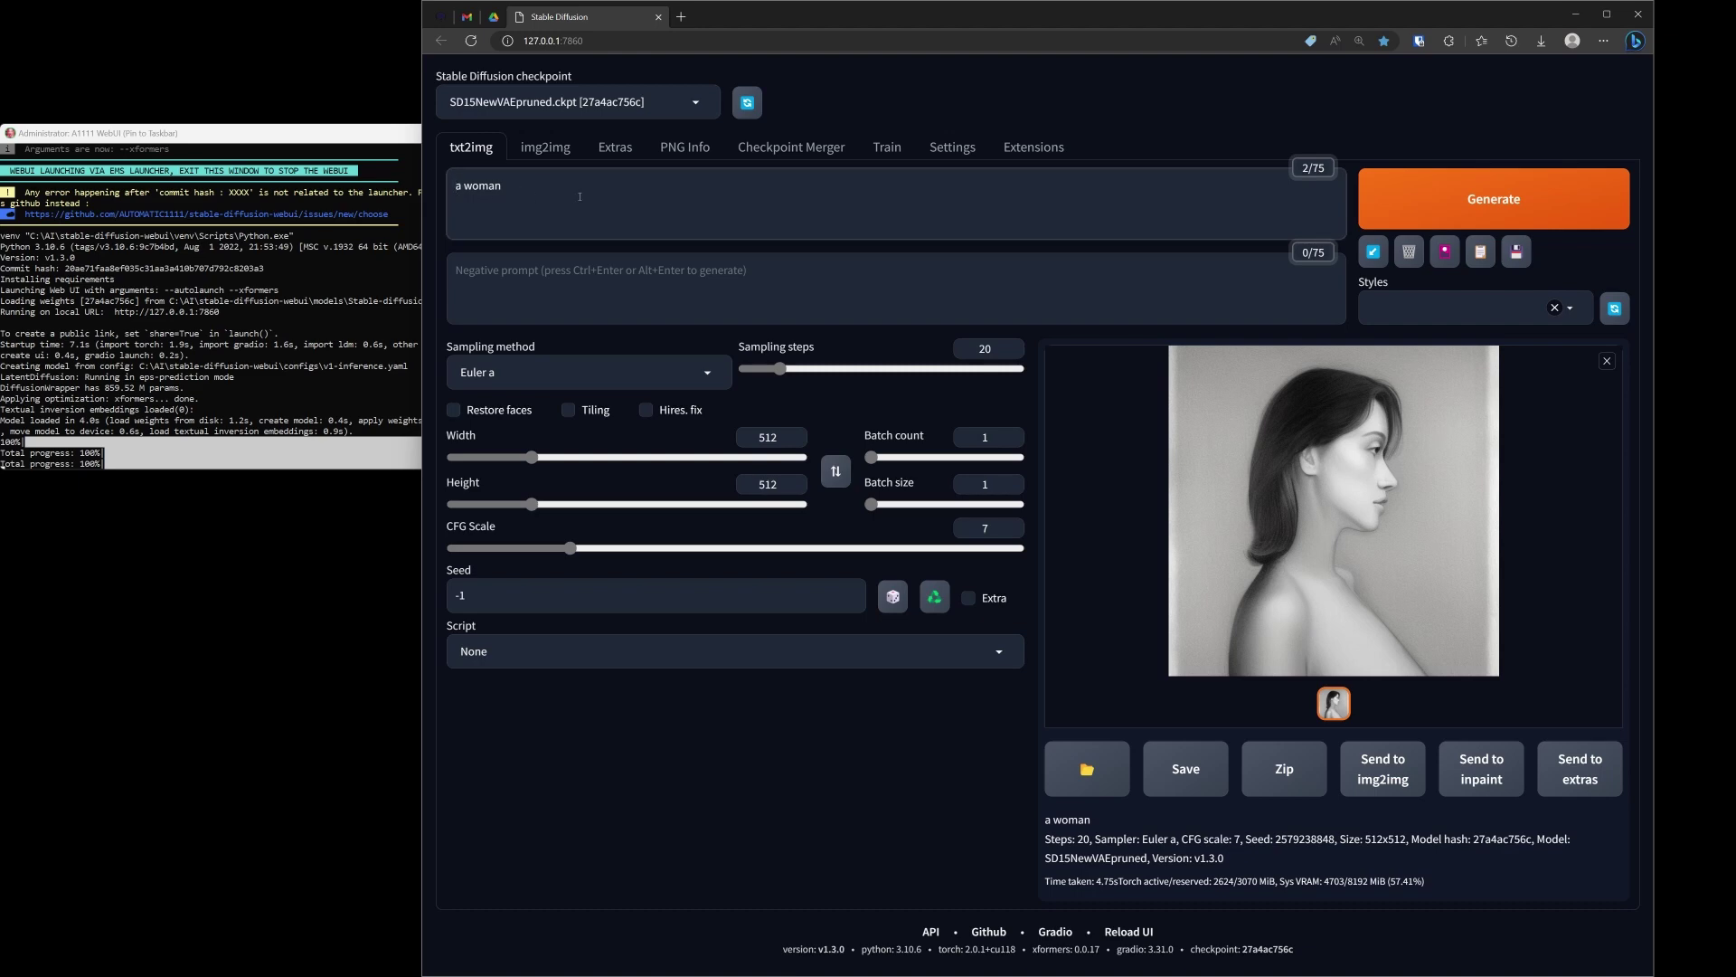
text(a photo of a)
key(BackSpace)
key(BackSpace)
click(1498, 204)
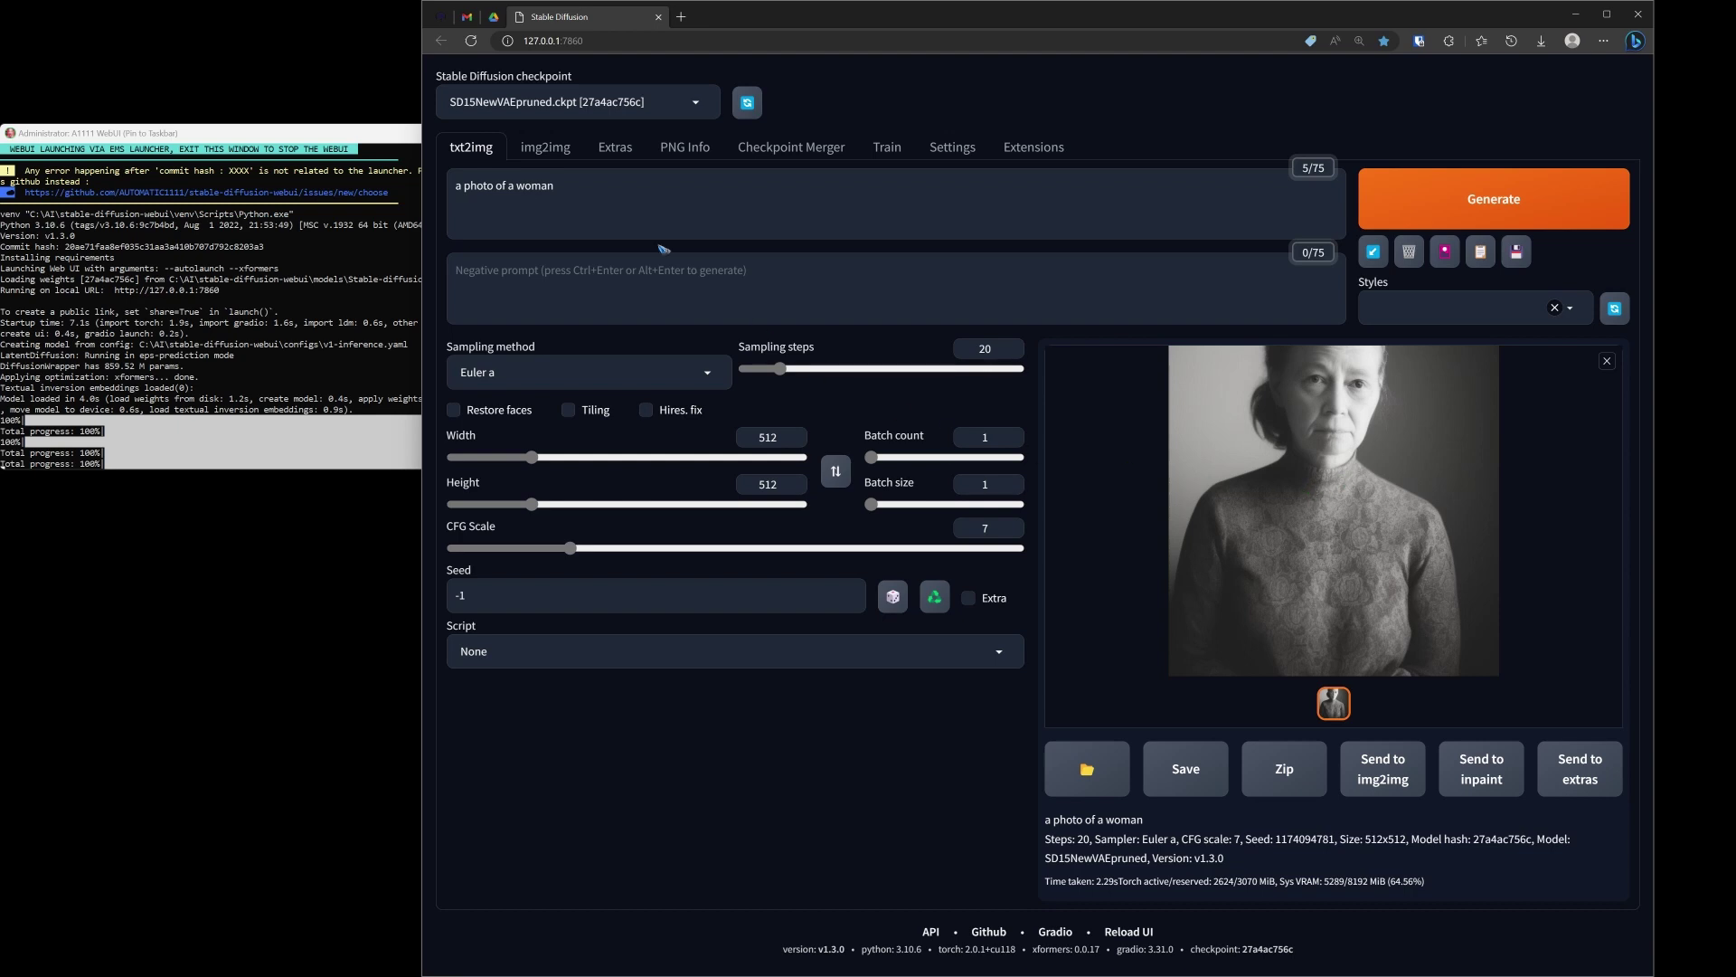
click(572, 185)
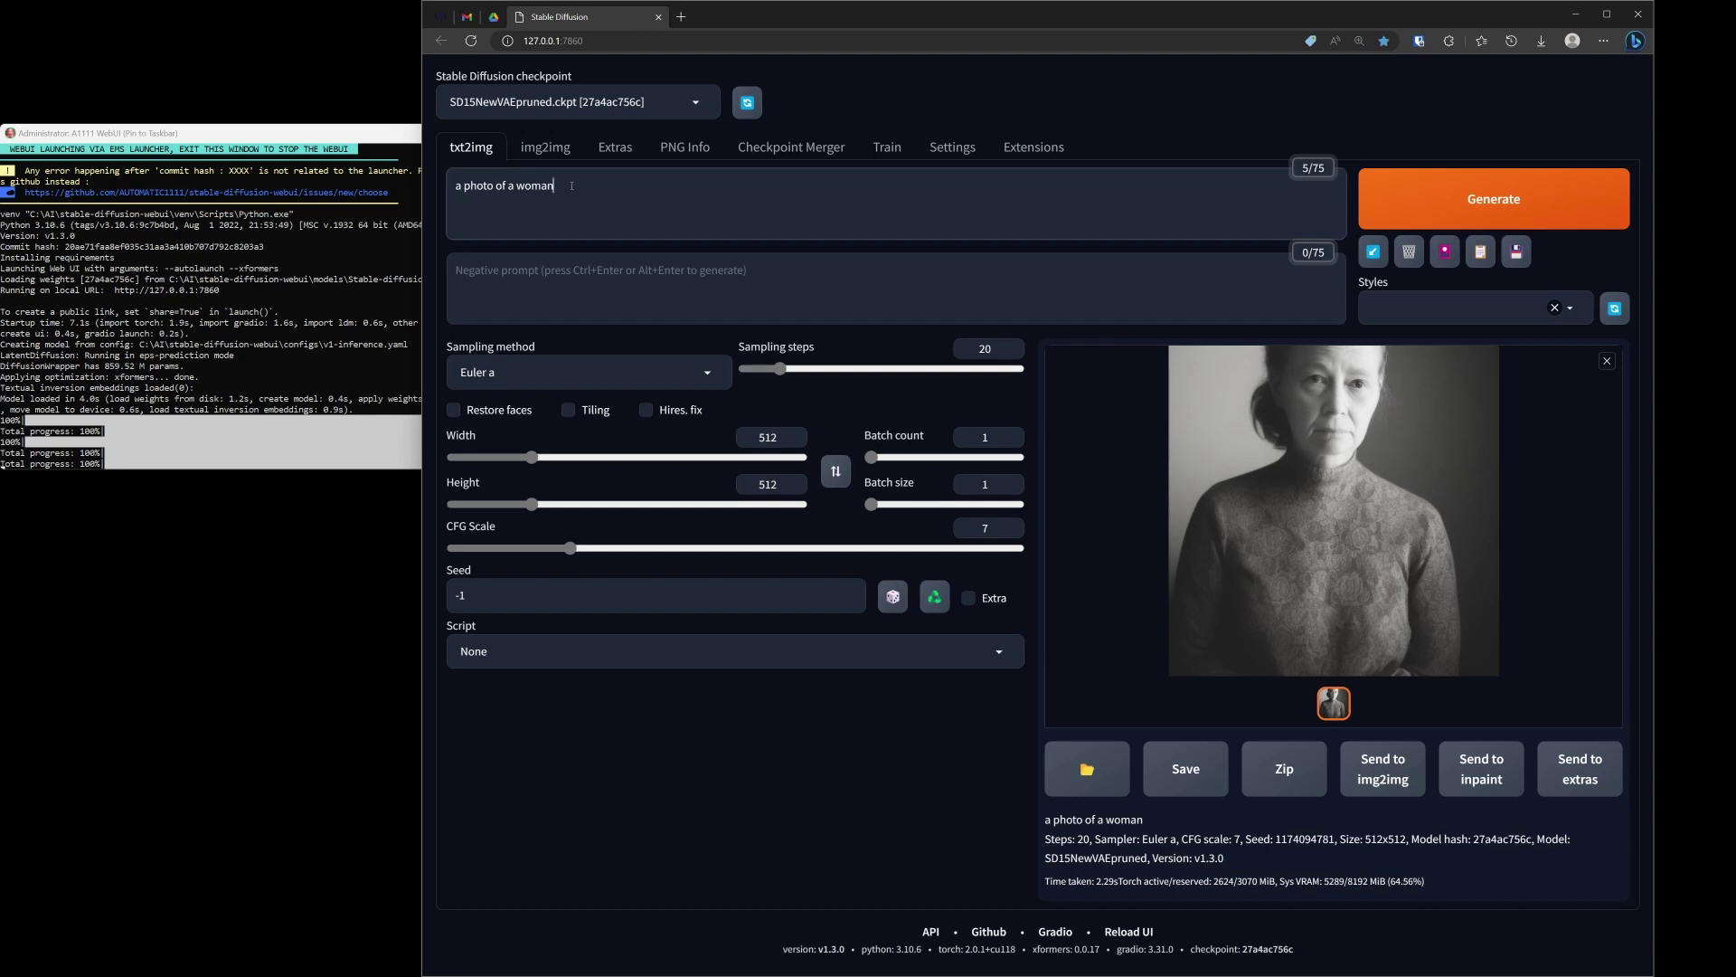
Insert 'color' into the prompt, add negative prompt 'greyscale, drawing, painting', and generate
click(463, 186)
text(color)
click(554, 272)
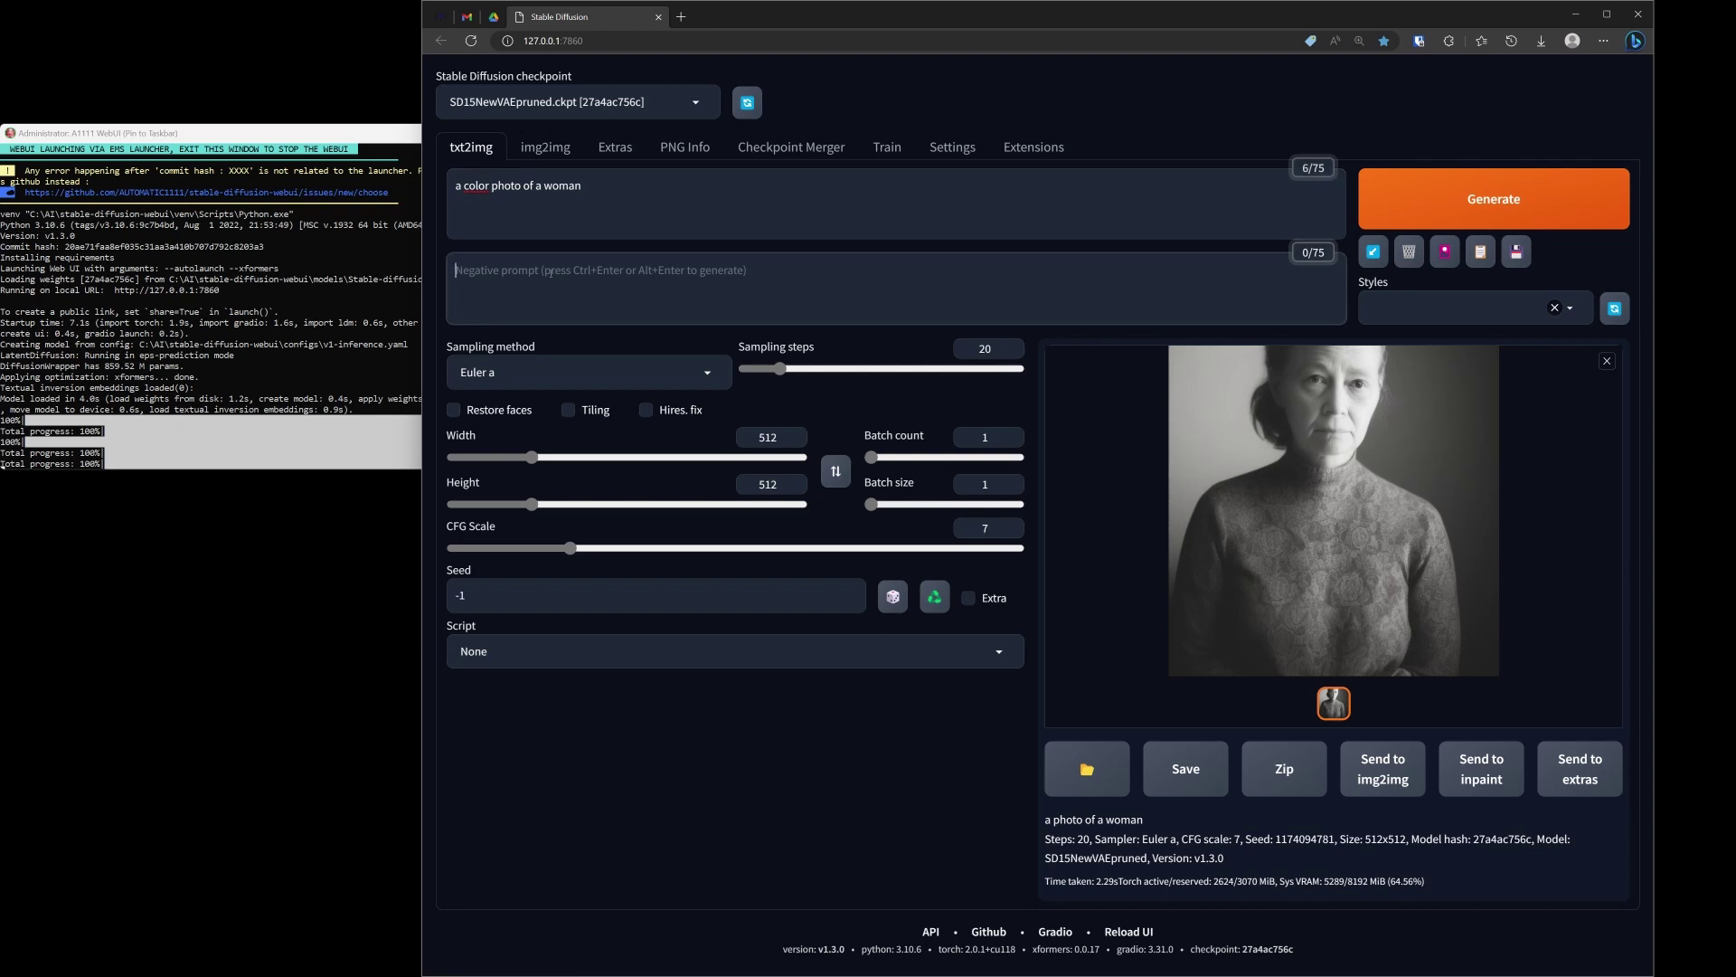
text(greyscale)
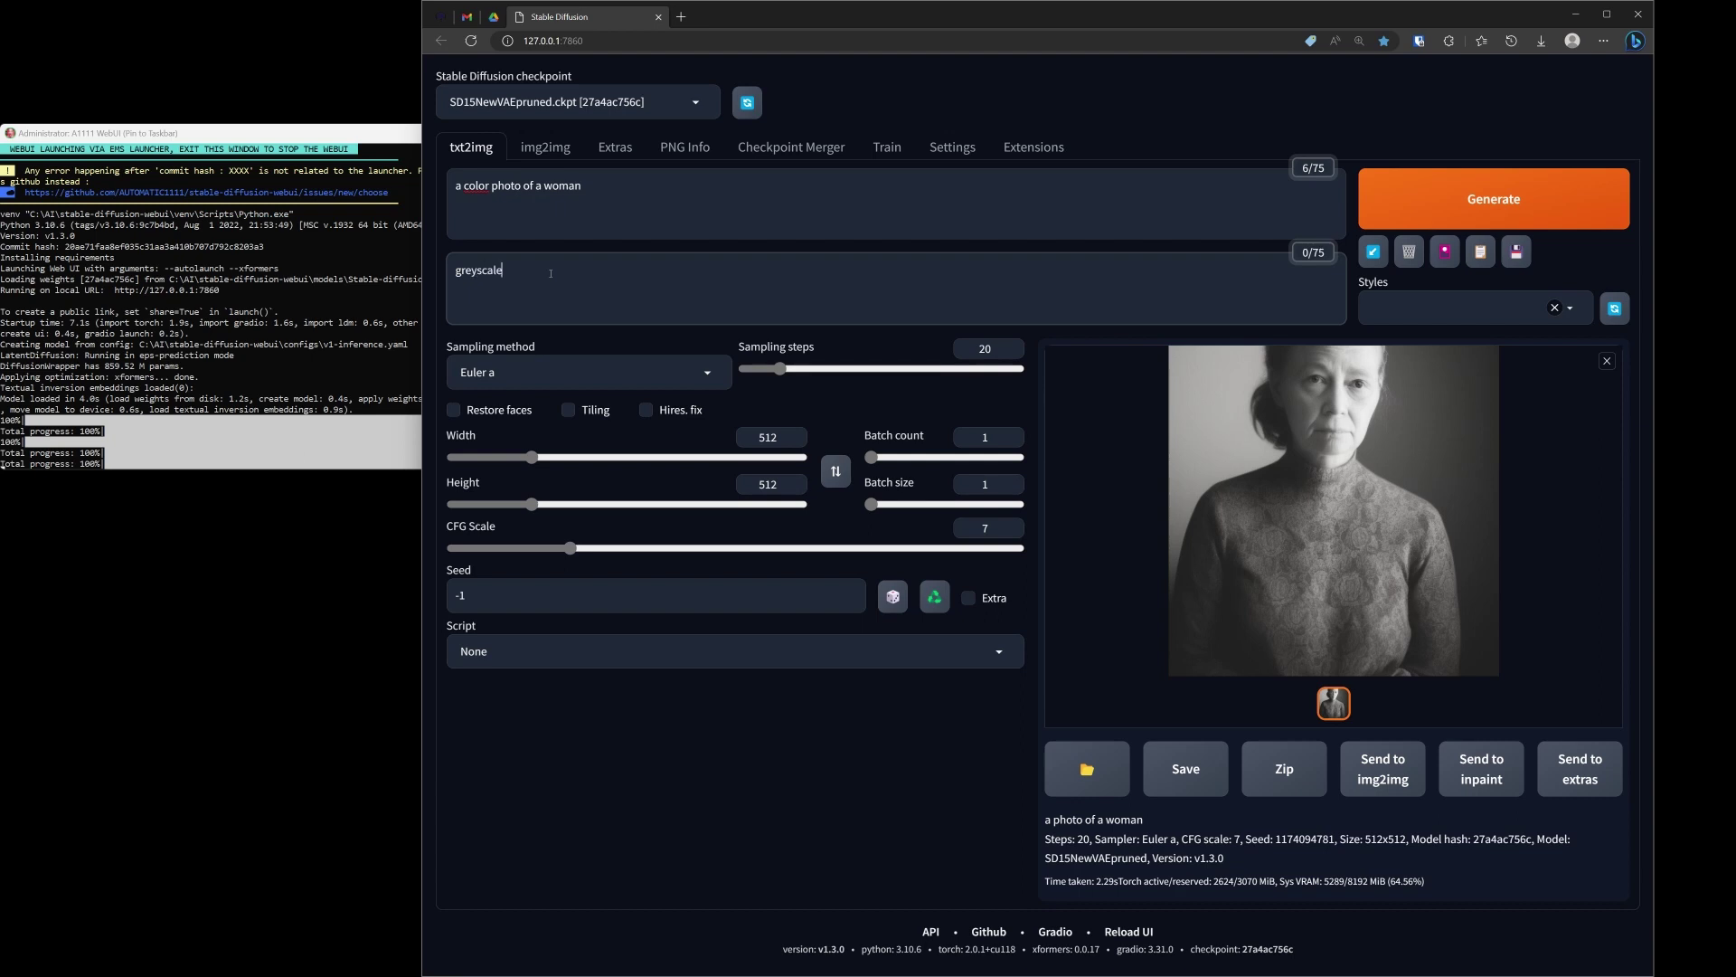
text(, drawing, painting)
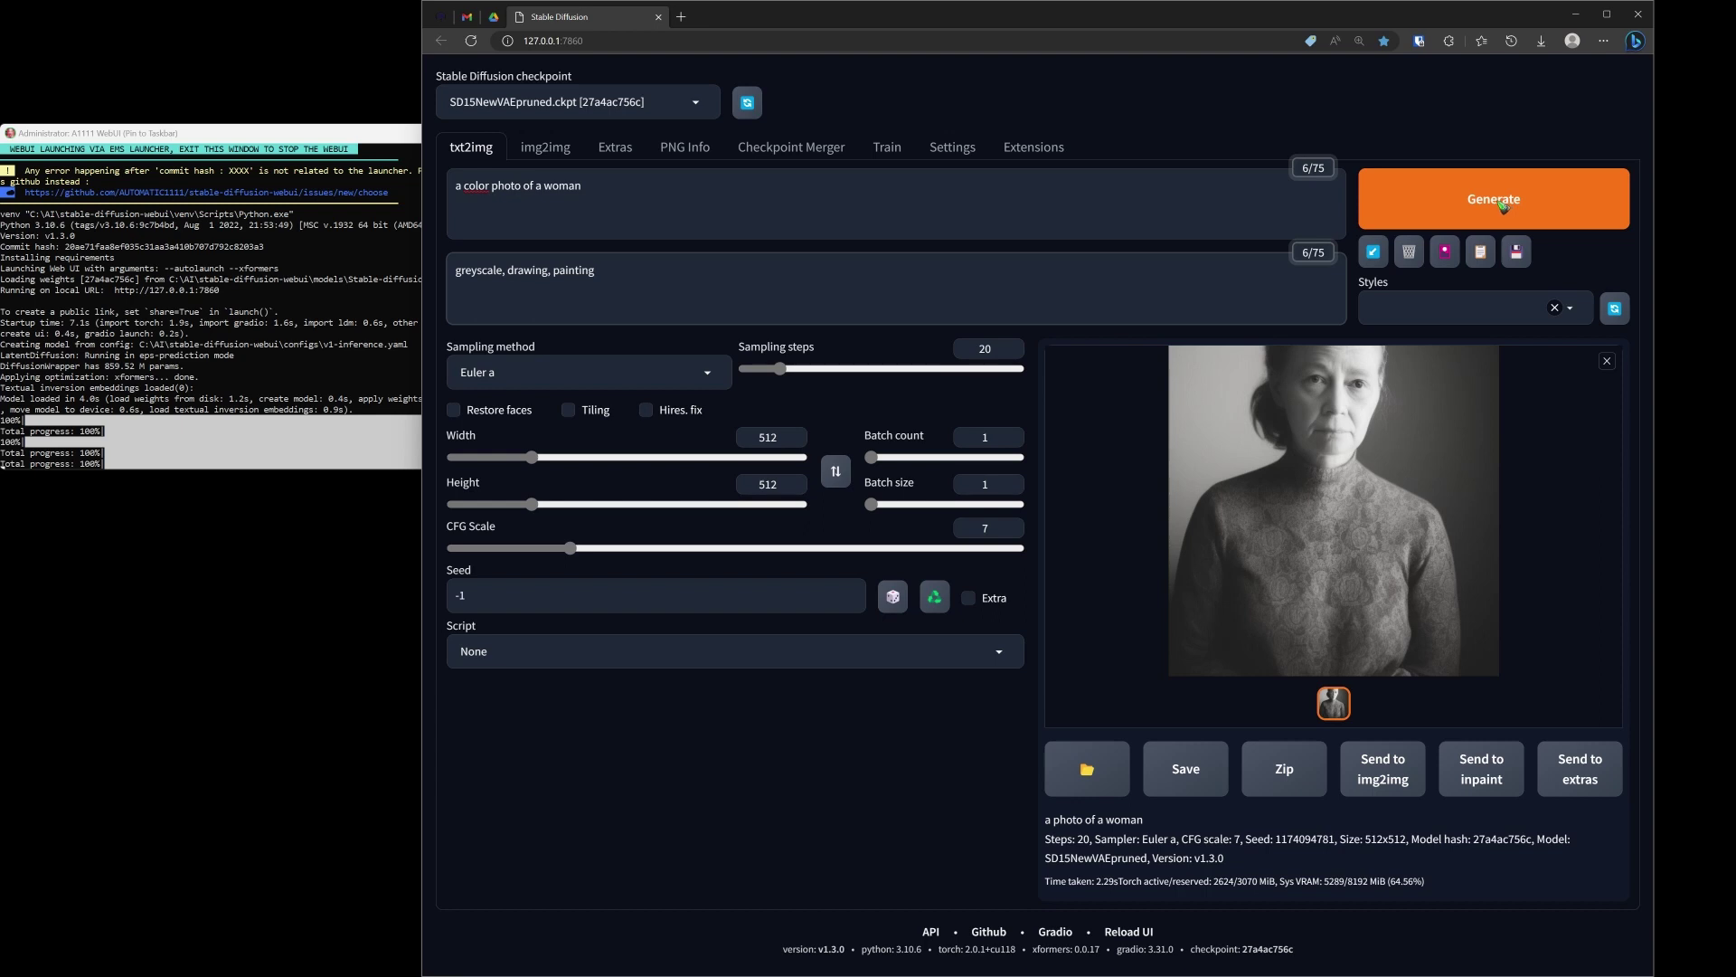
click(1499, 202)
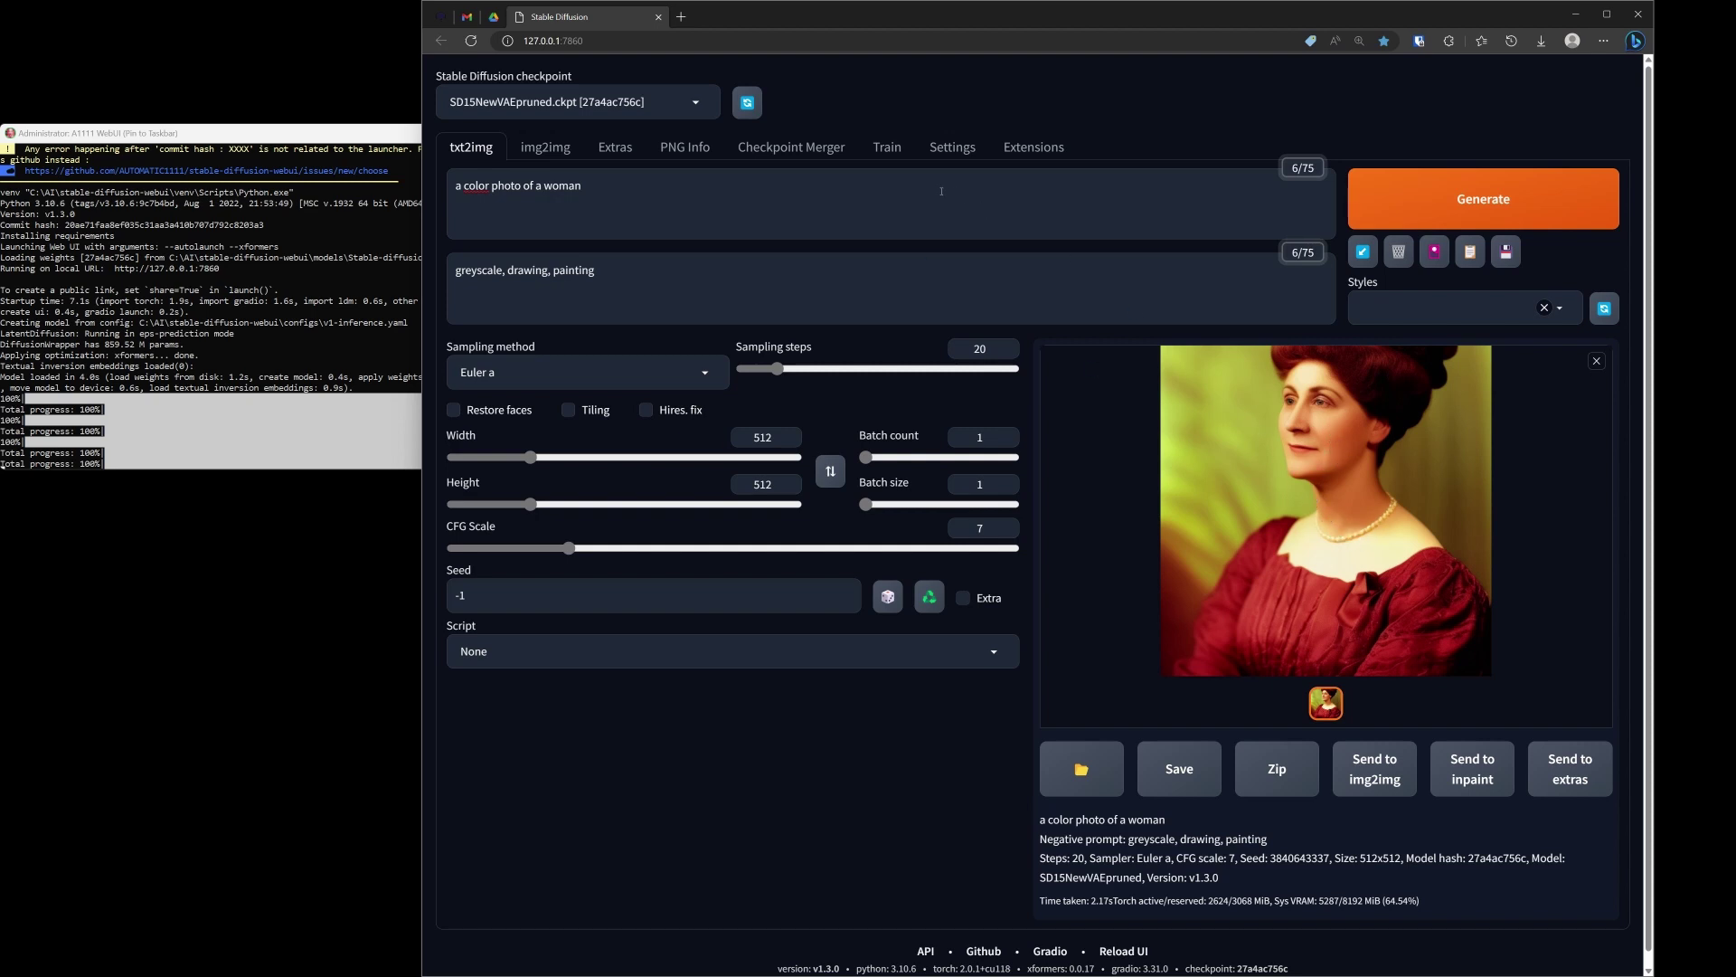
click(729, 182)
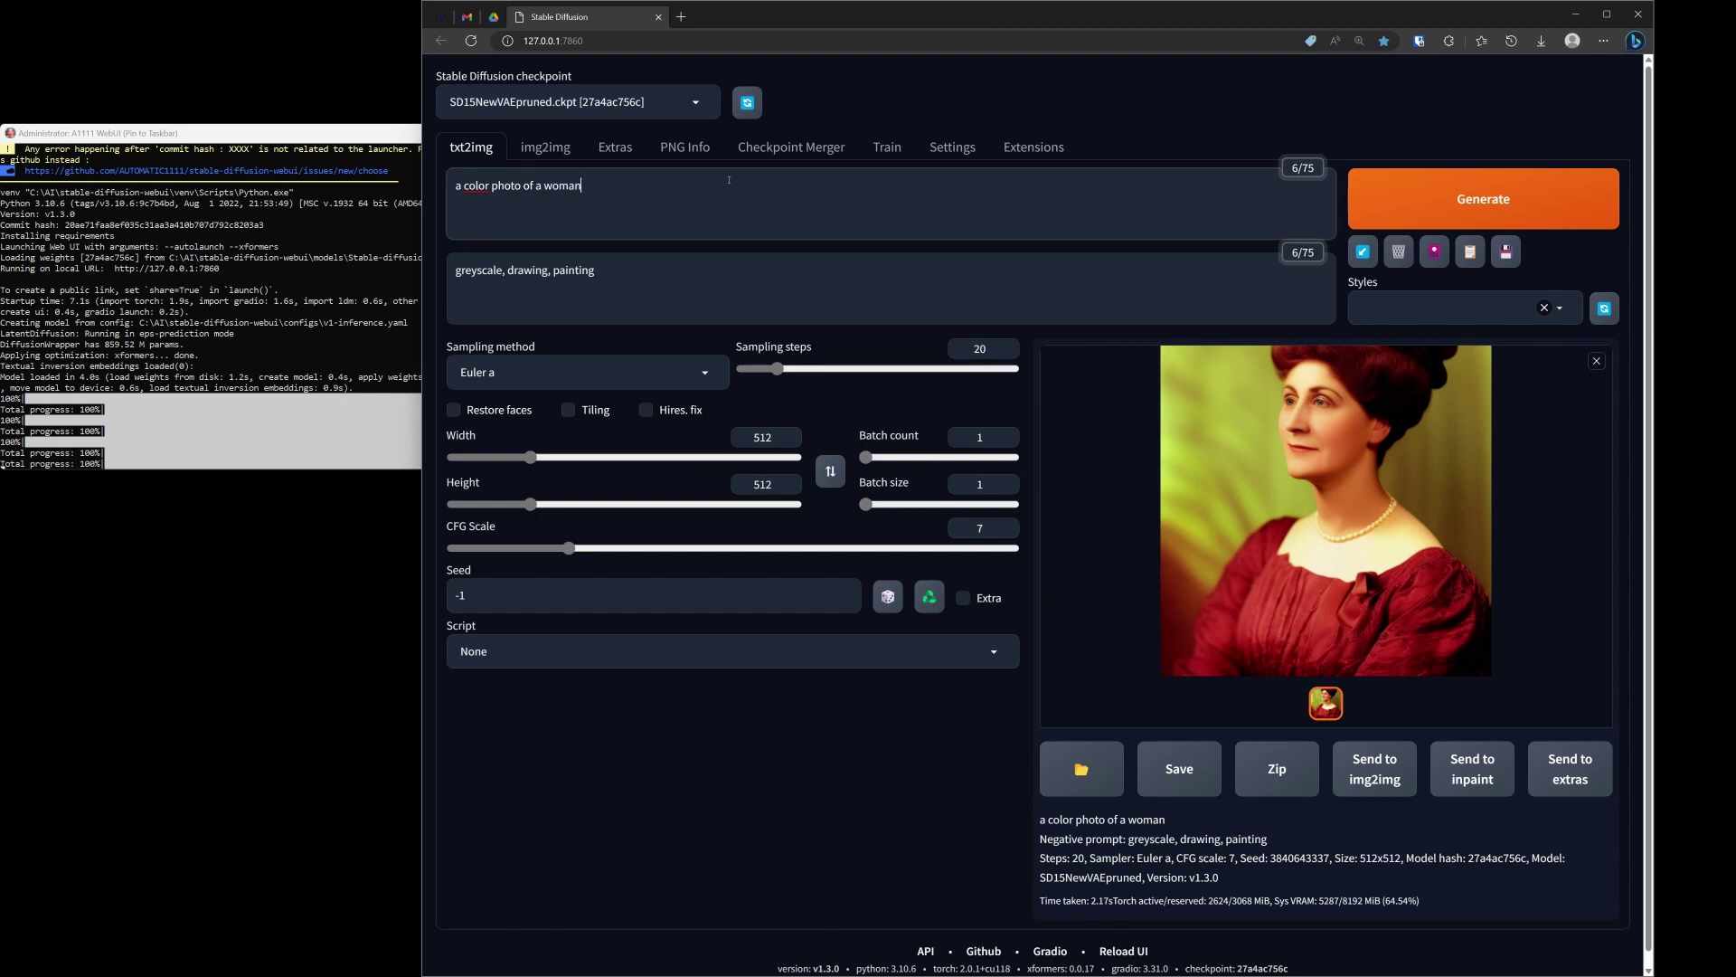
Append ', age 30, brown hair' to the prompt and generate a brown-haired portrait
text(, age 30, brown hair)
click(1468, 204)
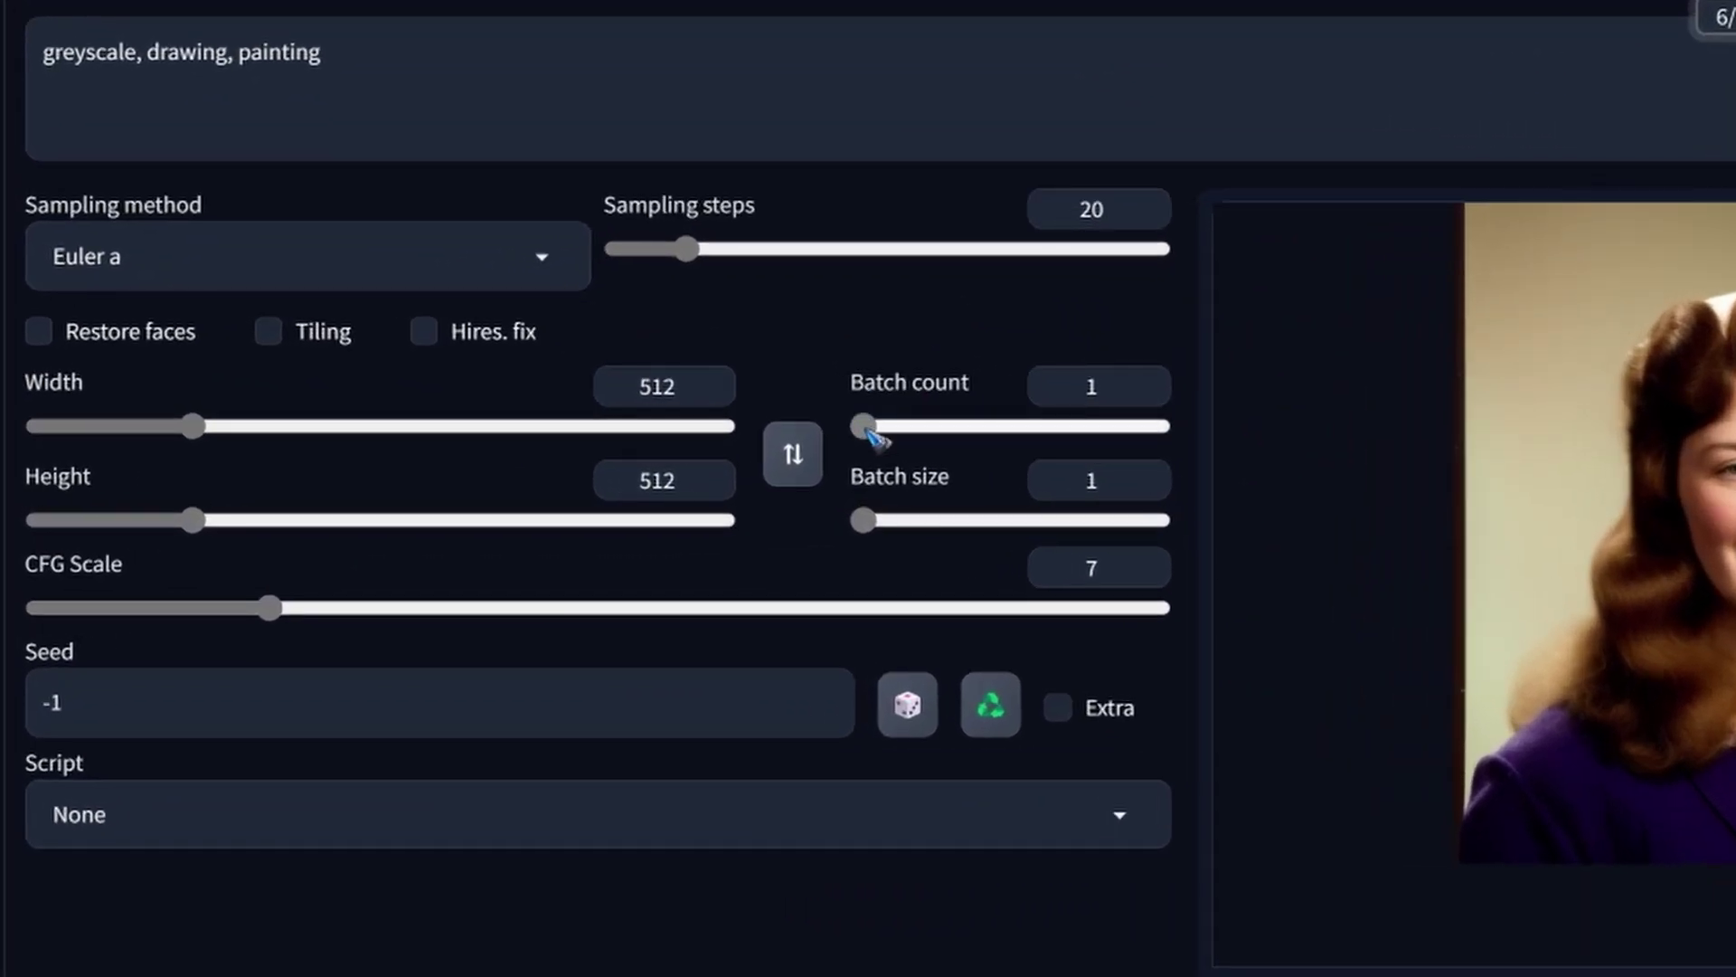
Set Batch count to 8 and generate a grid of eight portraits
drag(870, 432, 887, 431)
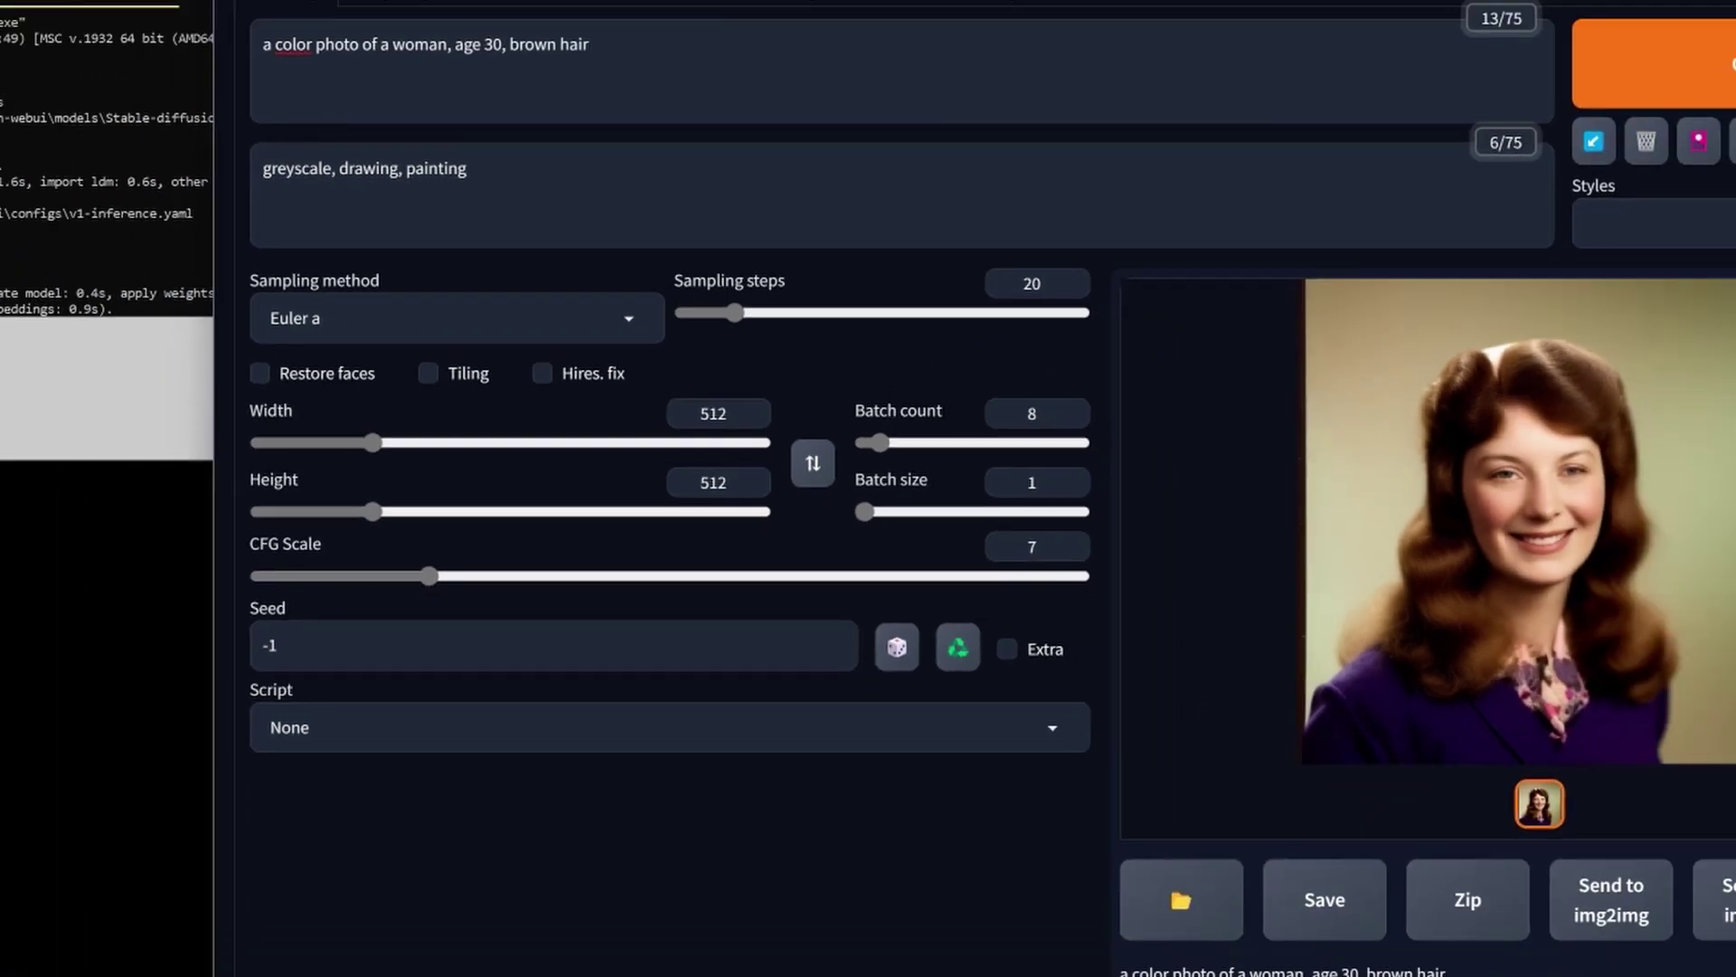
click(1713, 18)
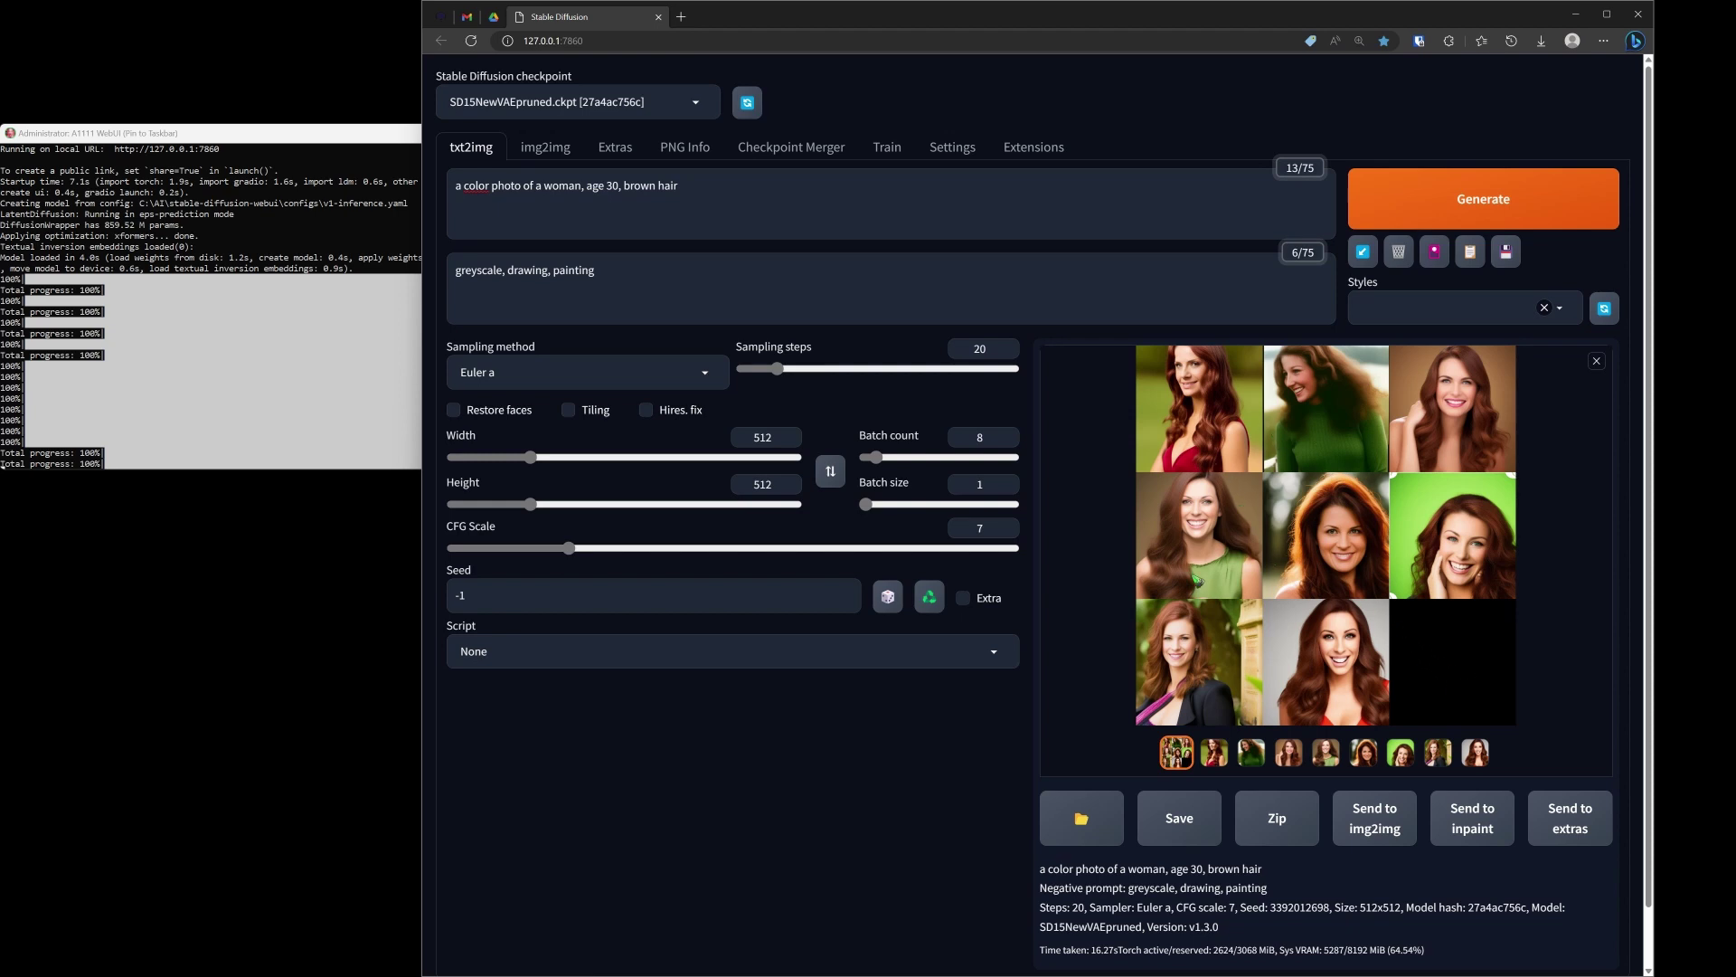
click(1473, 444)
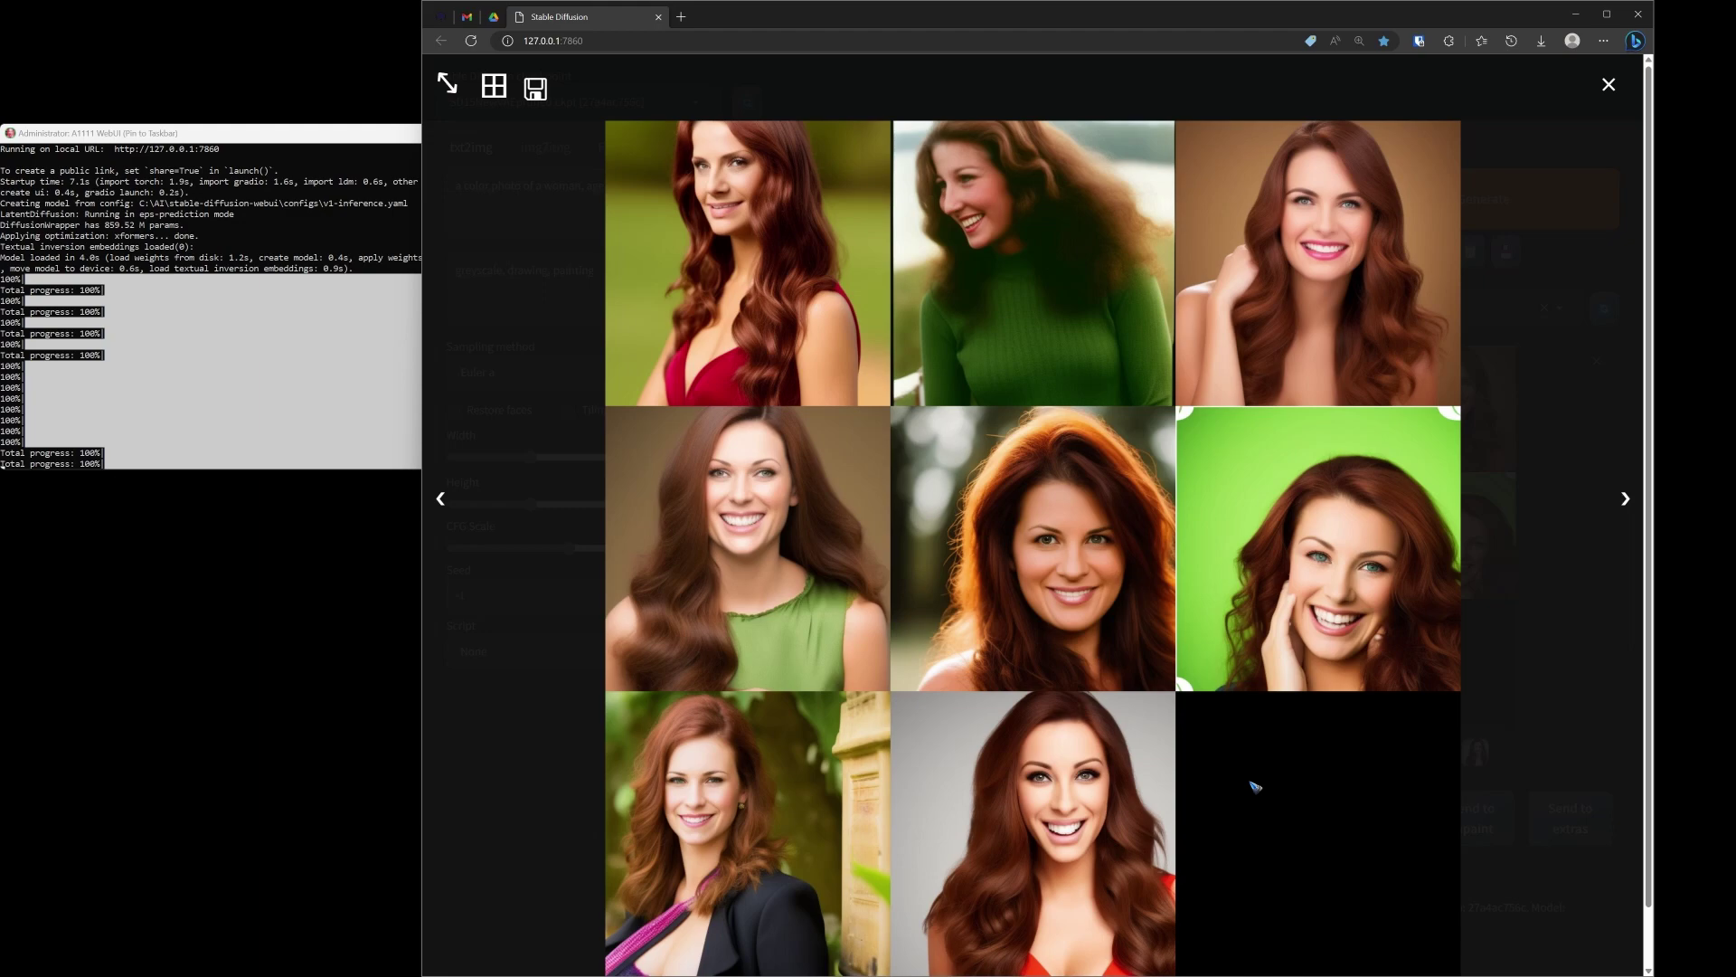
click(1255, 787)
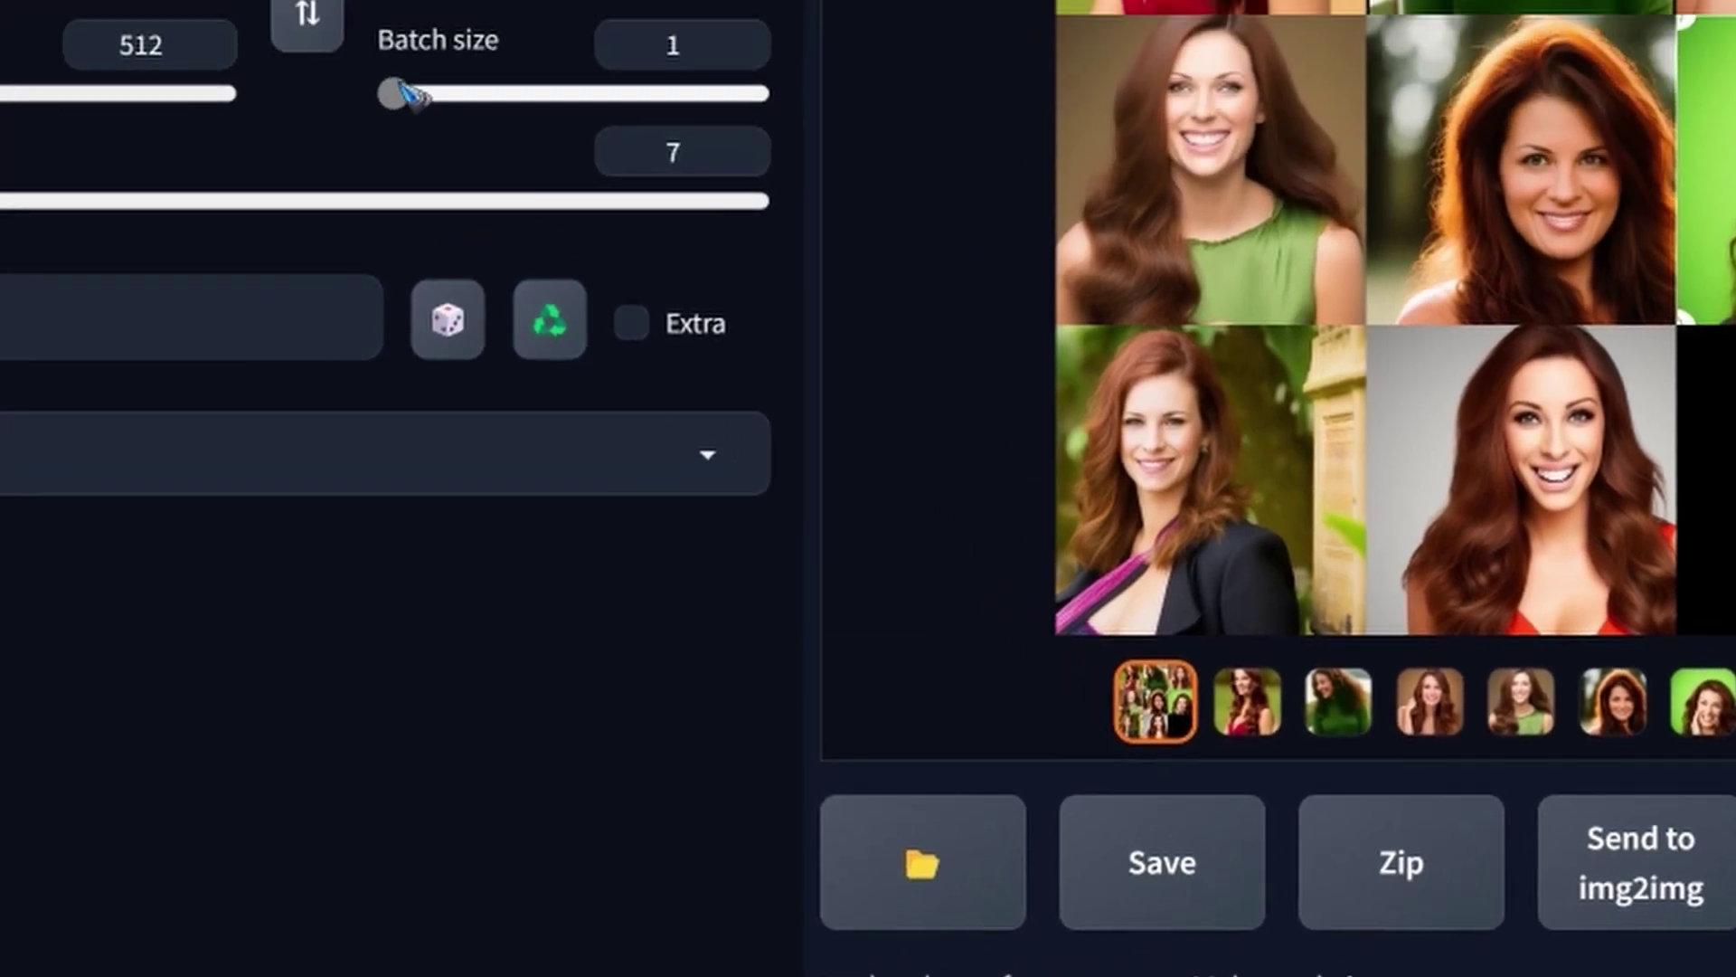
drag(398, 85, 695, 337)
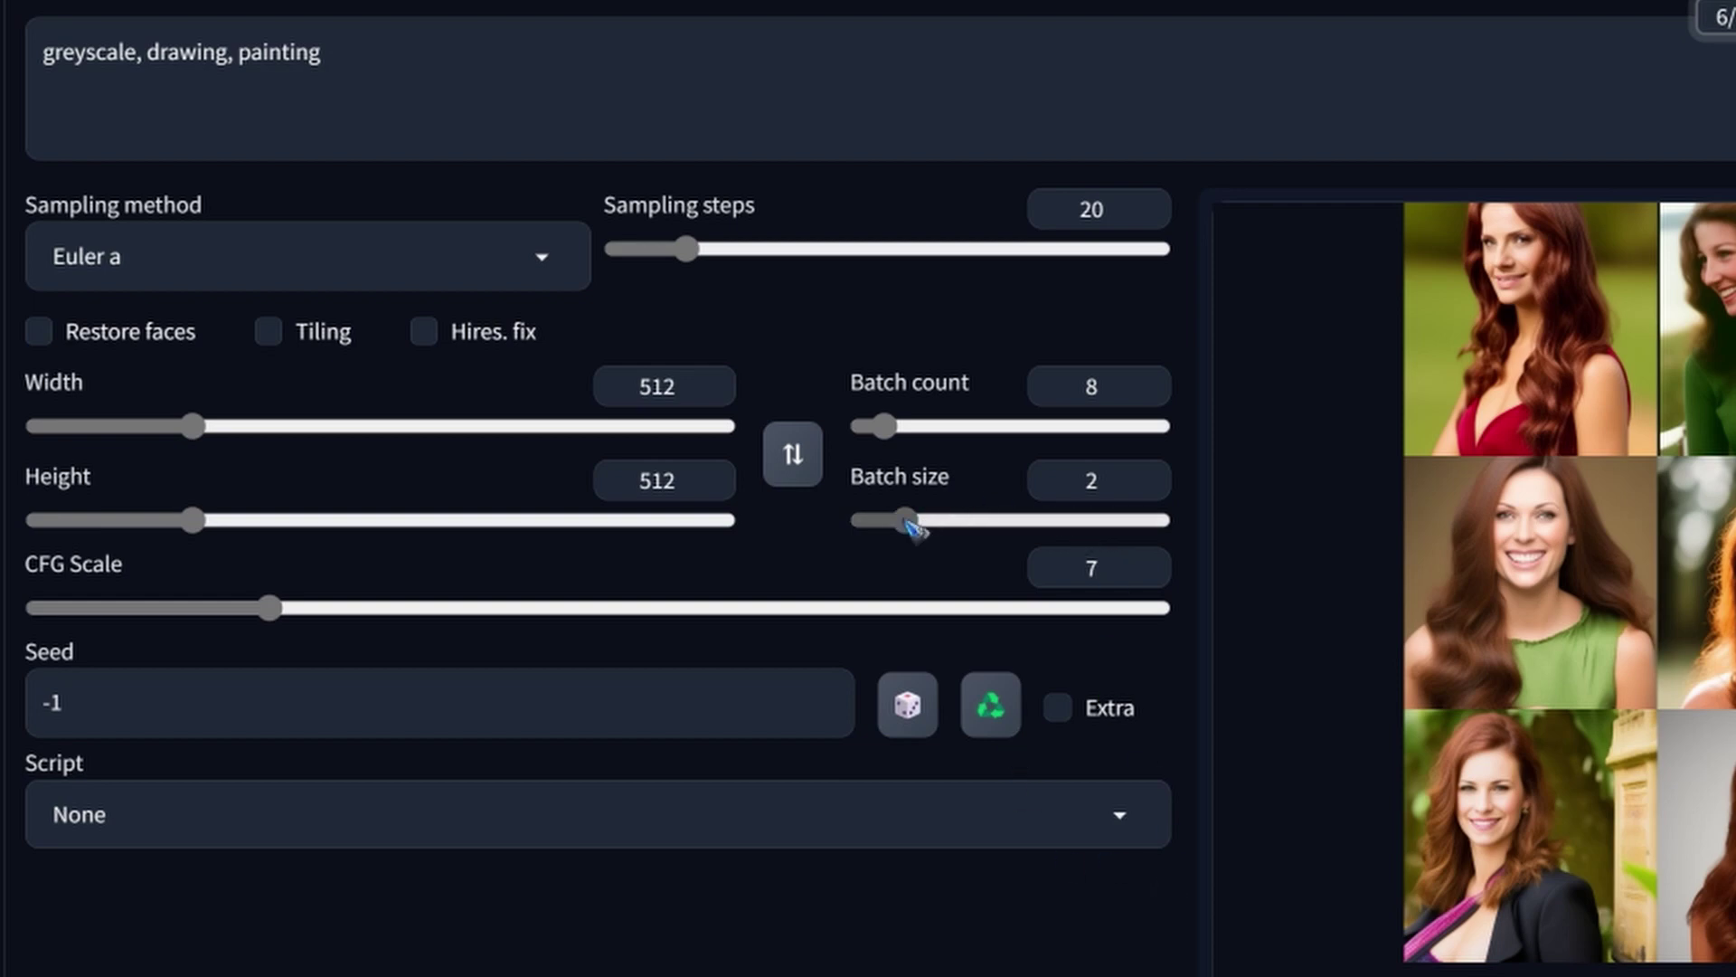
drag(907, 522, 862, 523)
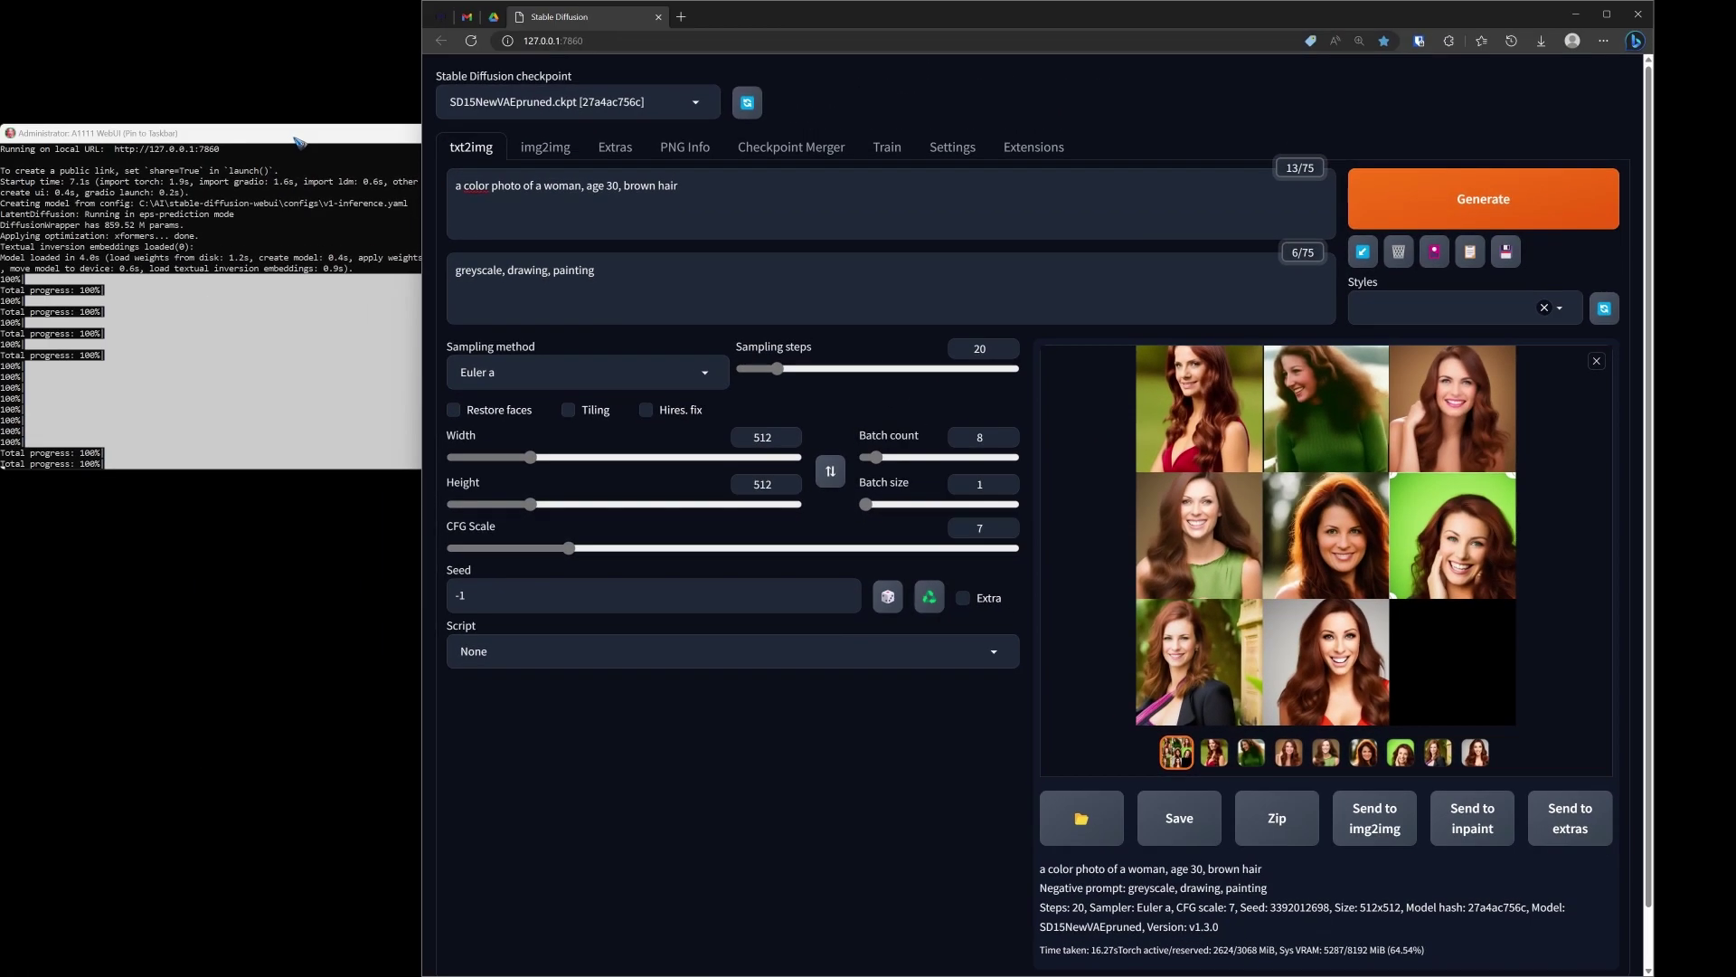
click(9, 188)
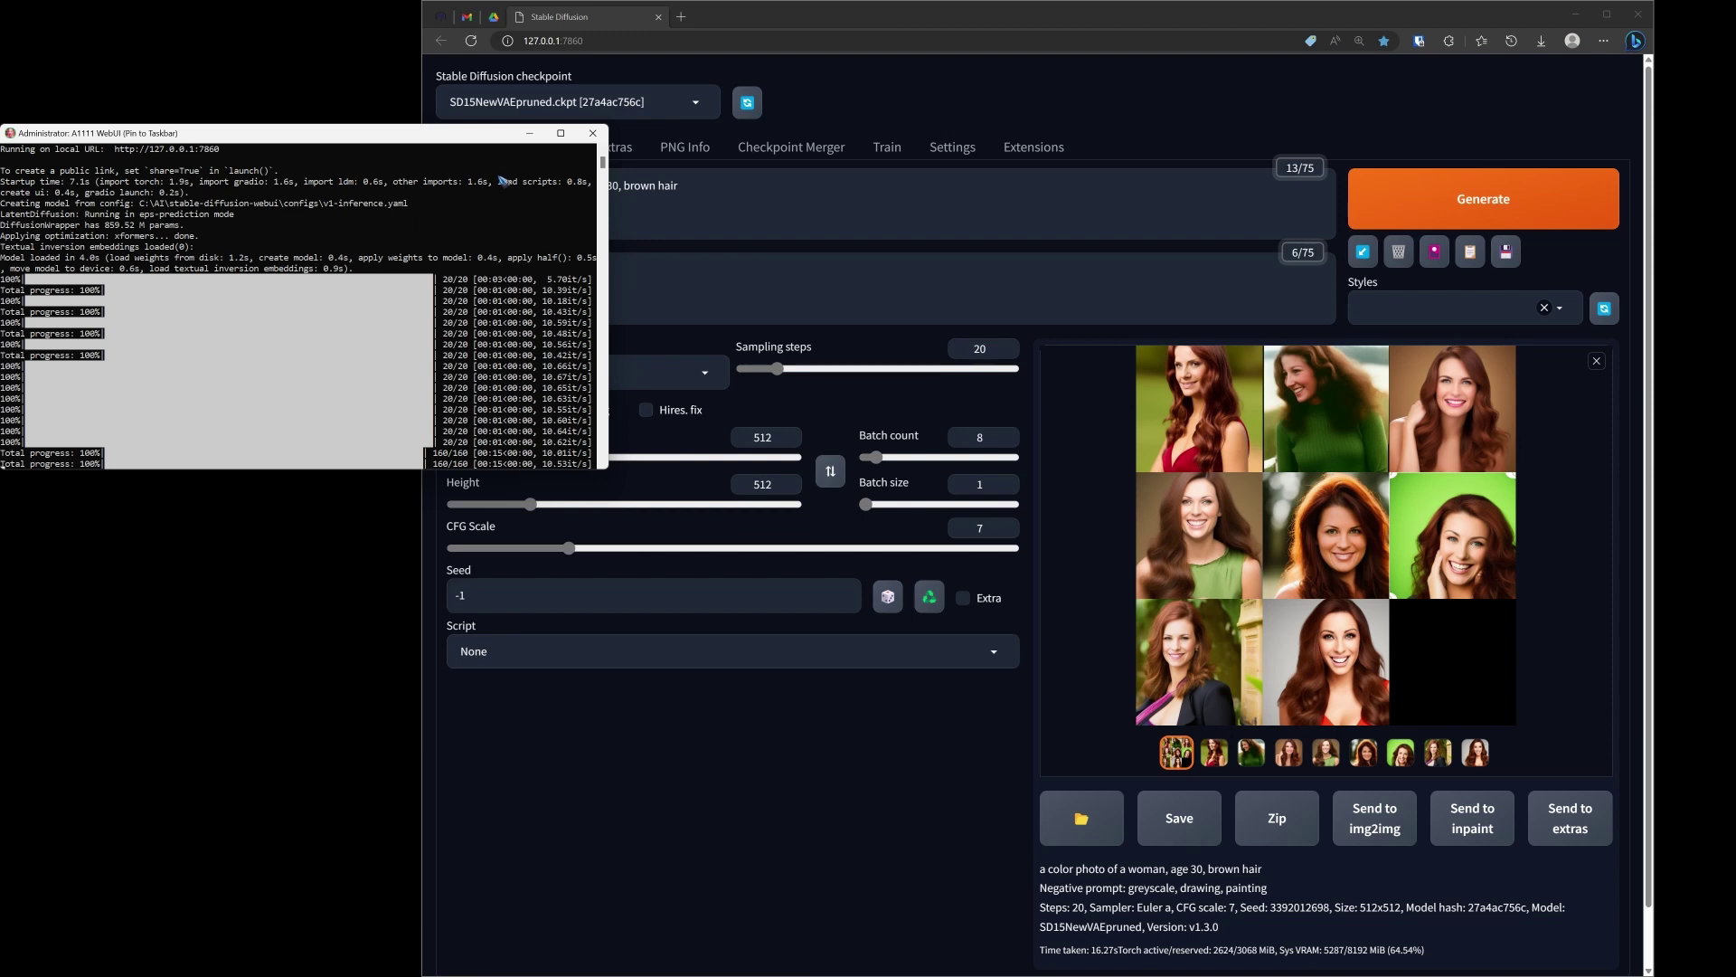
click(922, 784)
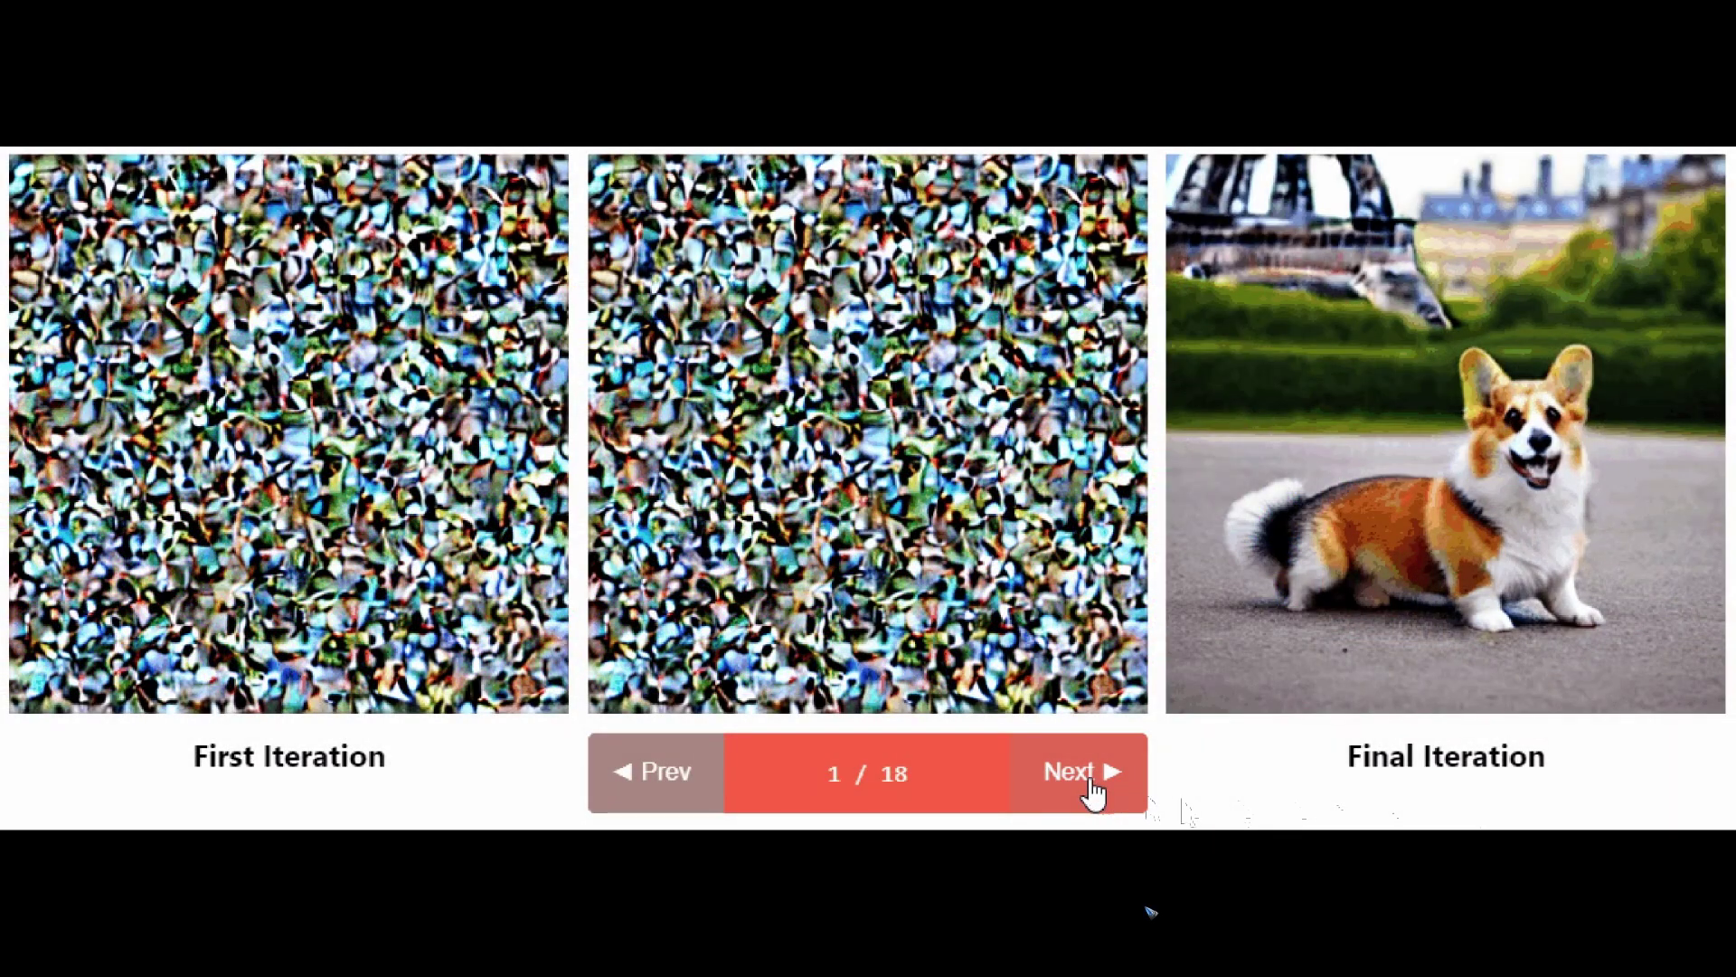
Advance the diffusion demo through iterations 1 to 18 until the corgi image appears
click(1089, 777)
click(1089, 778)
click(1090, 777)
click(1089, 778)
click(1090, 778)
click(1090, 778)
click(1090, 778)
click(1090, 777)
click(1089, 778)
click(1090, 778)
click(1090, 778)
click(1090, 777)
click(1090, 777)
click(1090, 778)
click(1089, 778)
click(1091, 778)
click(1091, 777)
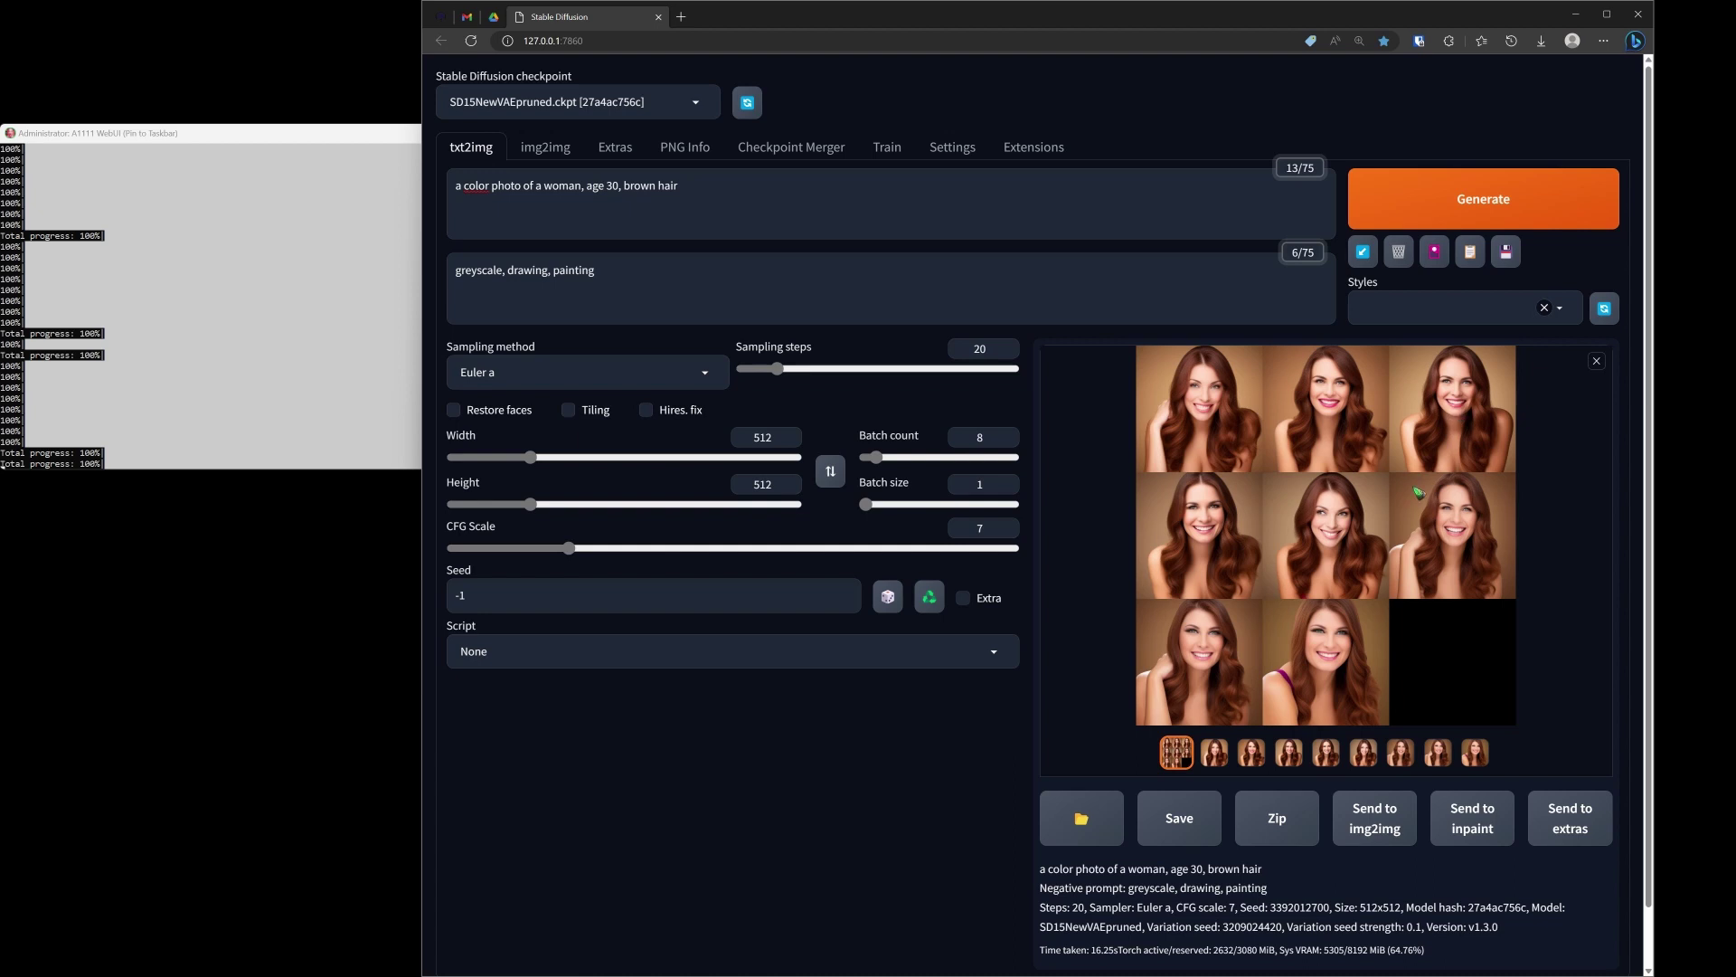
click(1333, 752)
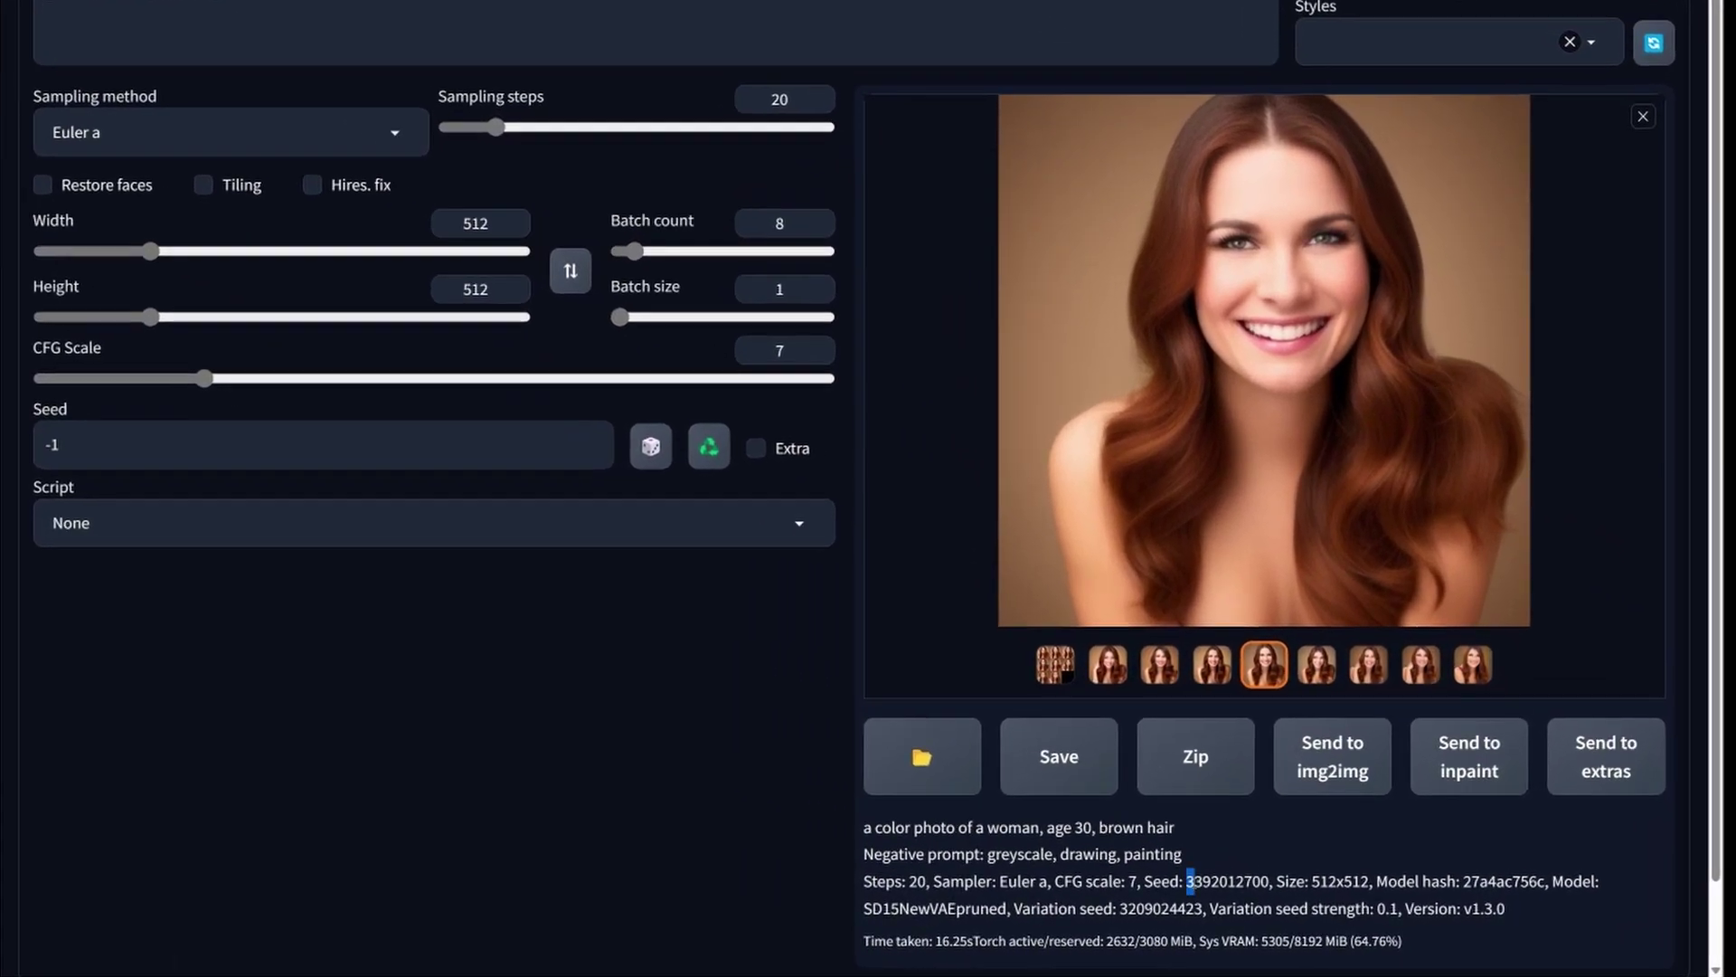
double_click(1300, 907)
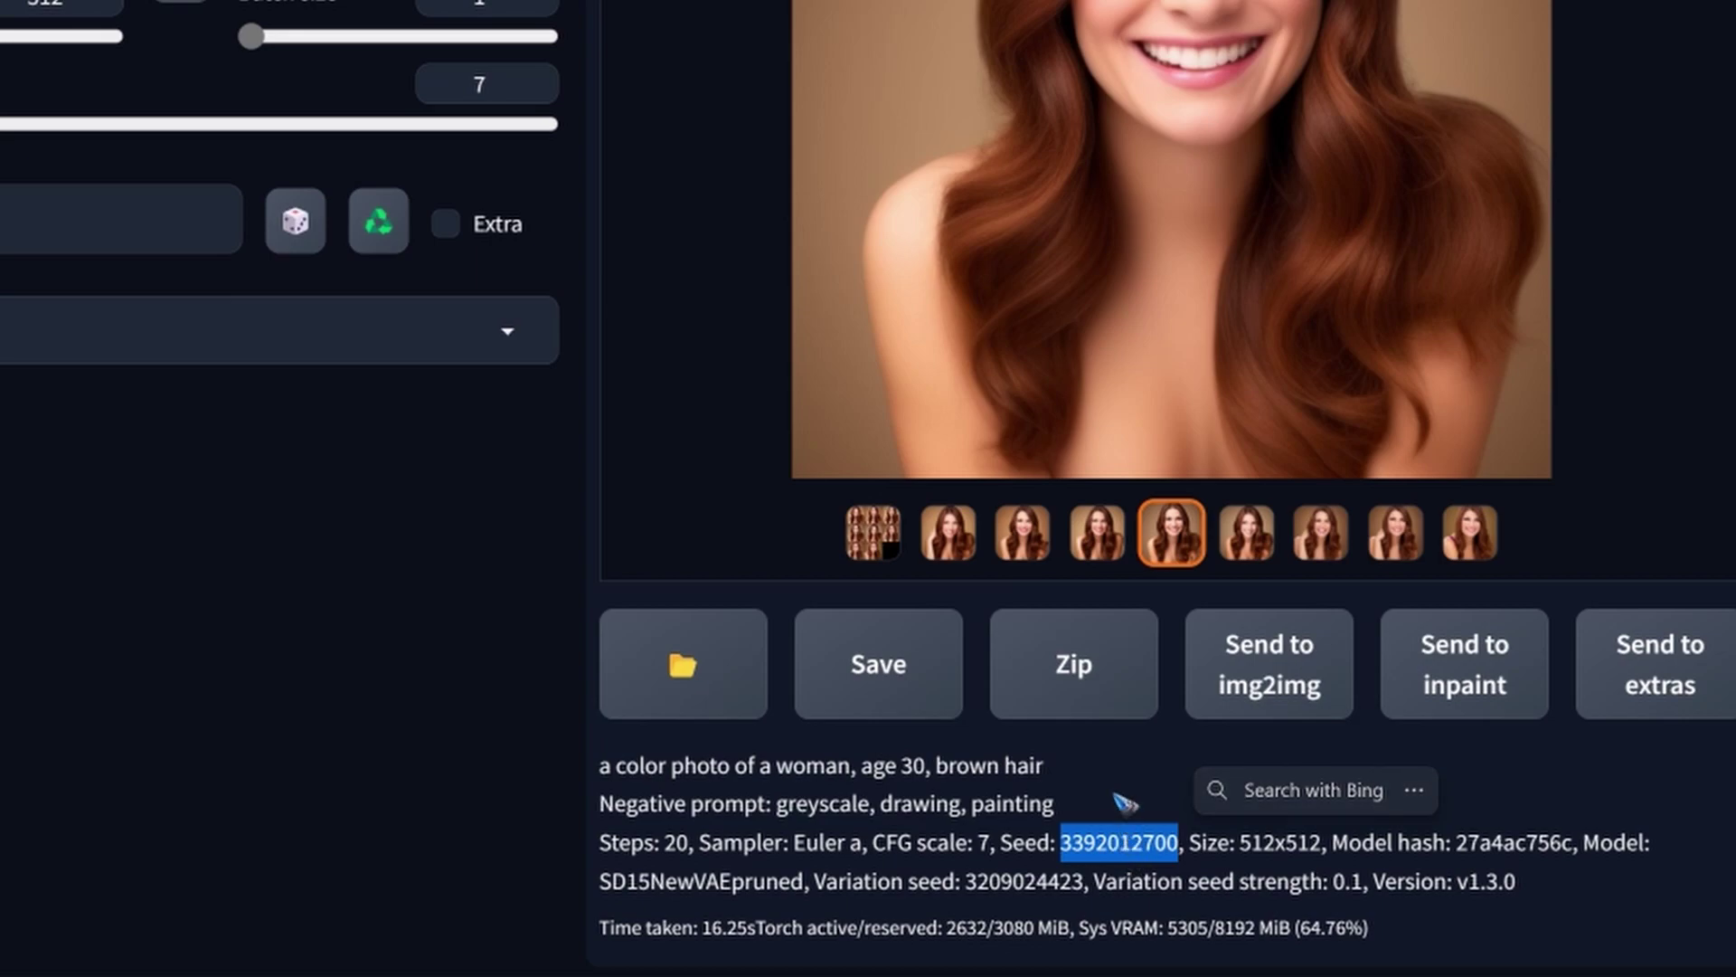
click(413, 567)
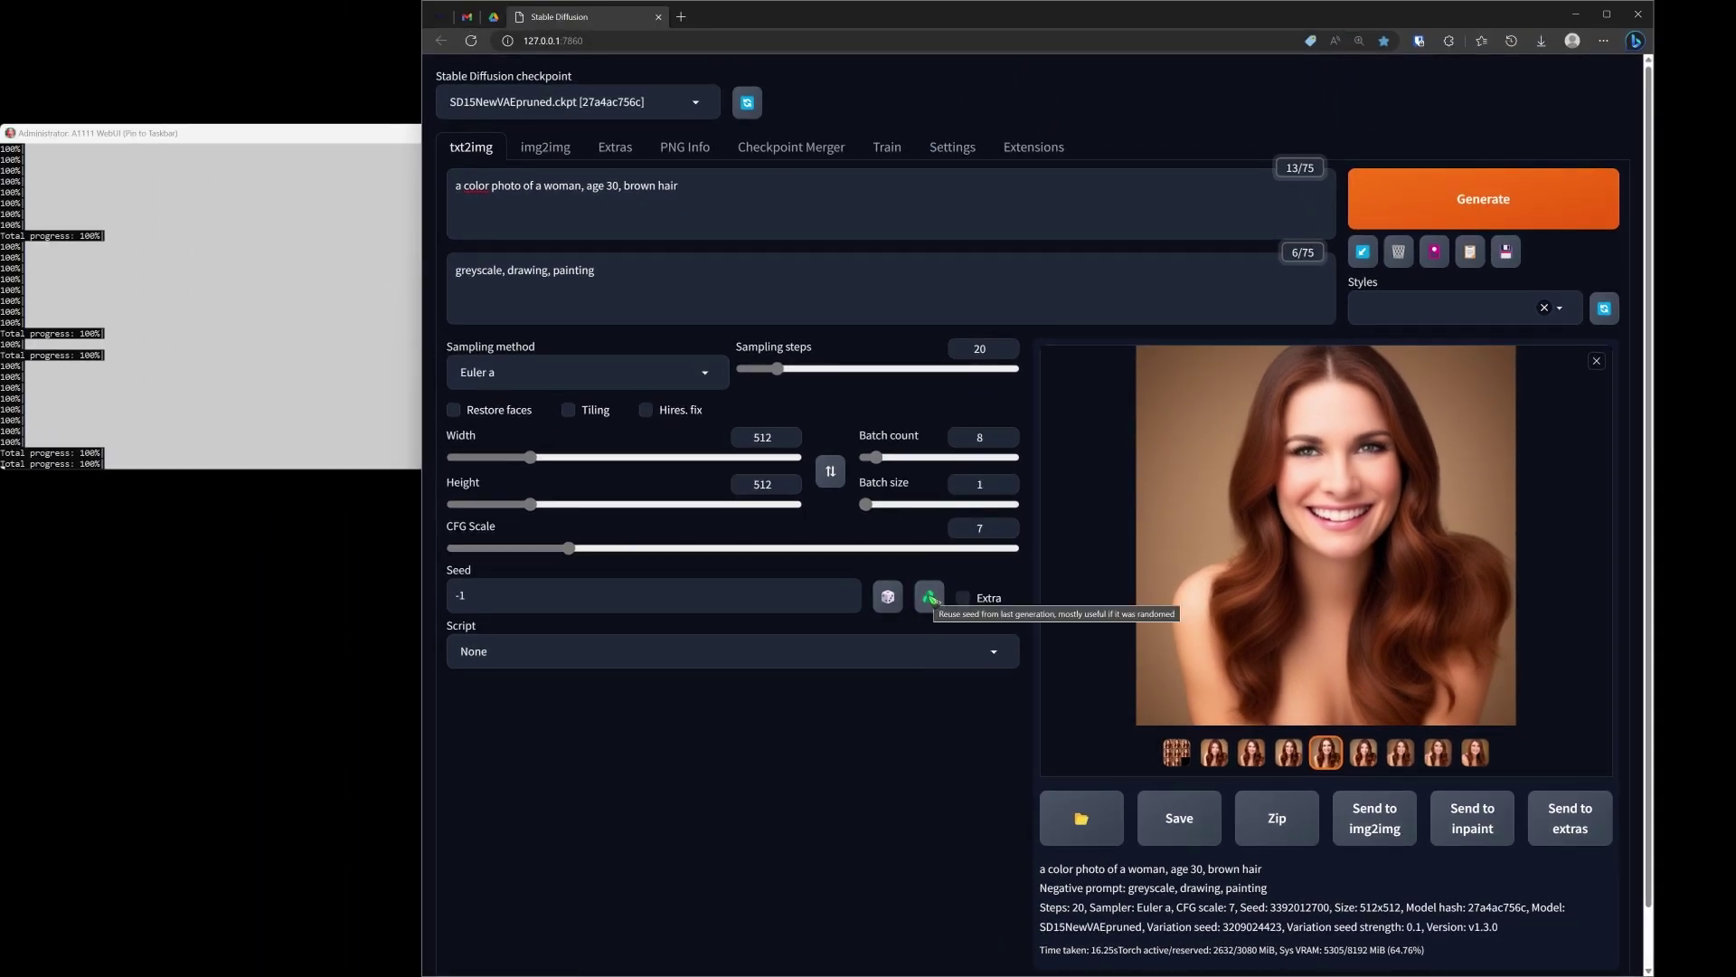
click(929, 597)
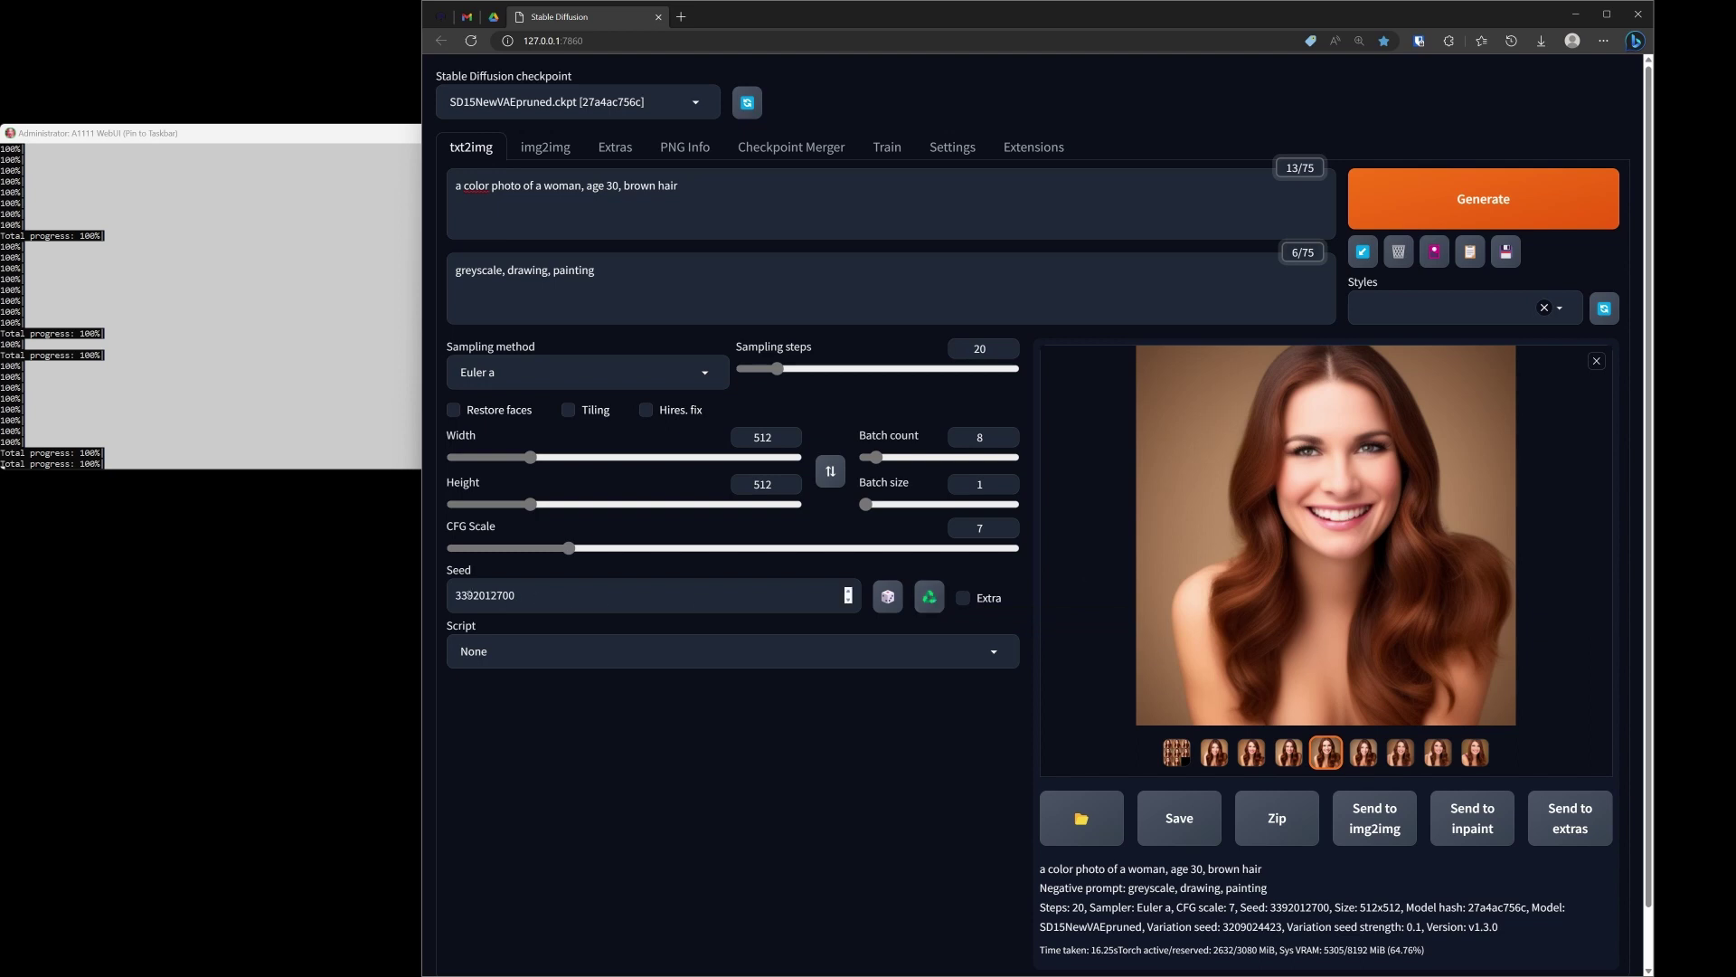
drag(883, 457, 865, 461)
click(1596, 360)
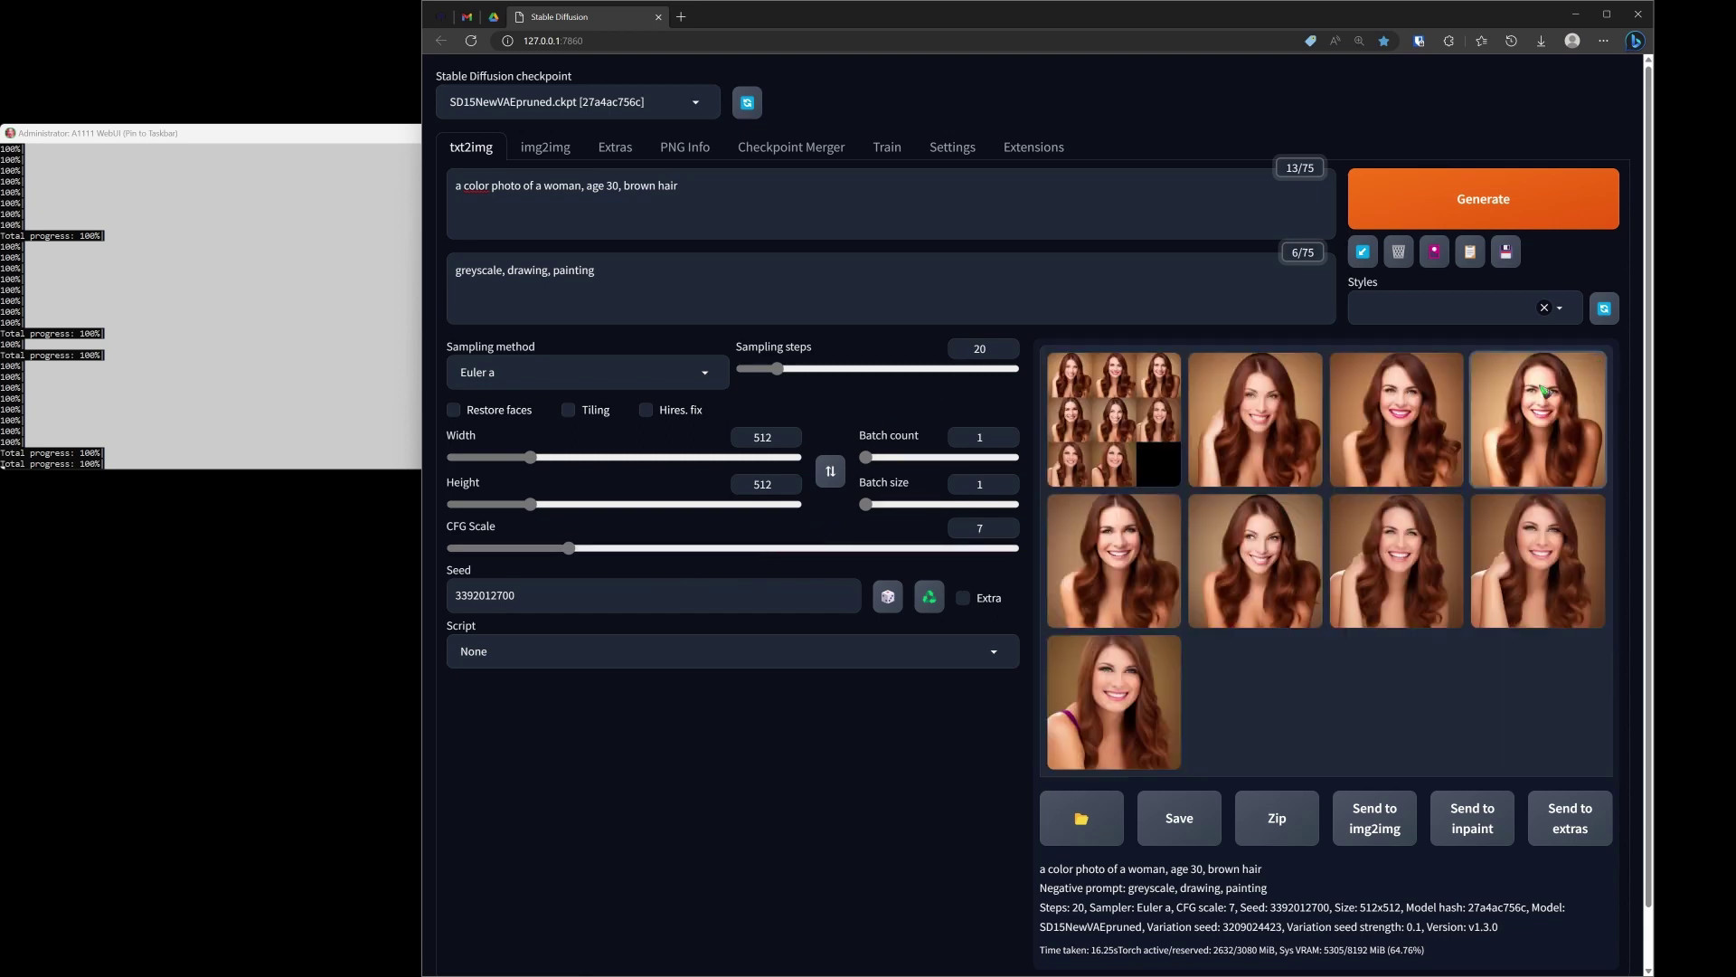
click(1480, 199)
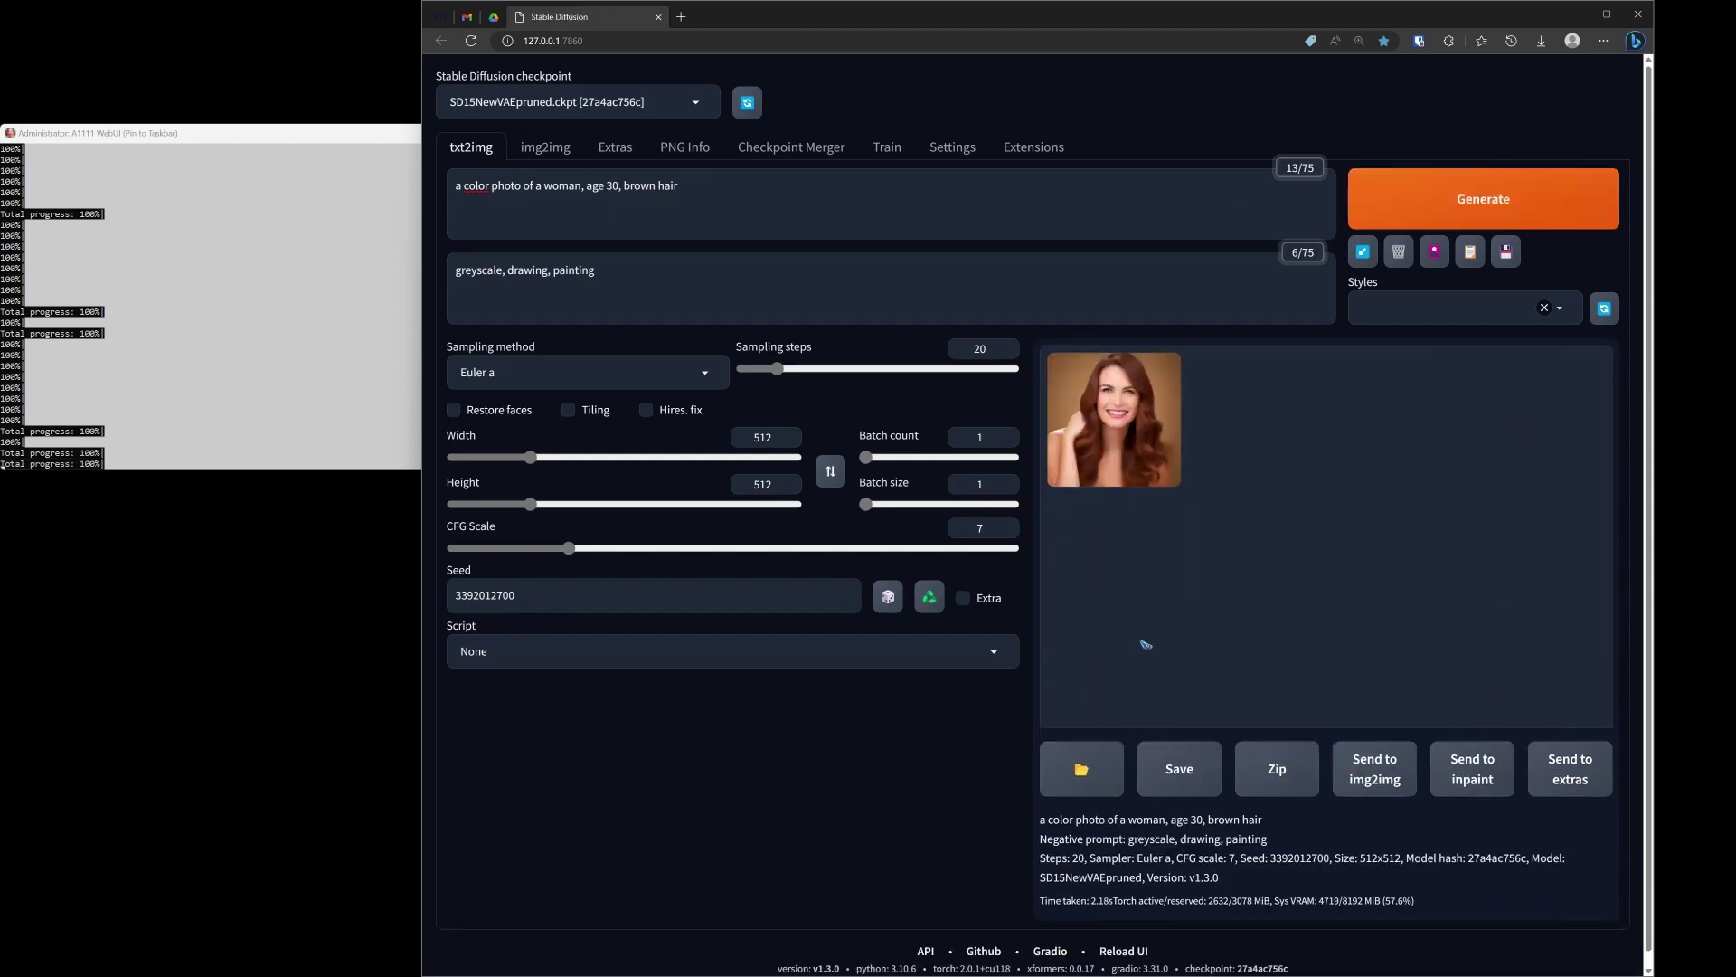
click(1126, 468)
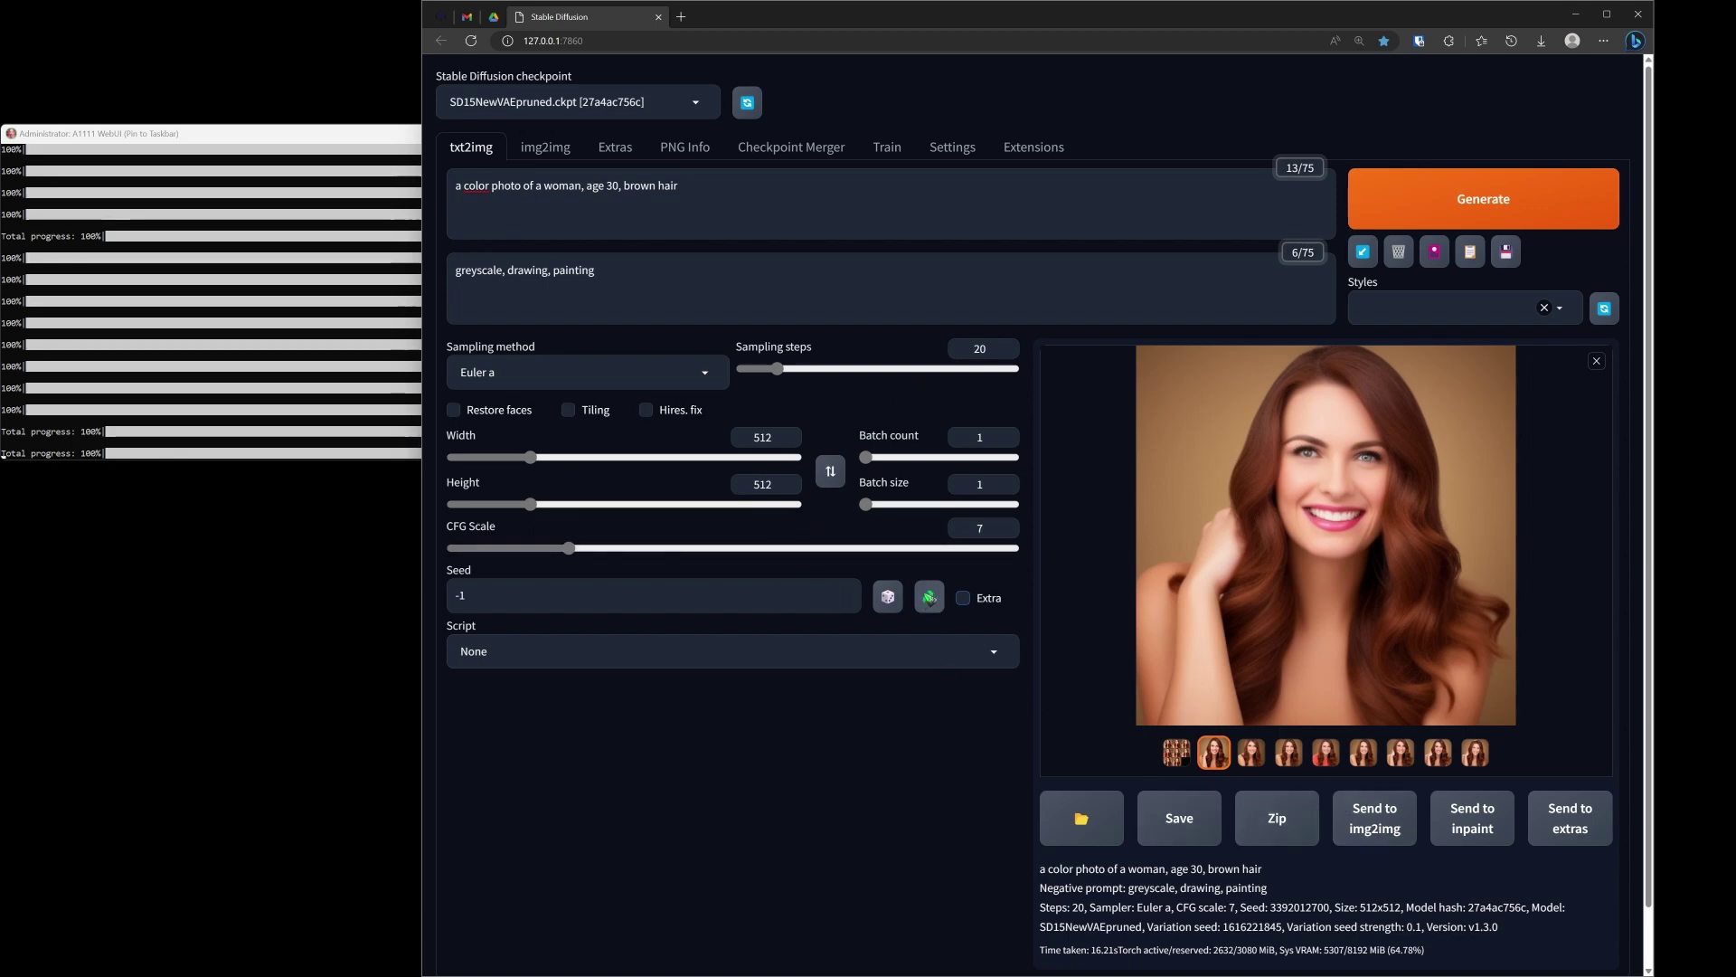
click(929, 596)
click(964, 598)
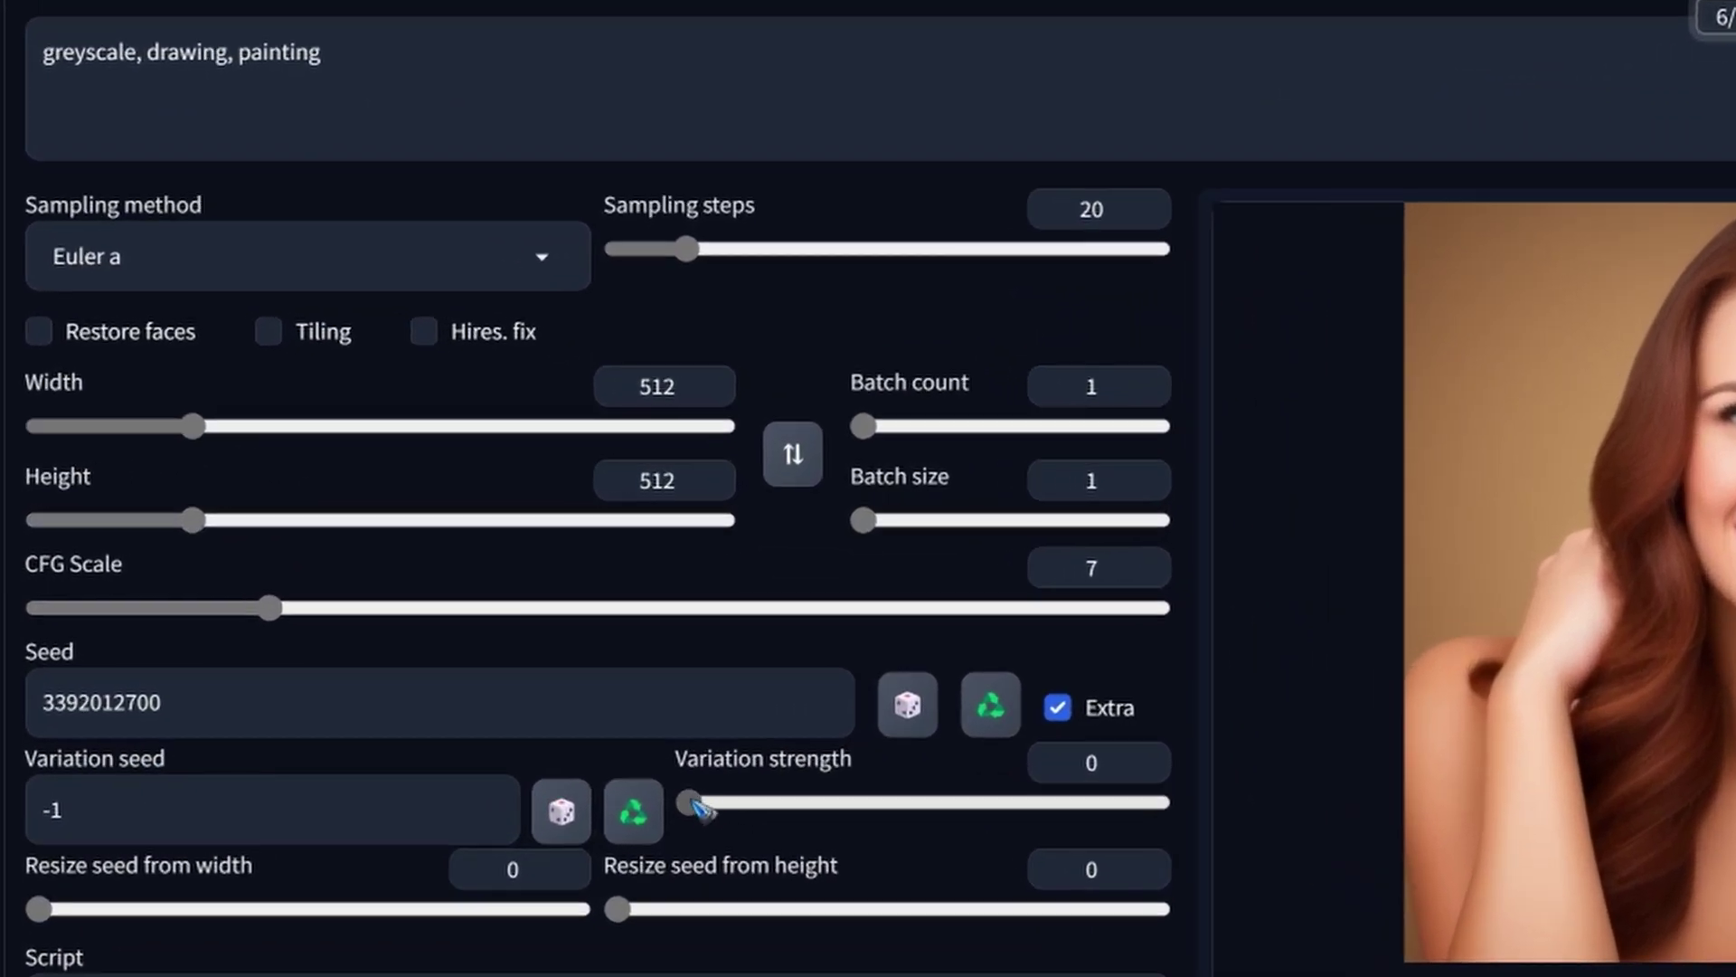
drag(696, 804, 745, 806)
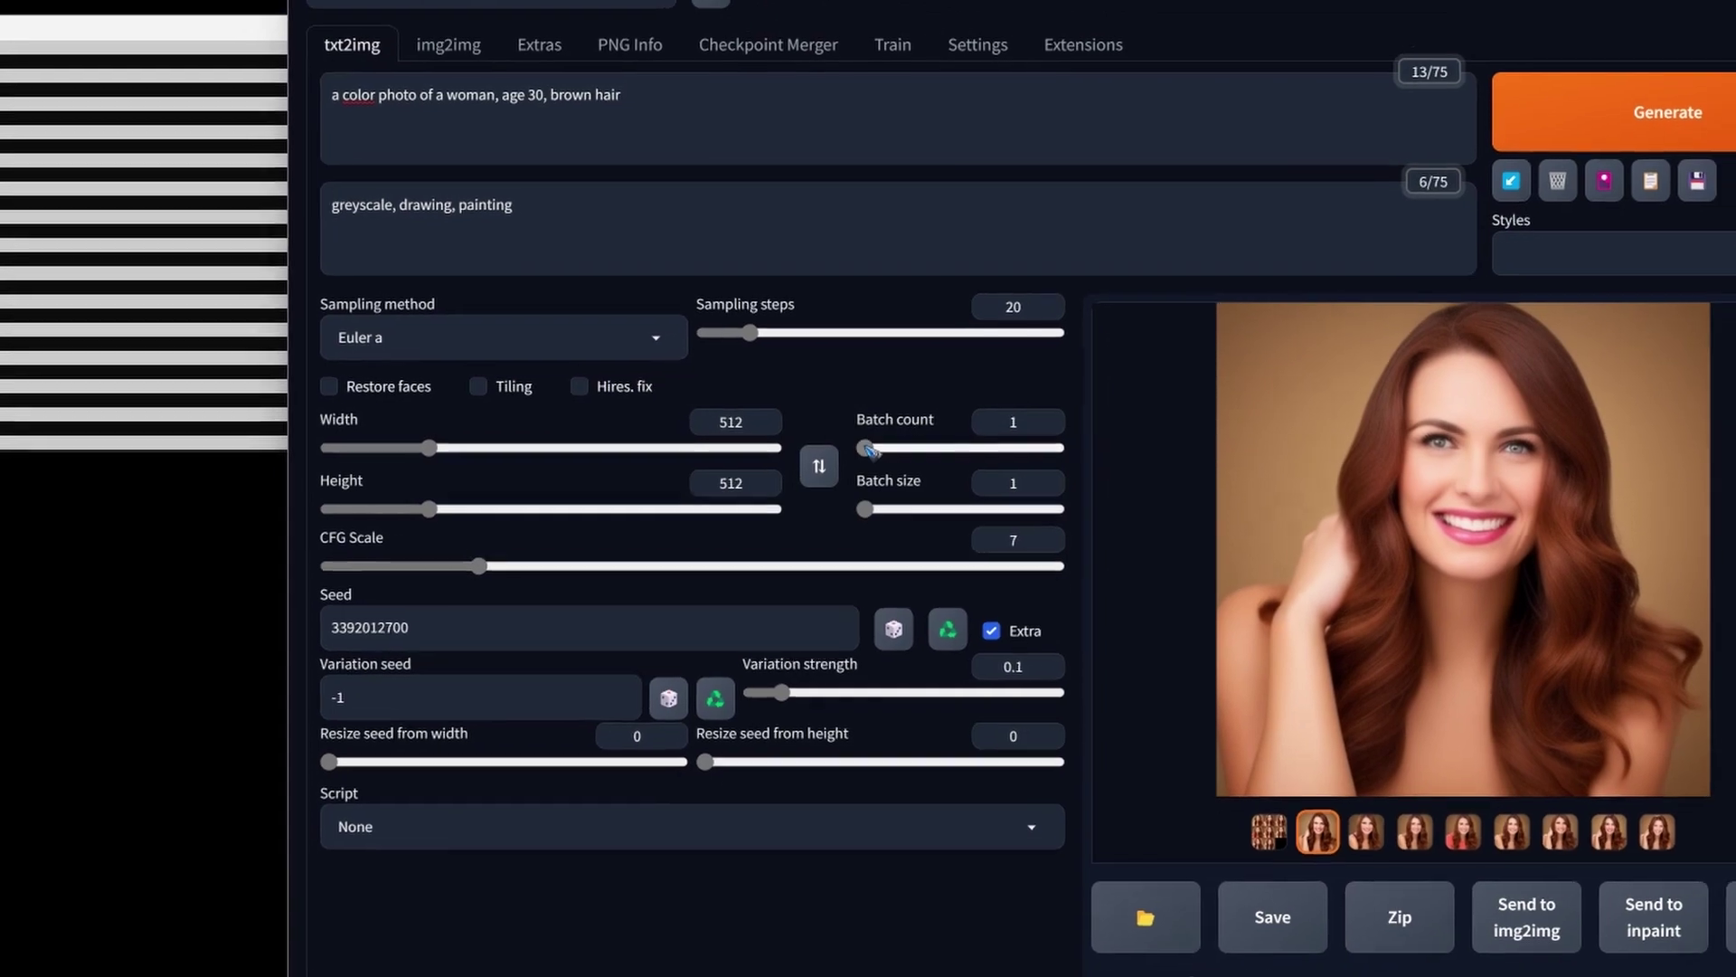
drag(865, 437, 881, 456)
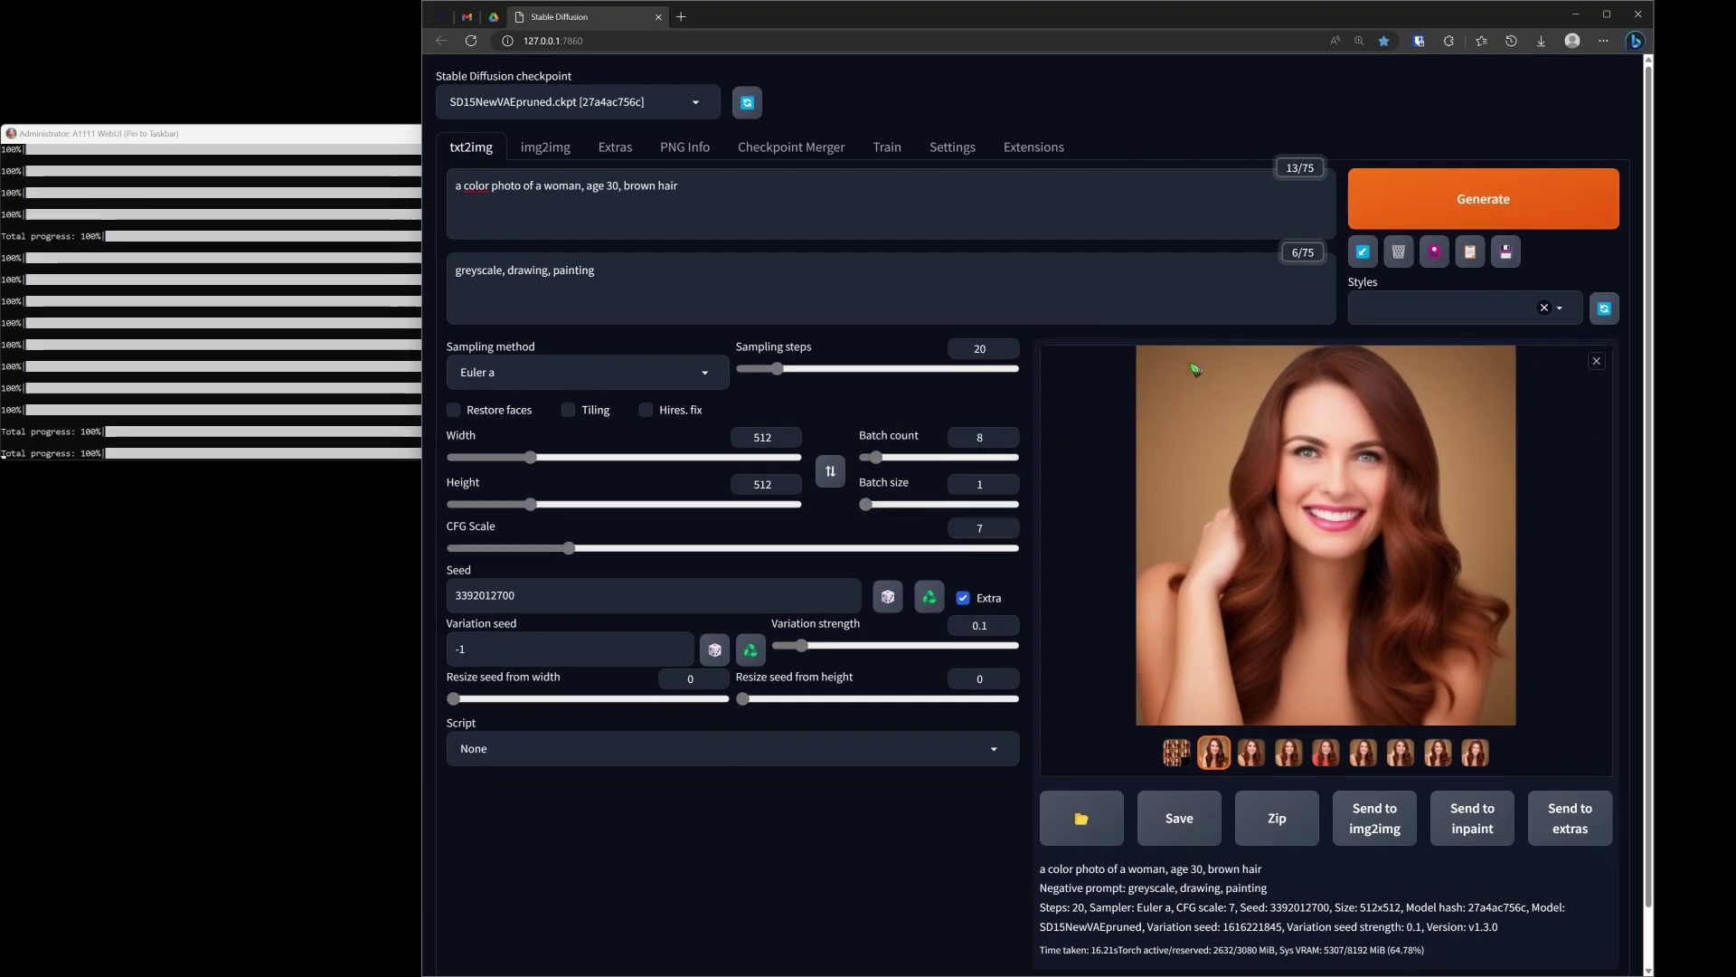
click(1488, 192)
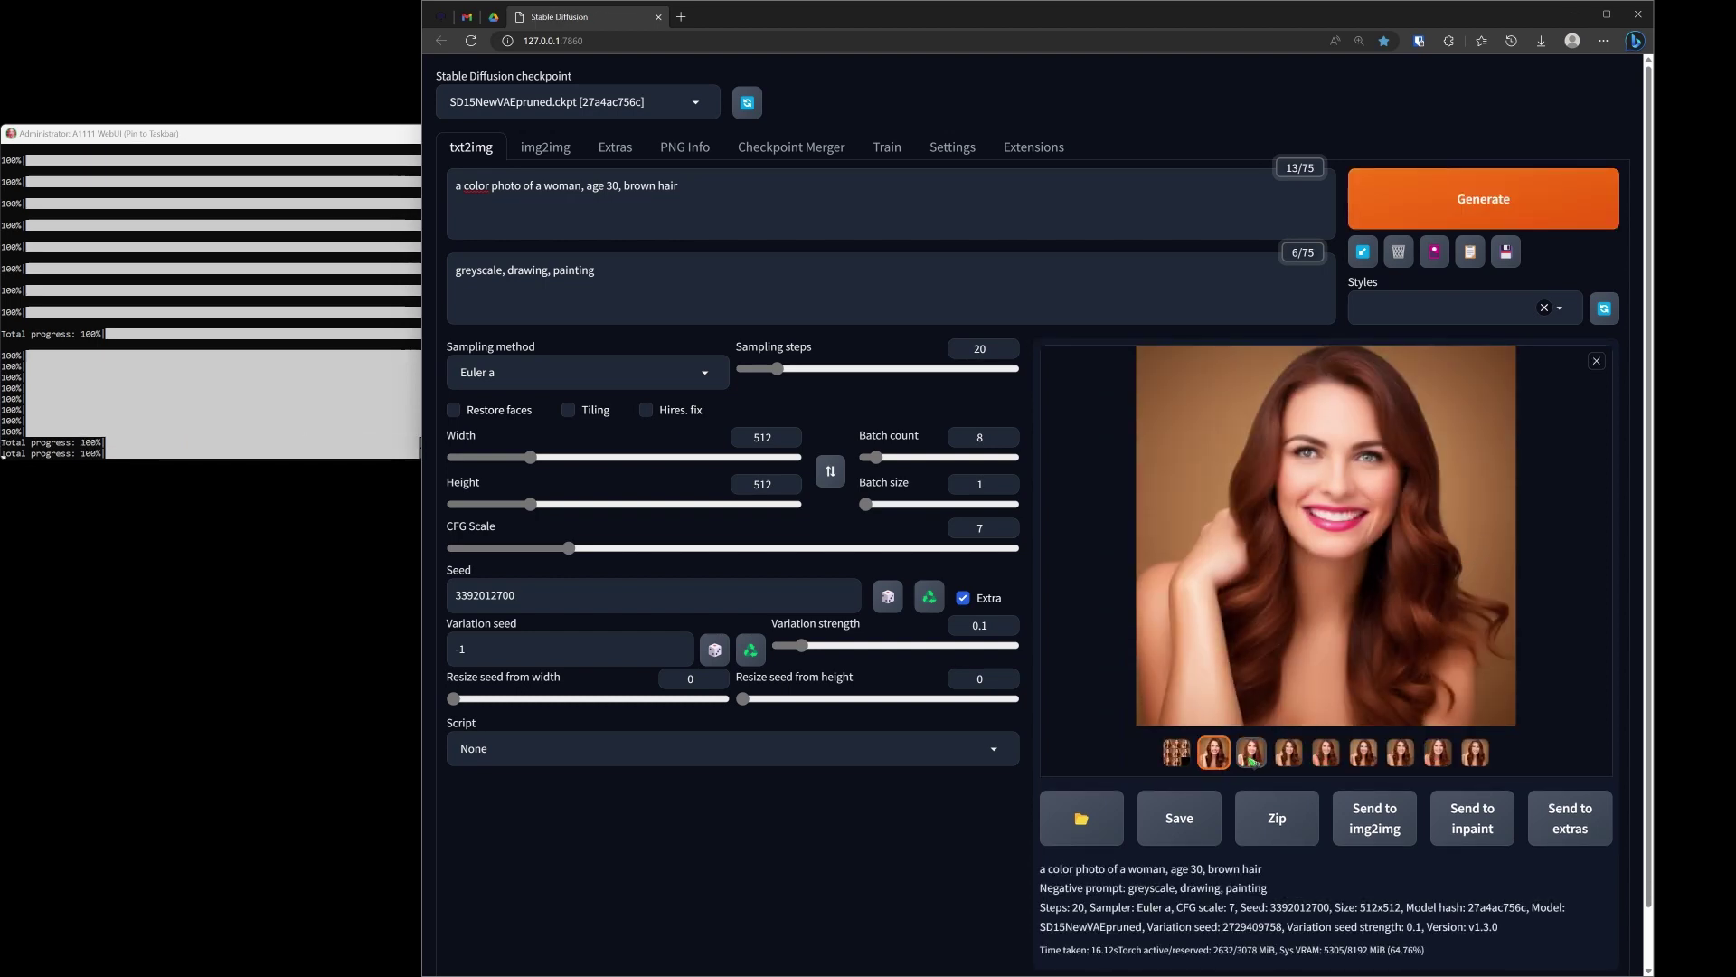
click(1252, 762)
key(Right)
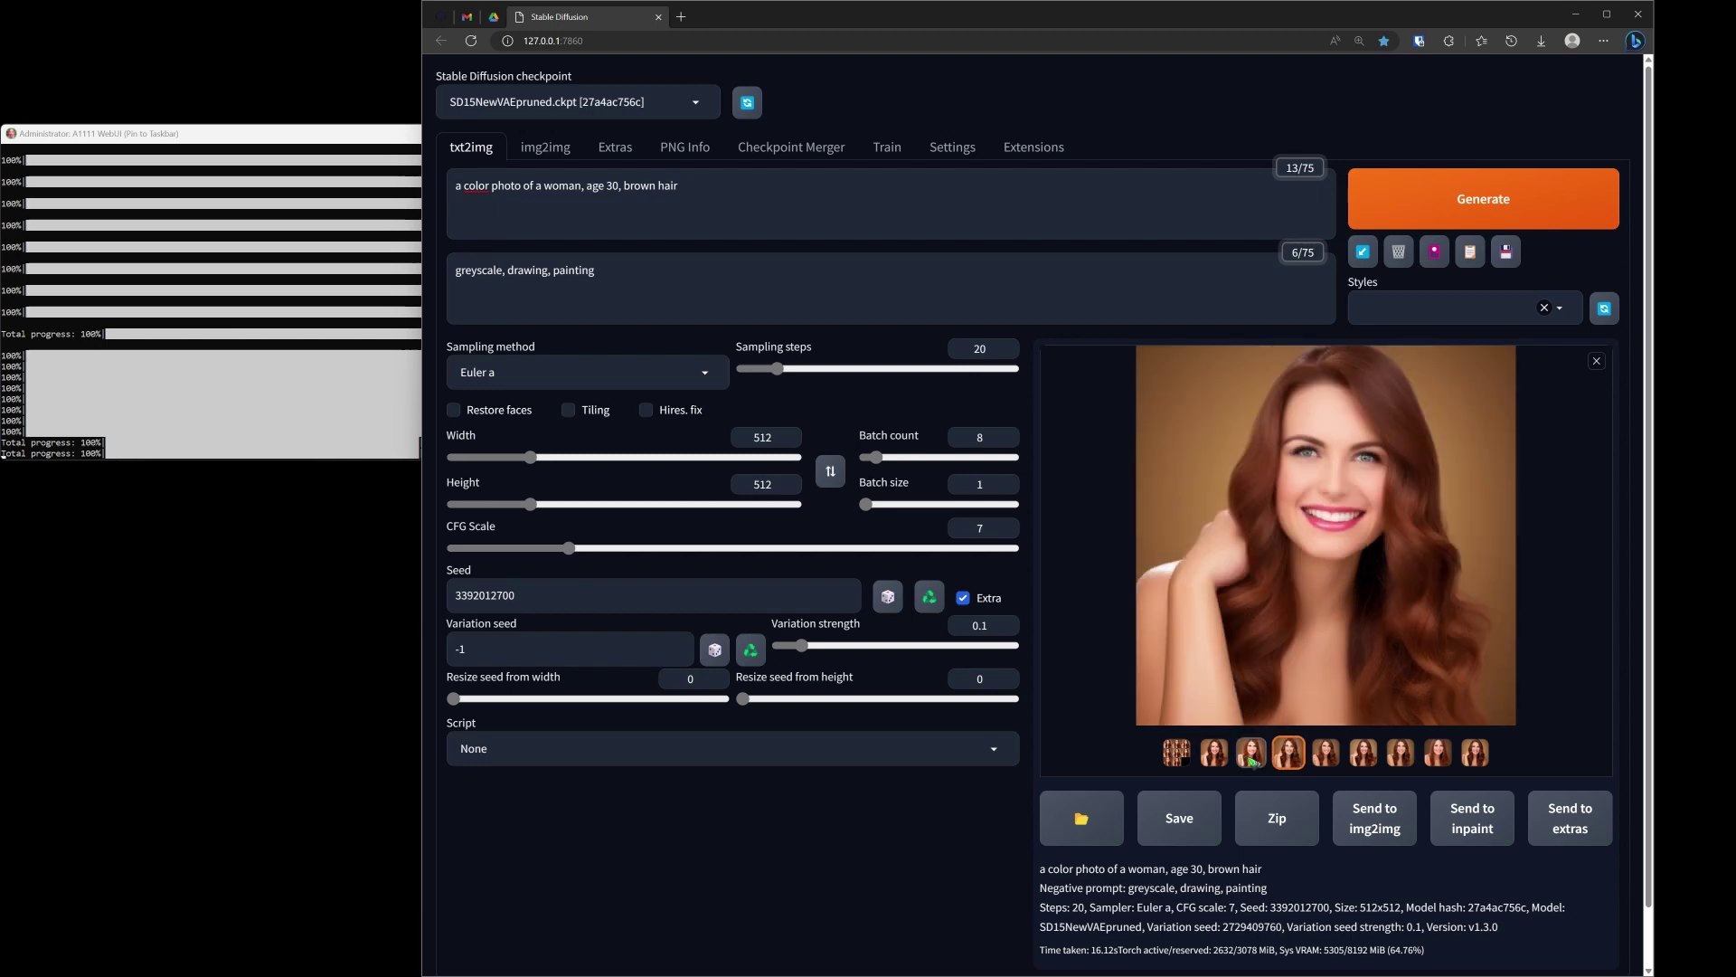
key(Right)
key(Right)
key(Right)
key(Right)
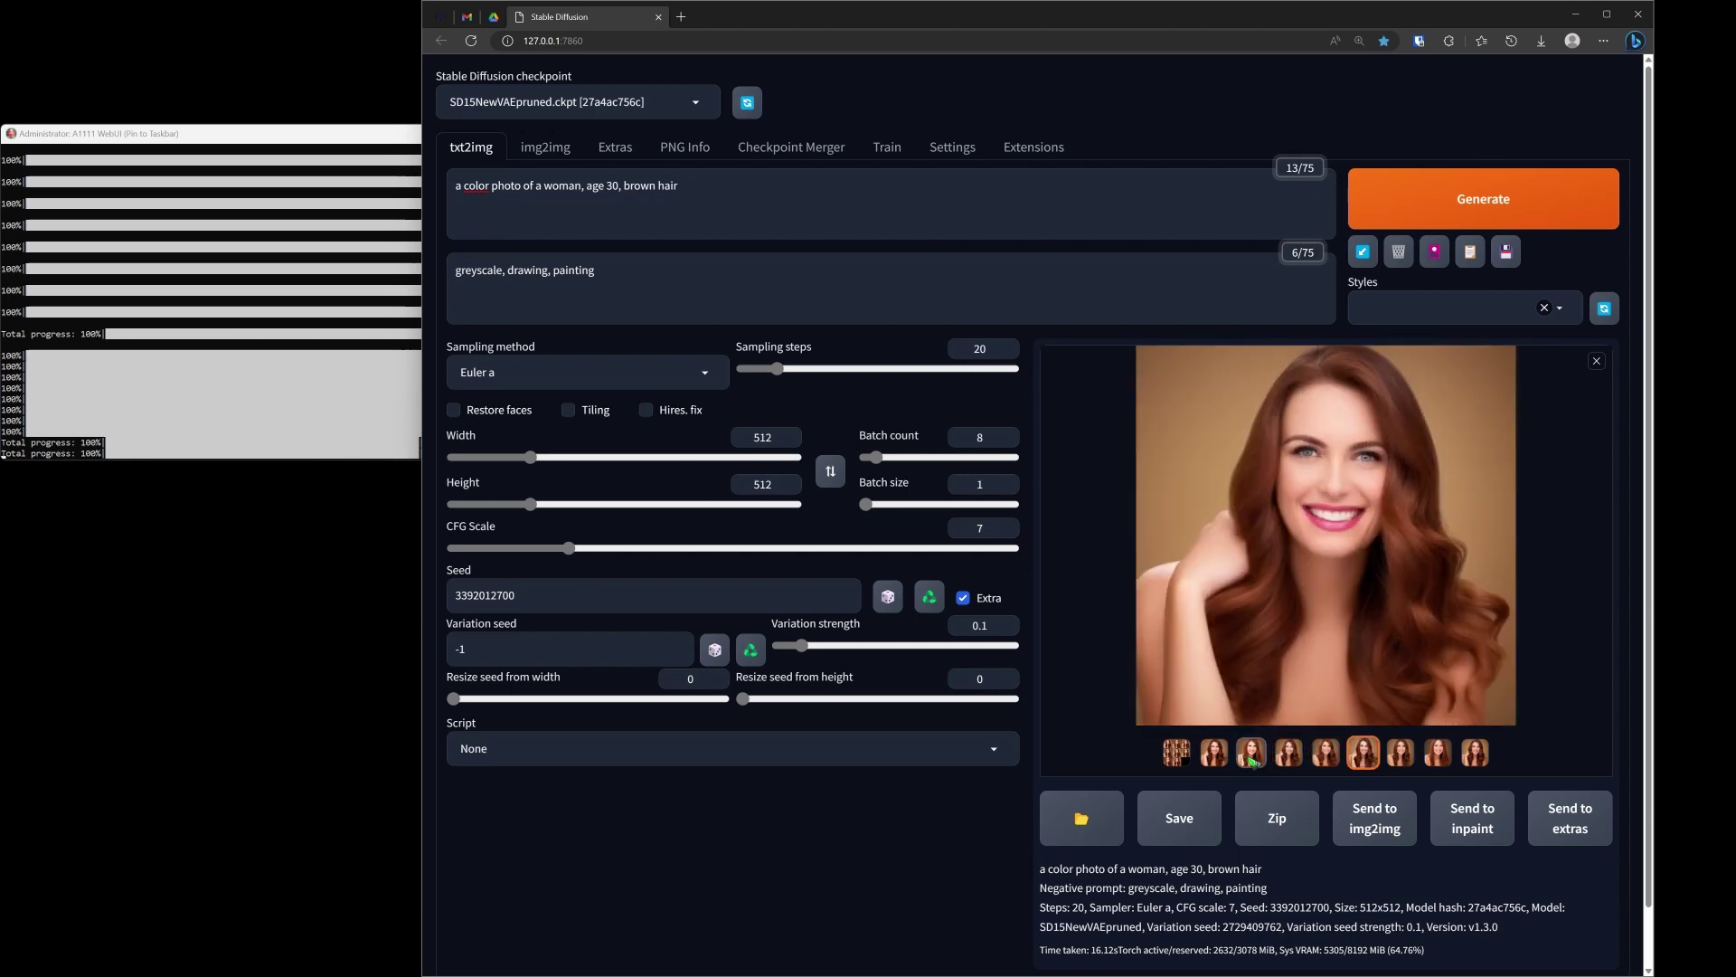
key(Left)
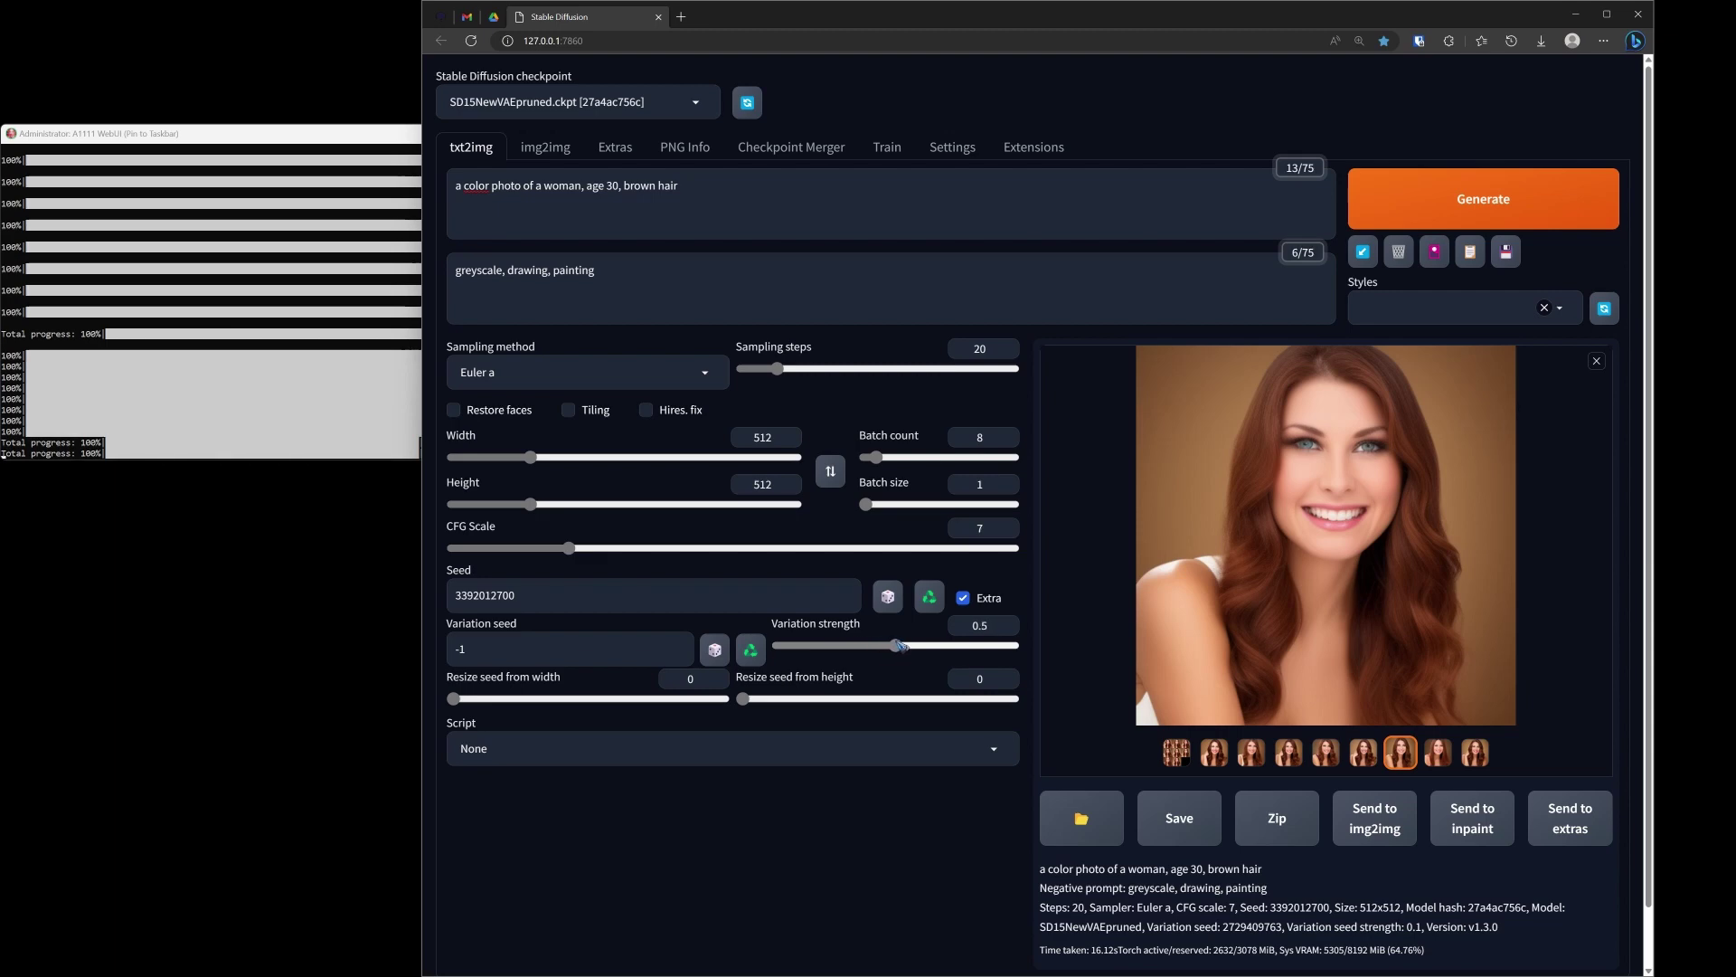
Raise variation strength to 0.5 and generate a new batch of variations
drag(902, 646, 897, 645)
click(1483, 215)
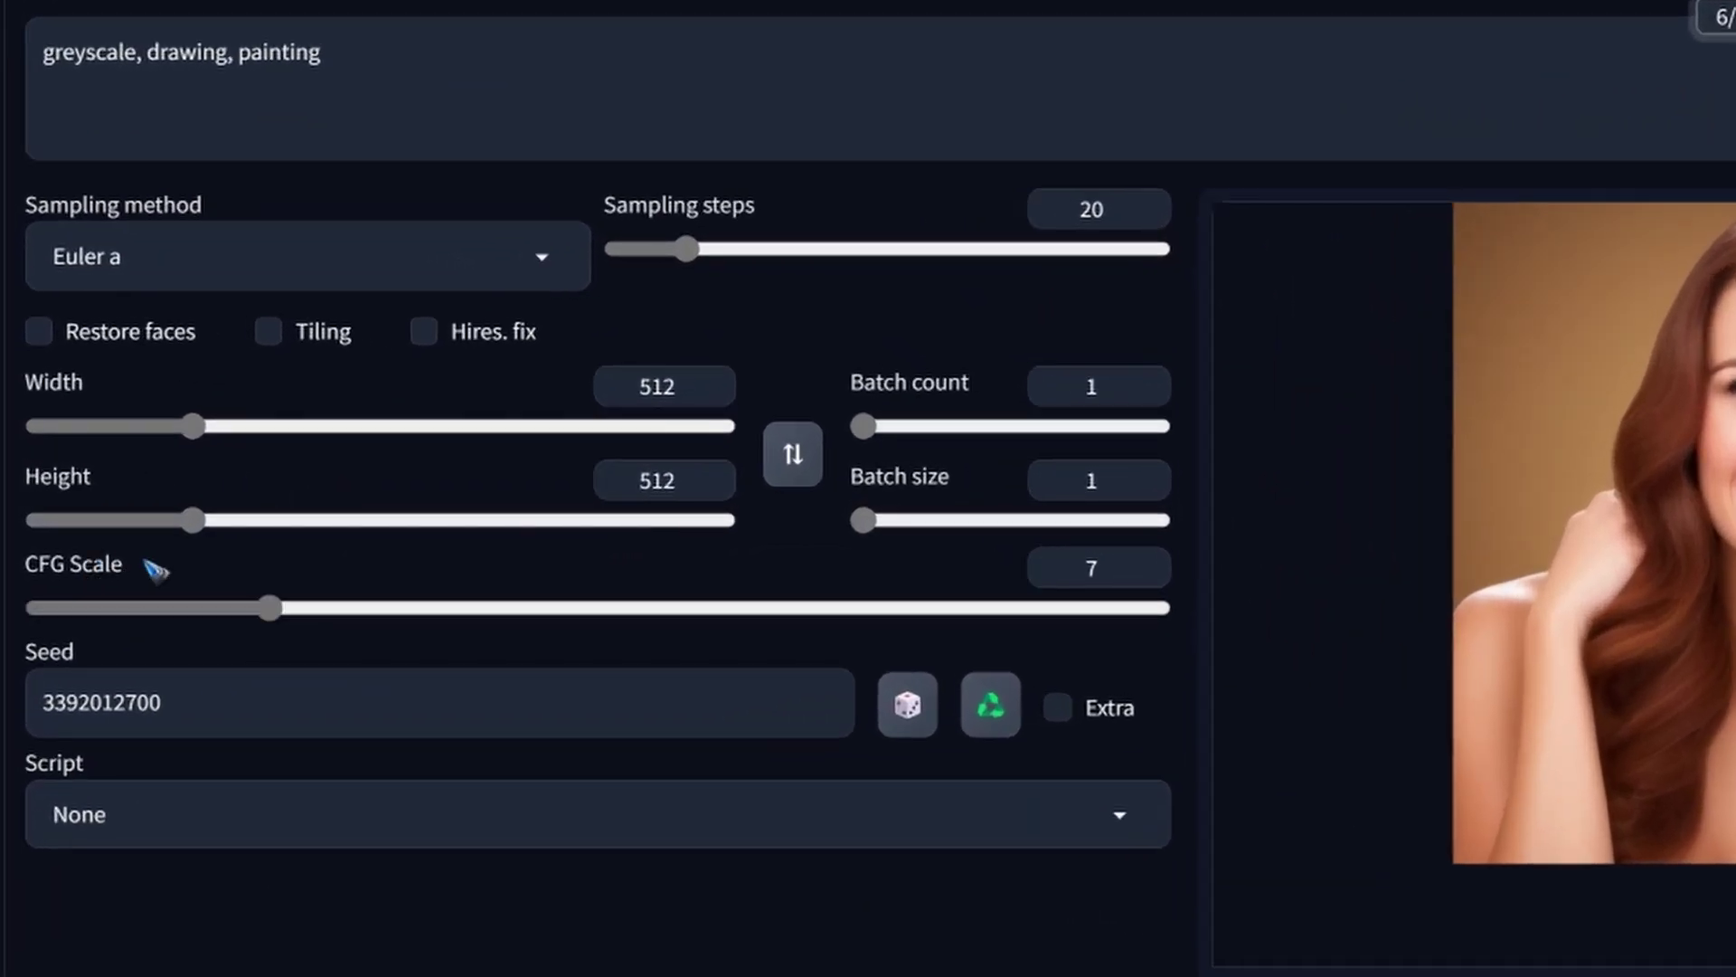
mouse_move(98, 565)
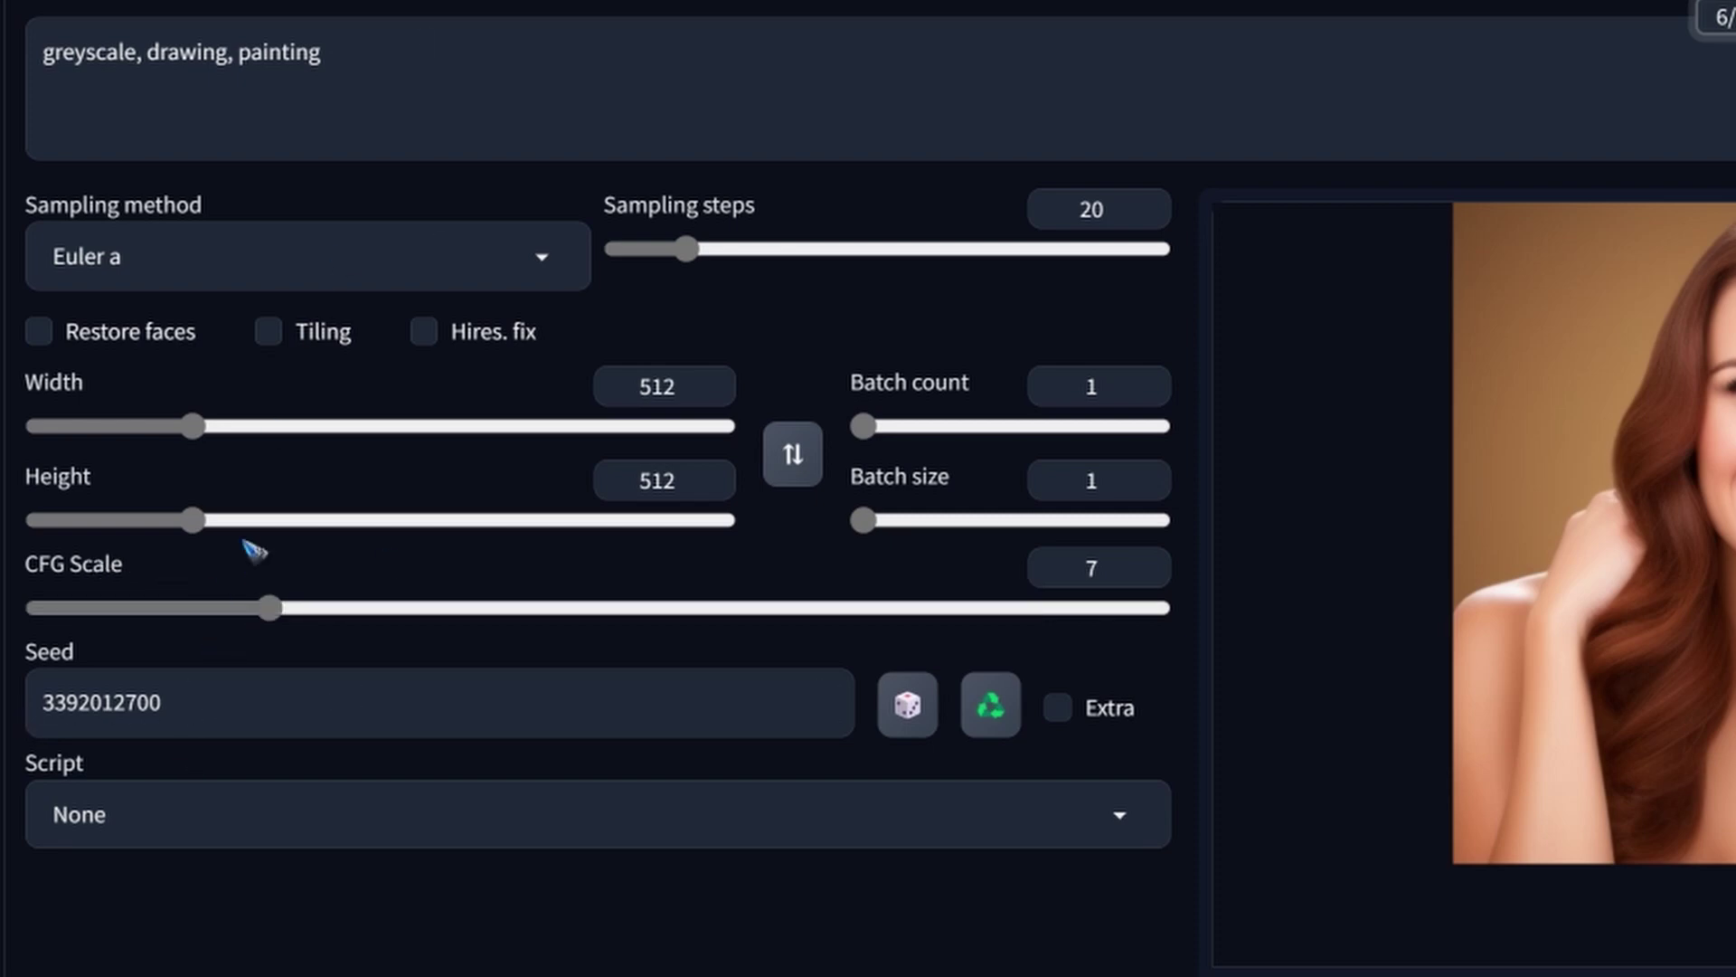
Lower the CFG scale from 7 to 4 and regenerate the portrait
drag(270, 607, 232, 610)
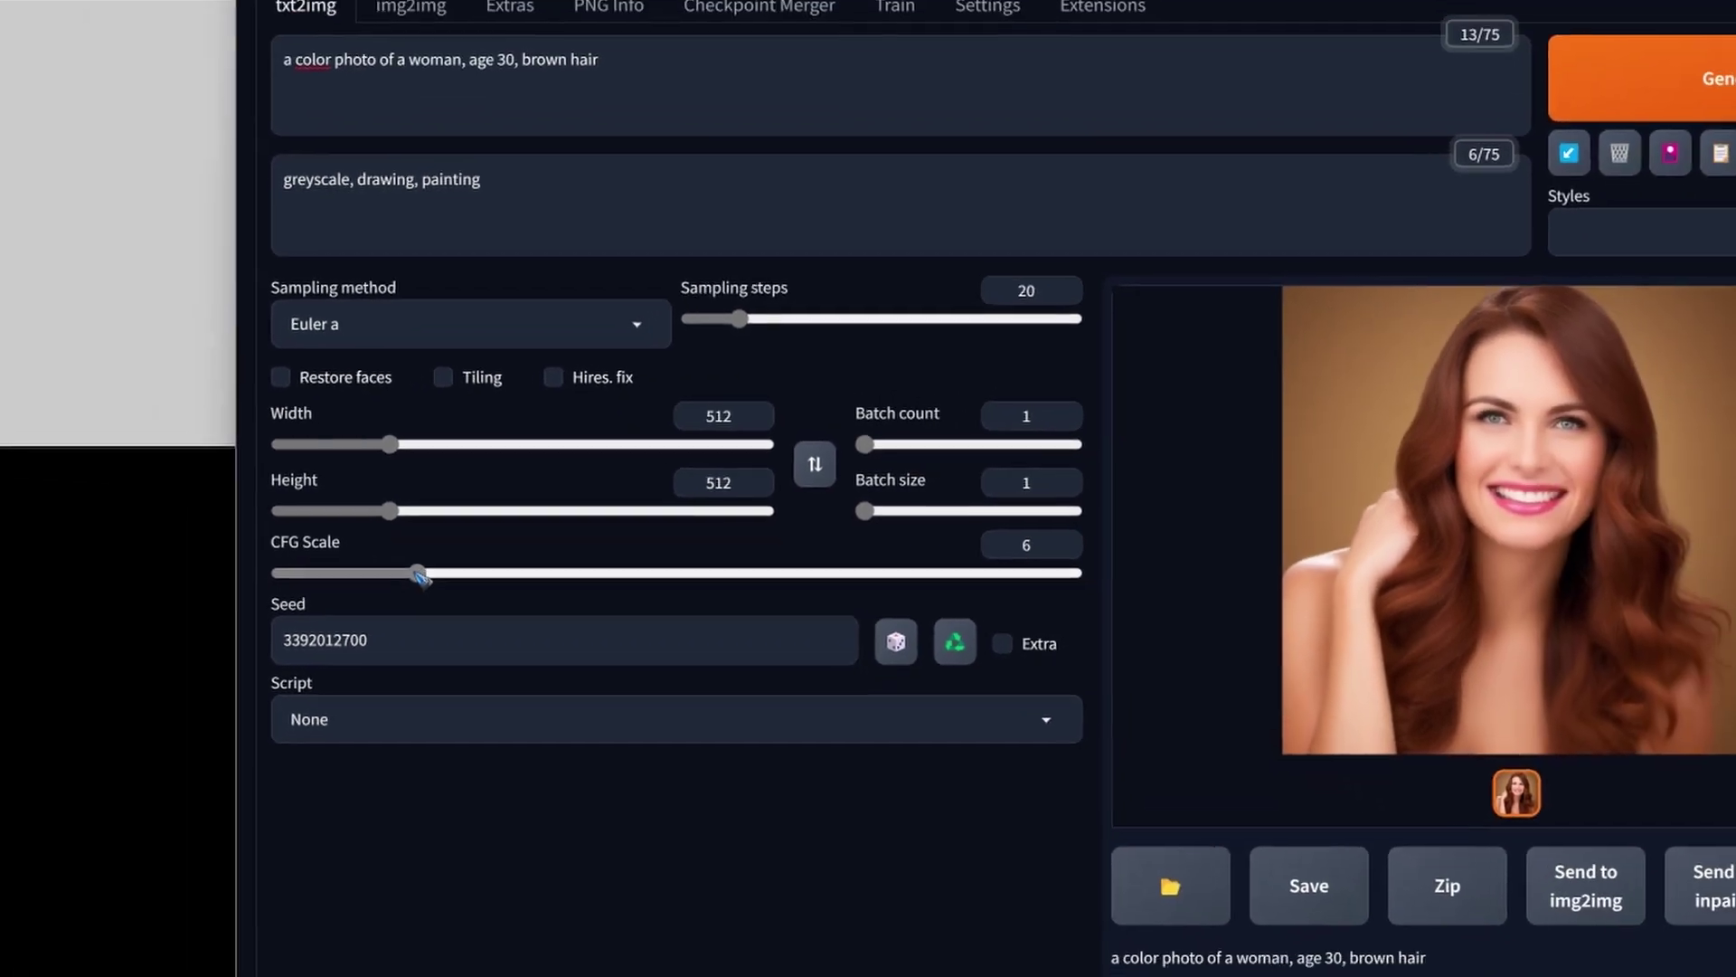
drag(419, 576, 379, 575)
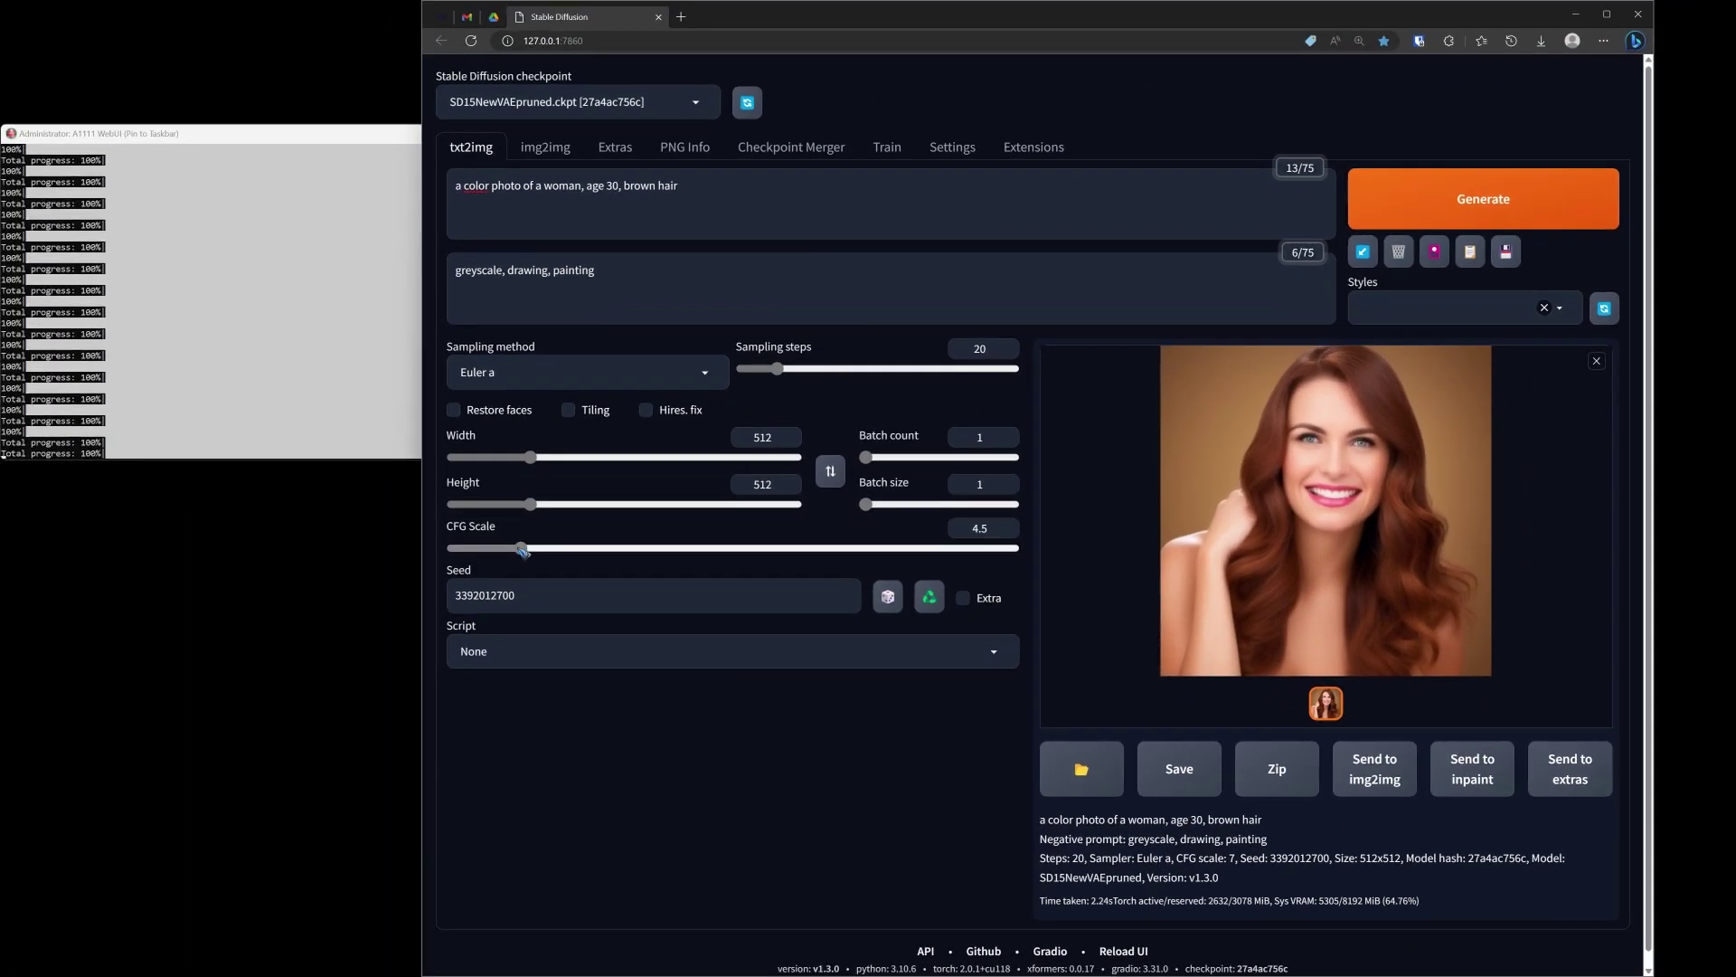
drag(522, 551, 512, 549)
click(1474, 208)
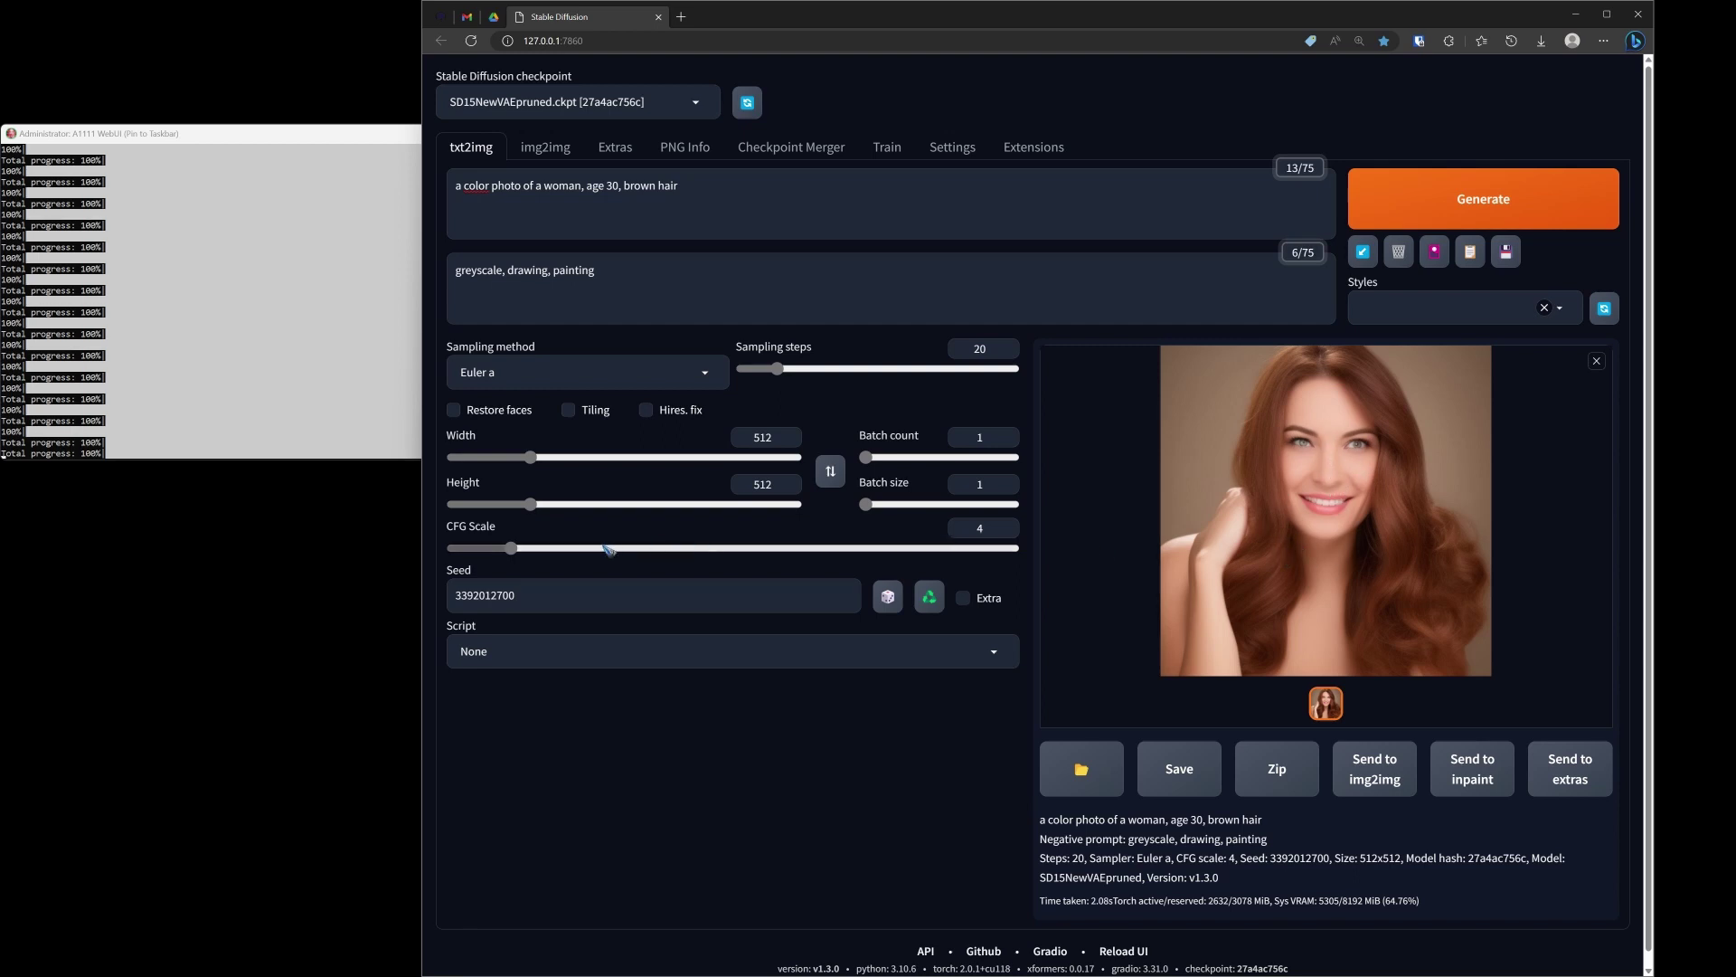
Regenerate the portrait at CFG scale 11, then again at CFG scale 15
drag(512, 548, 646, 551)
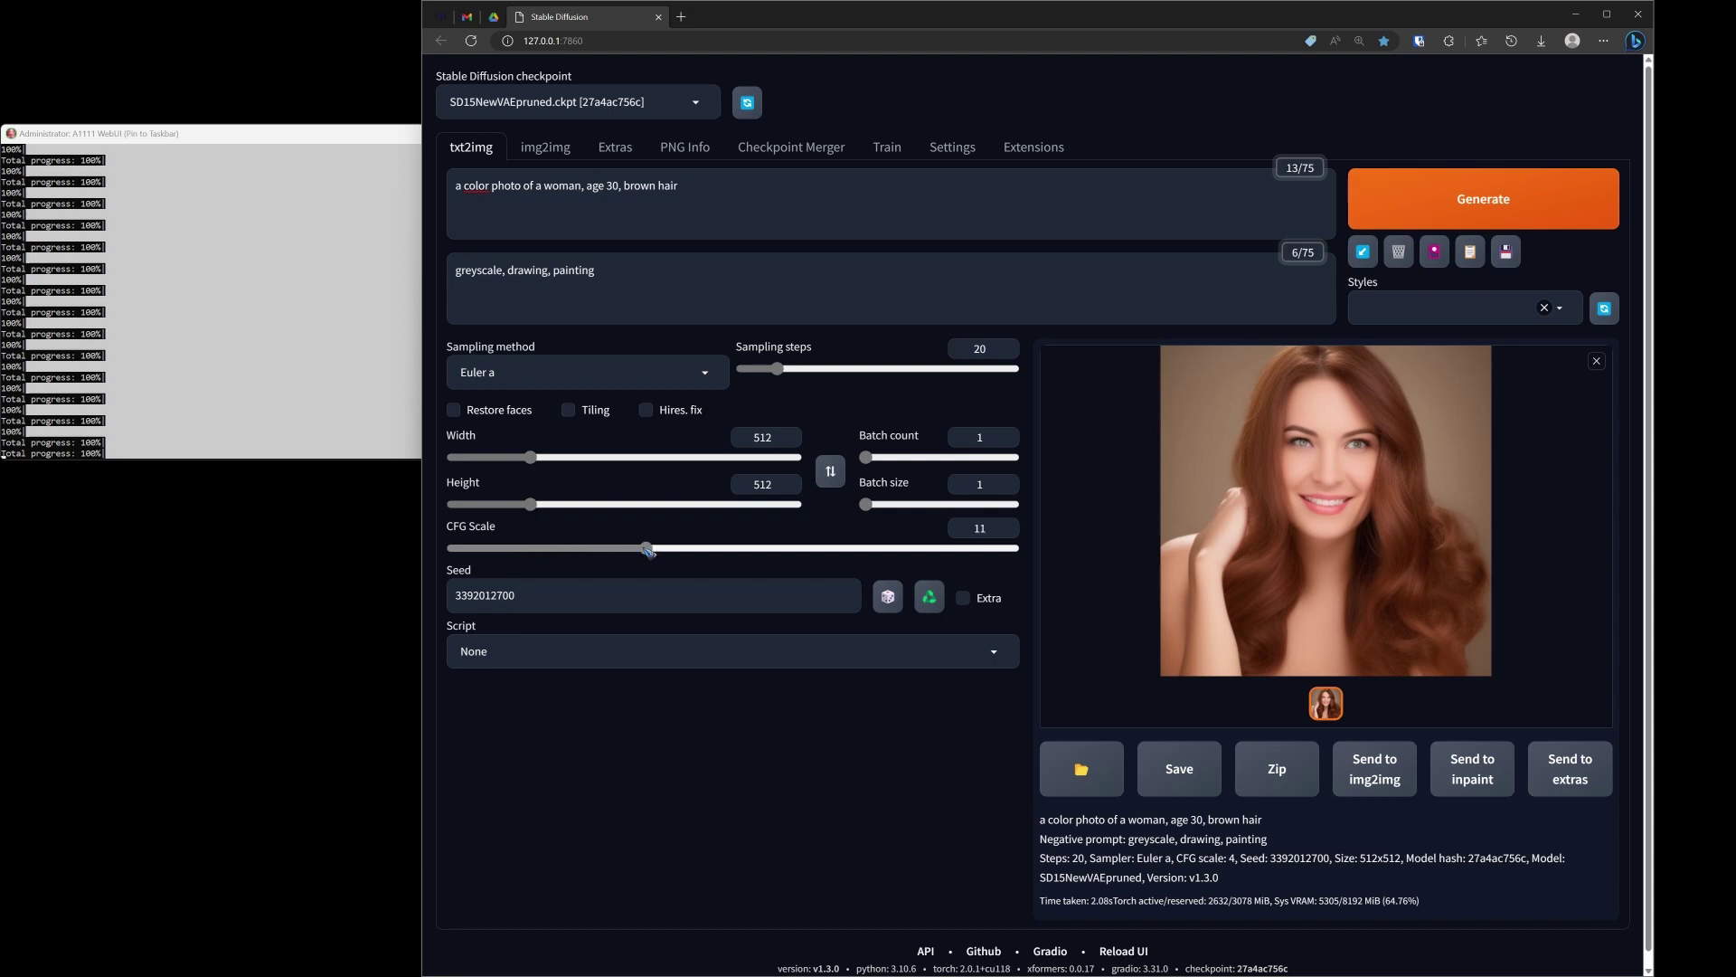
click(1467, 189)
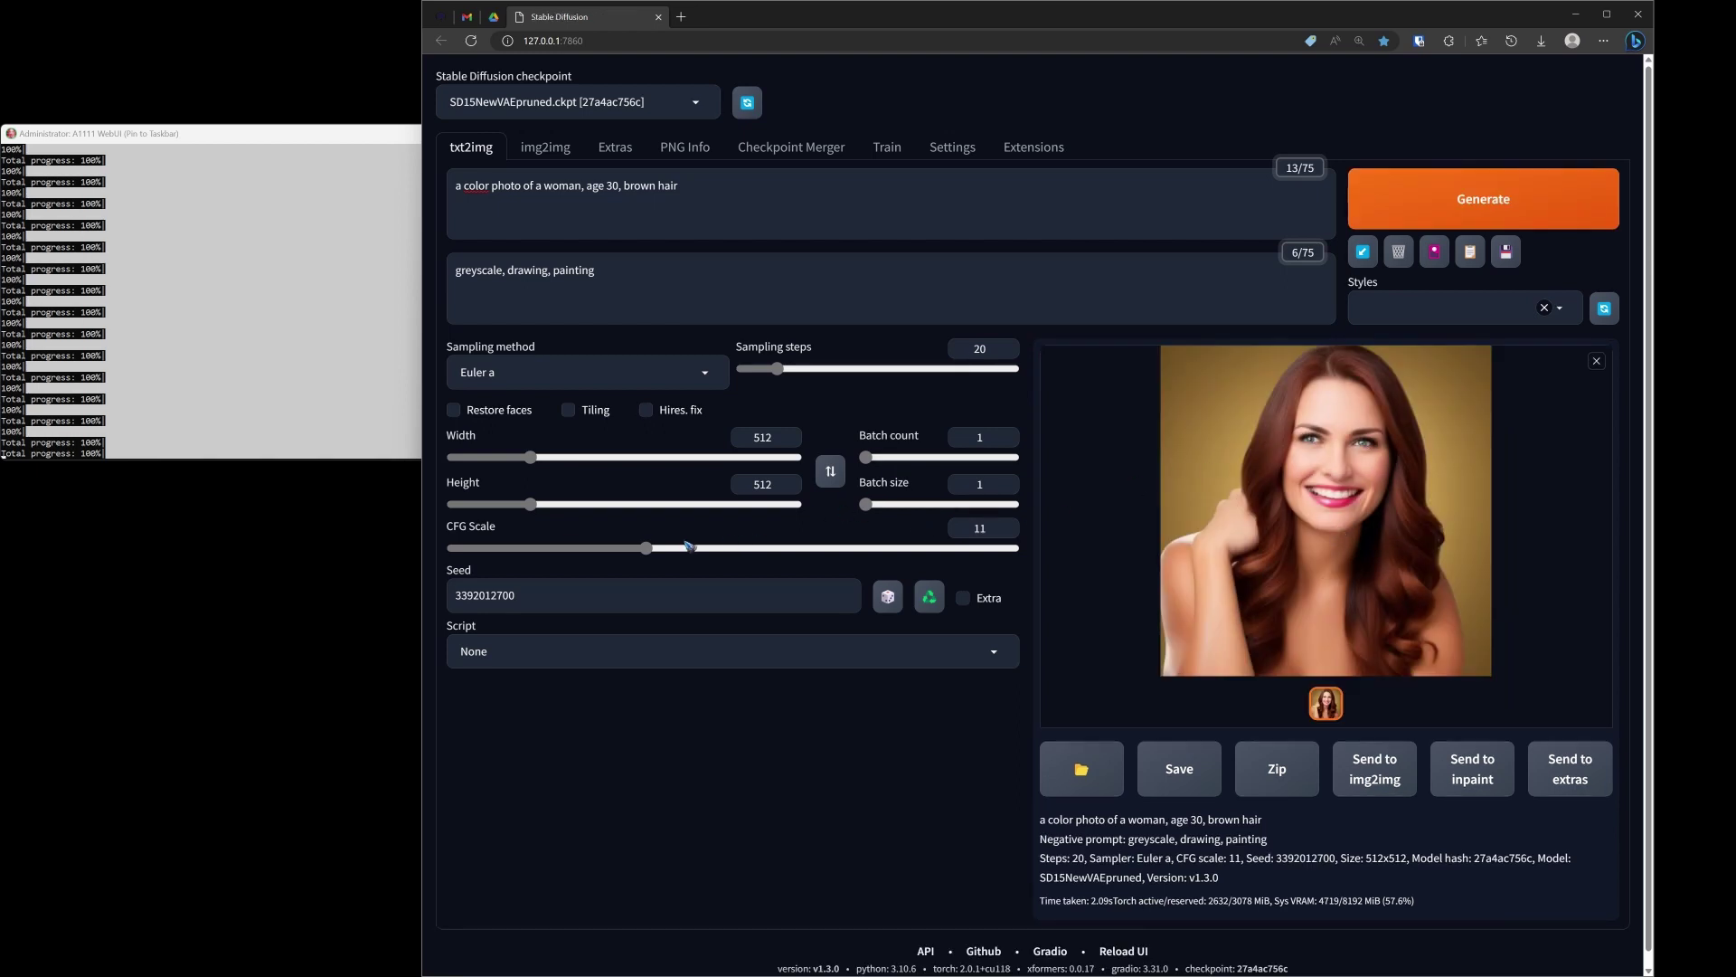
drag(652, 552, 730, 549)
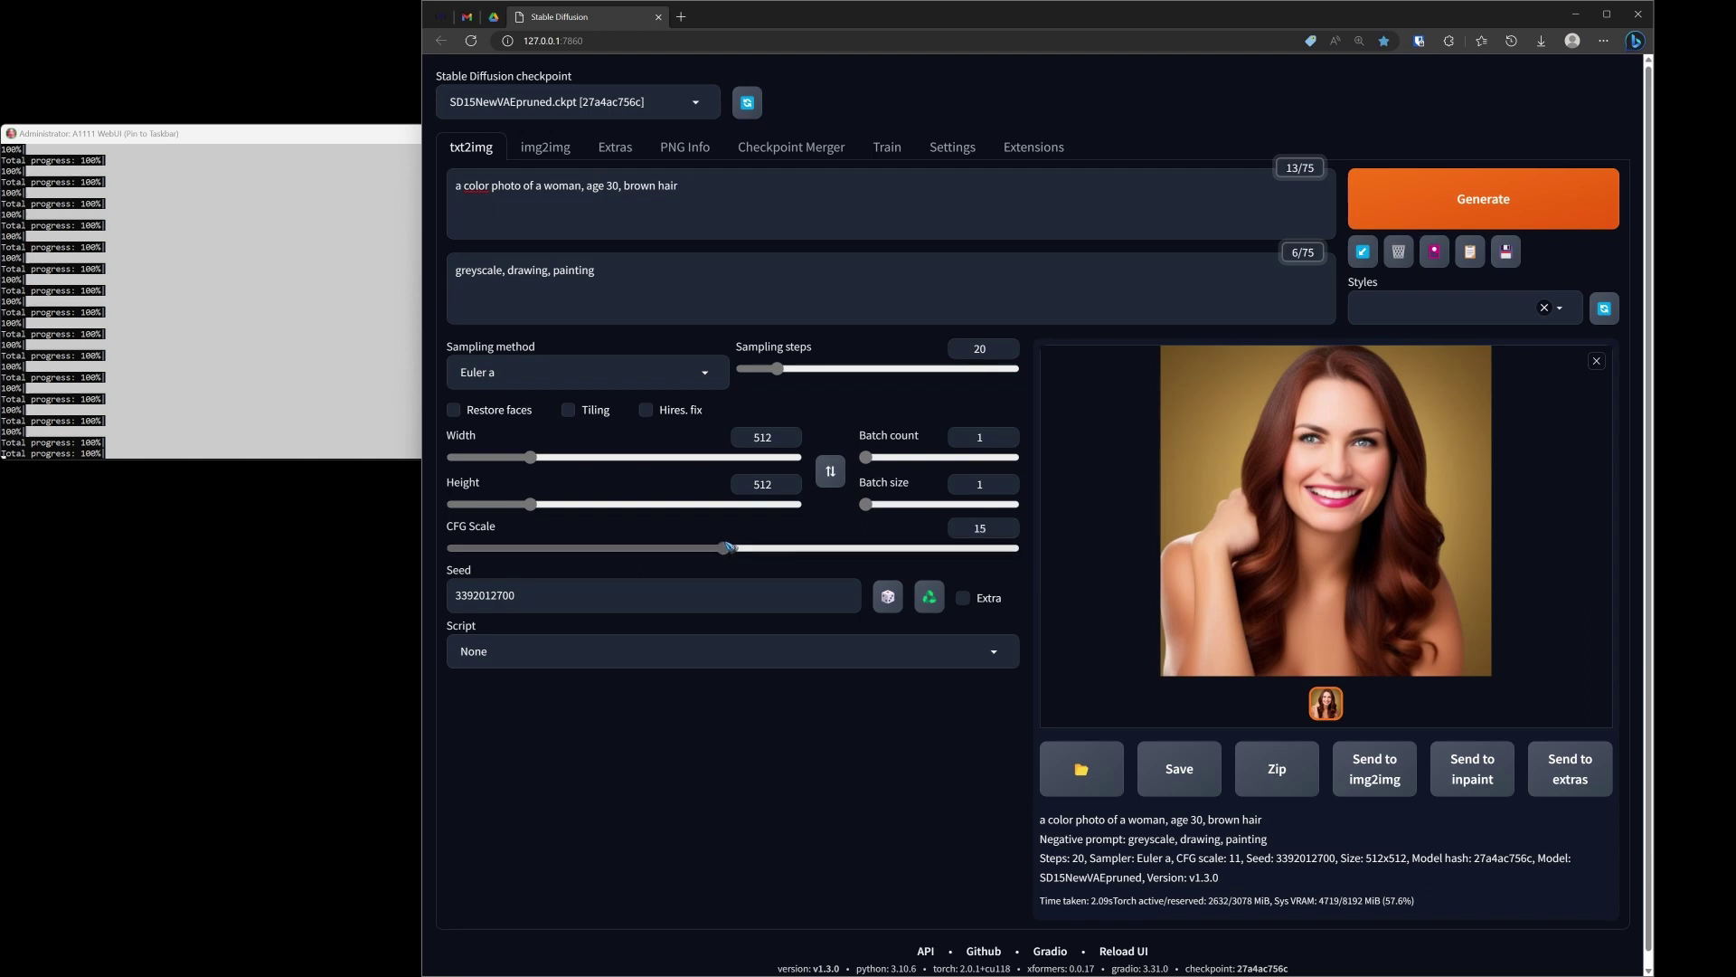
click(1483, 198)
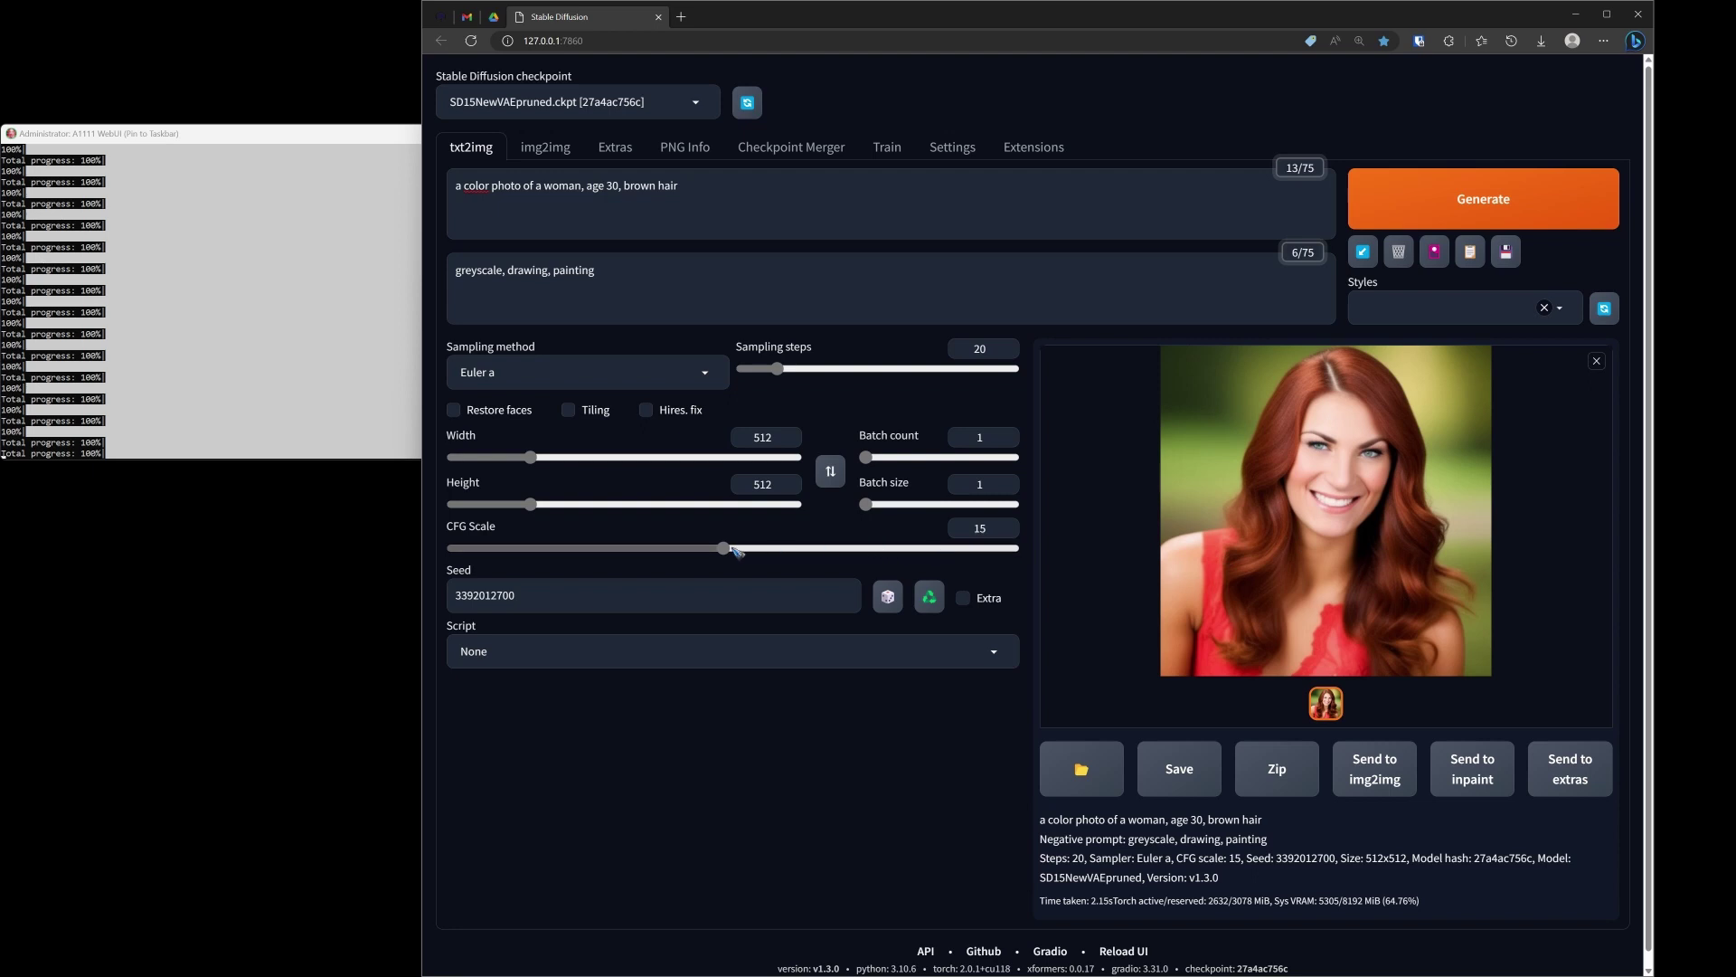
Render the portrait at CFG scale 30, then type 7 into the CFG box and render again
drag(731, 553, 1031, 566)
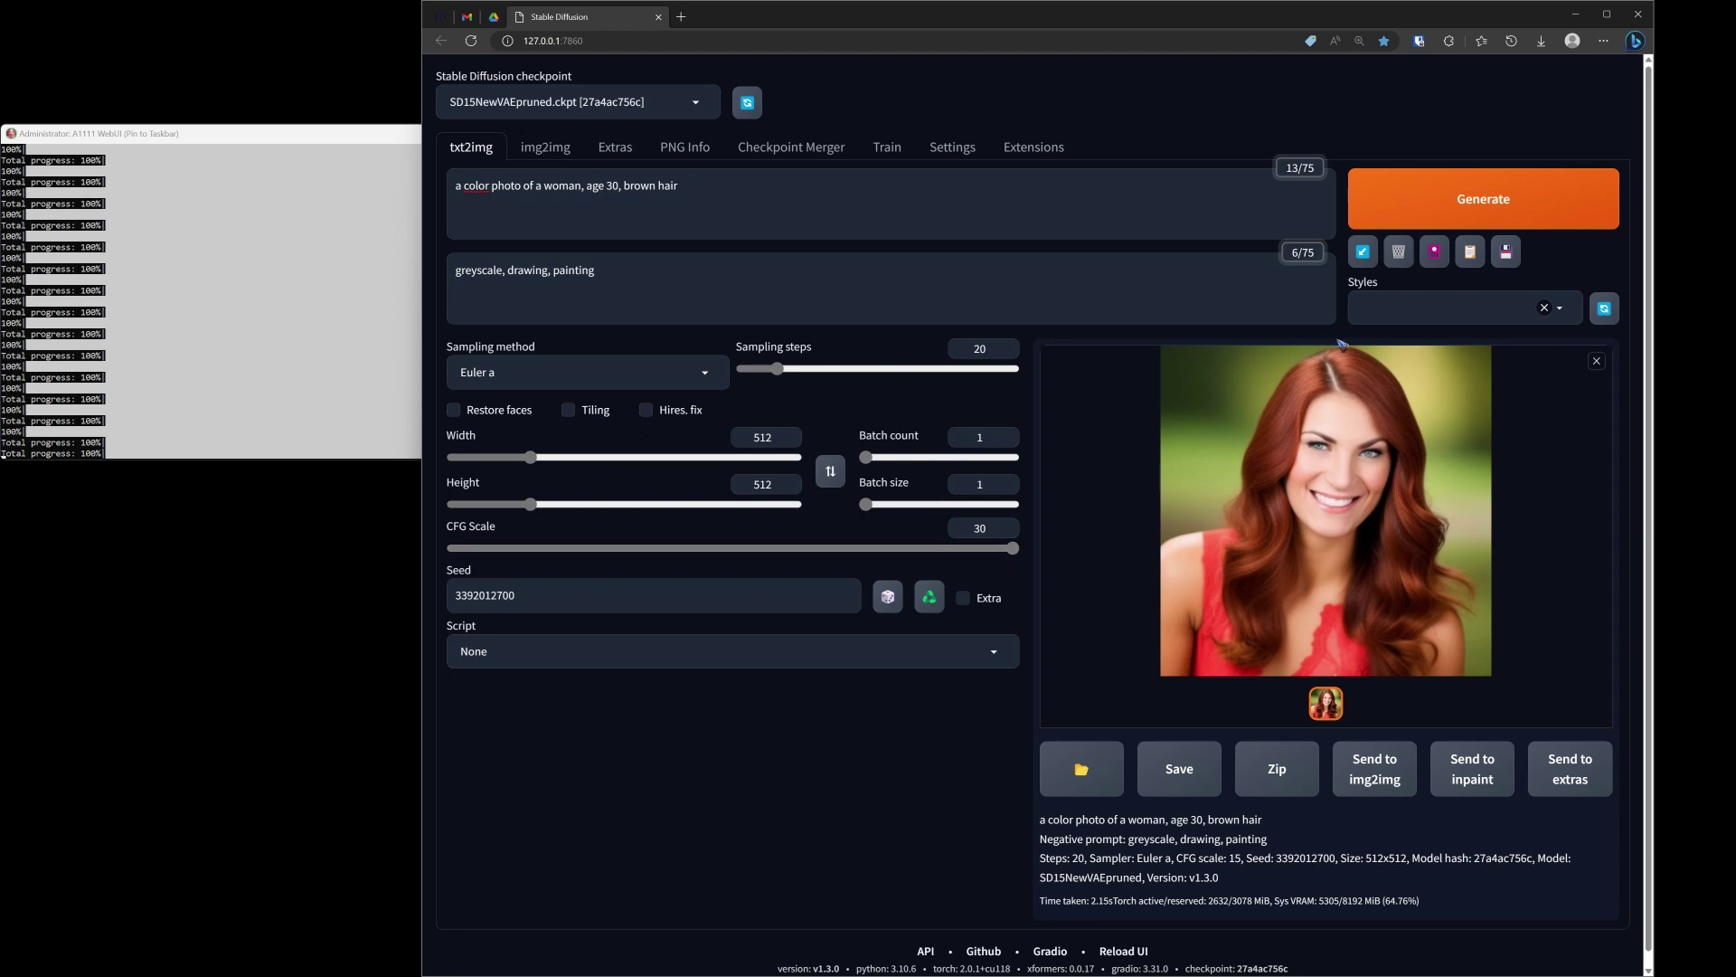
click(1459, 214)
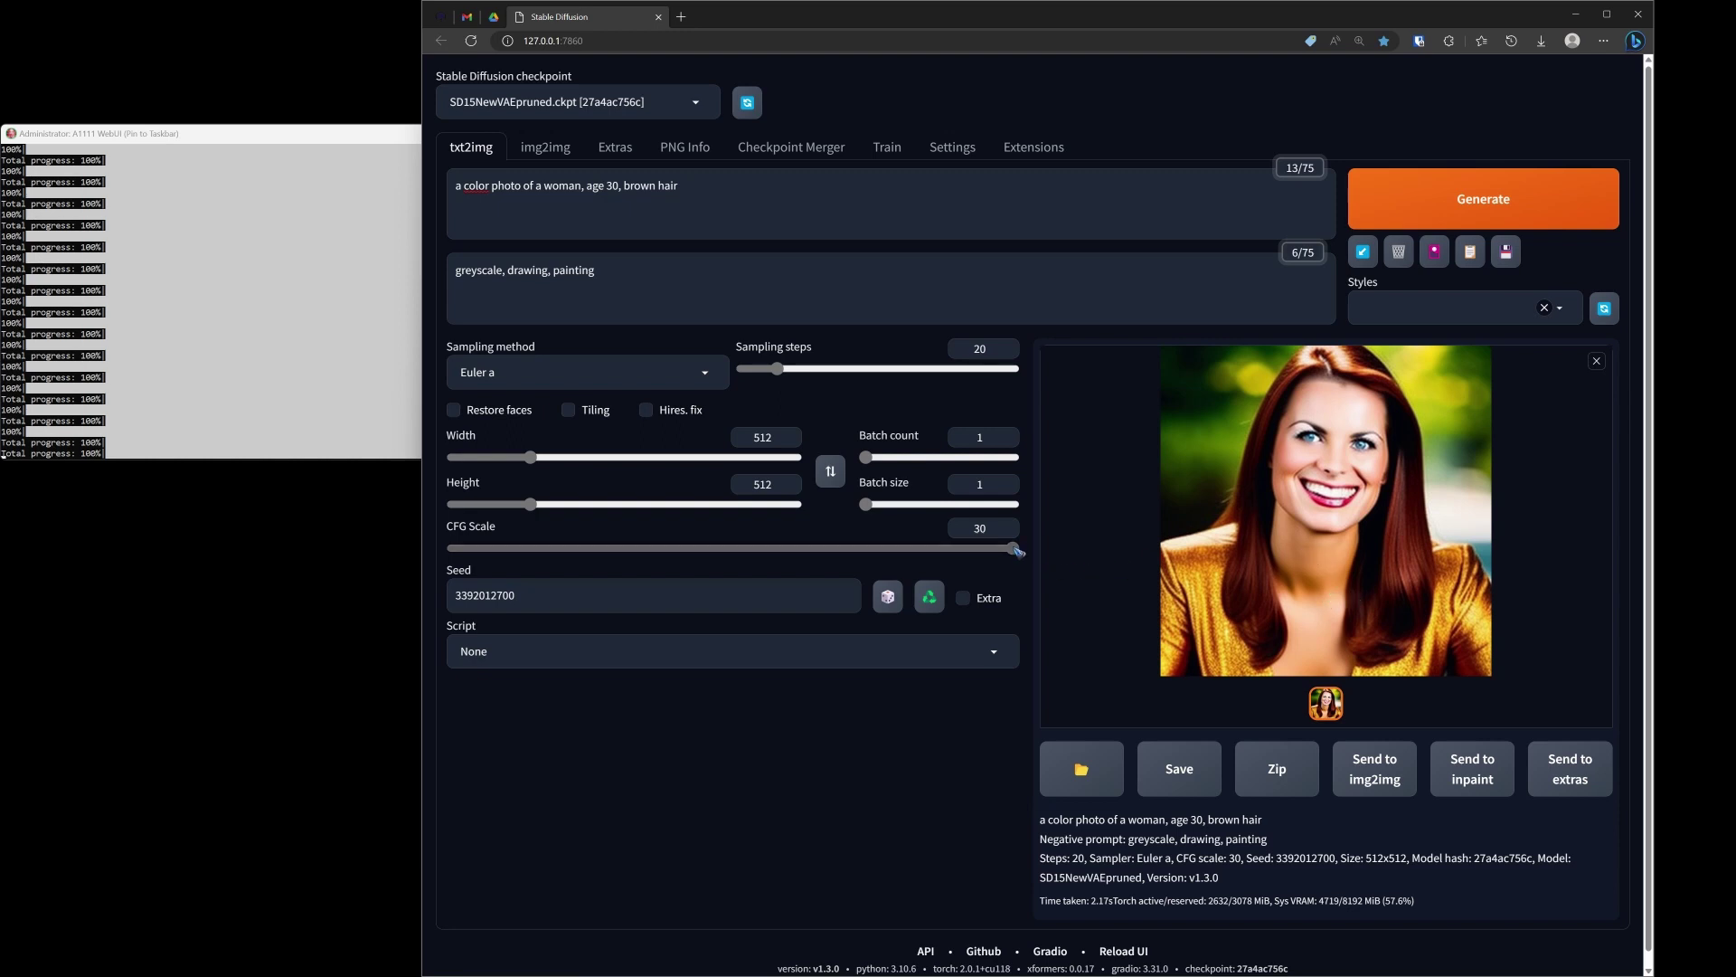
double_click(986, 528)
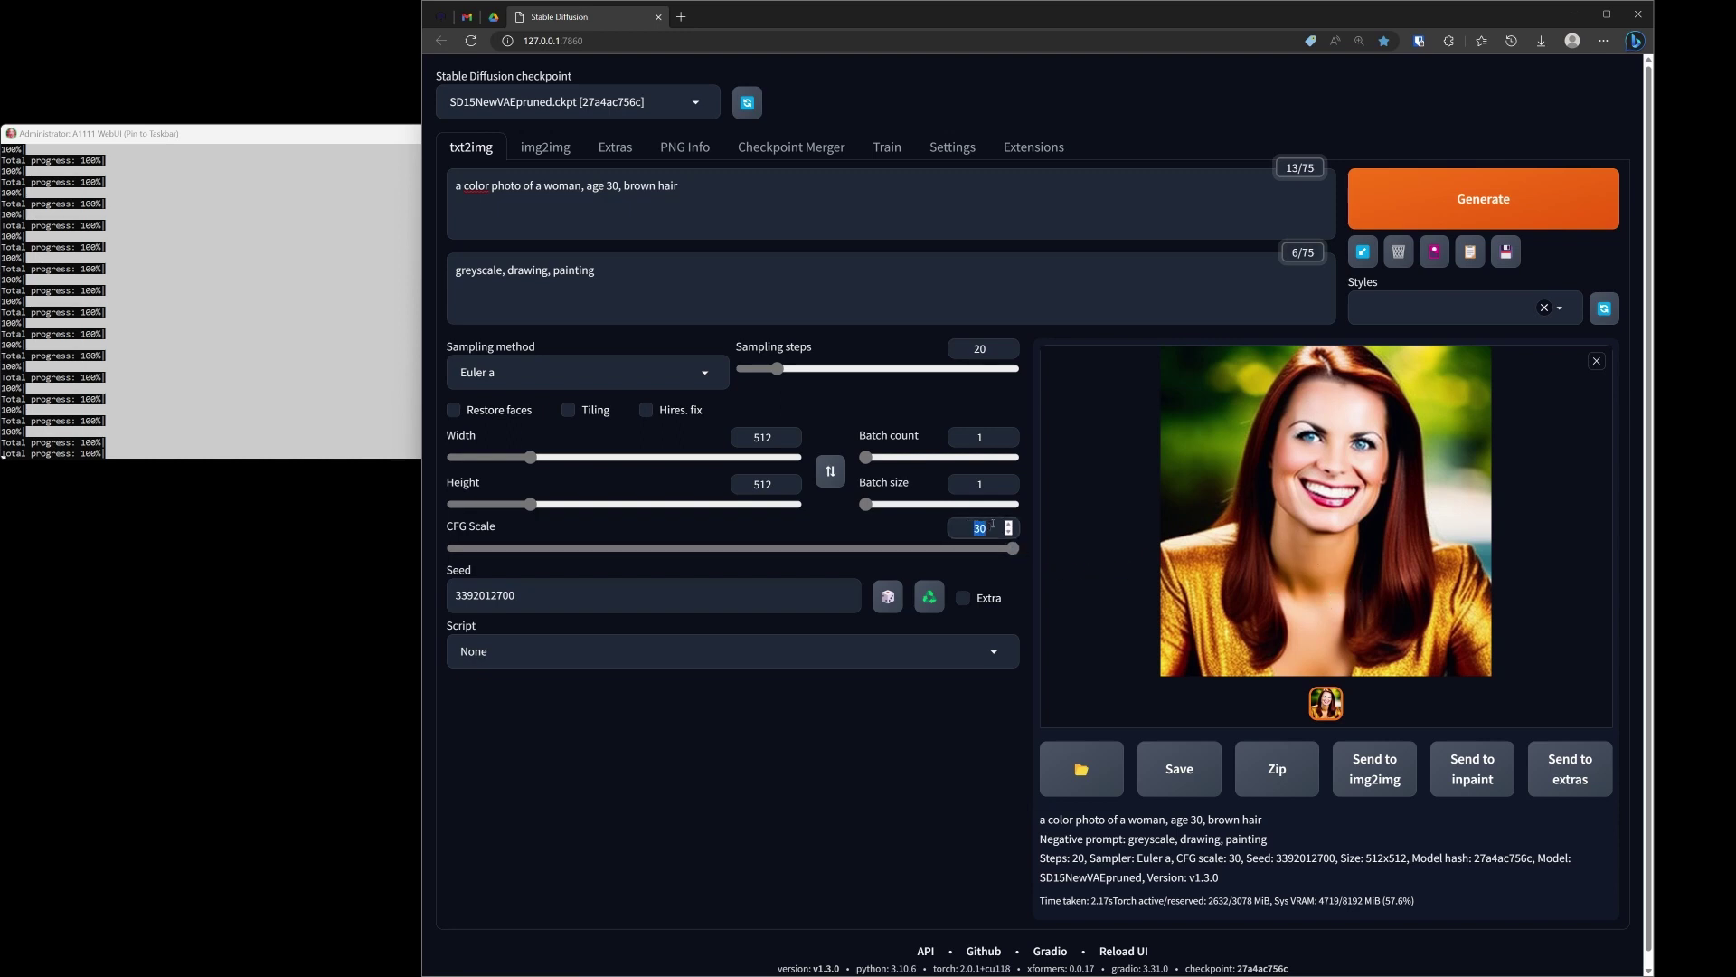
text(7)
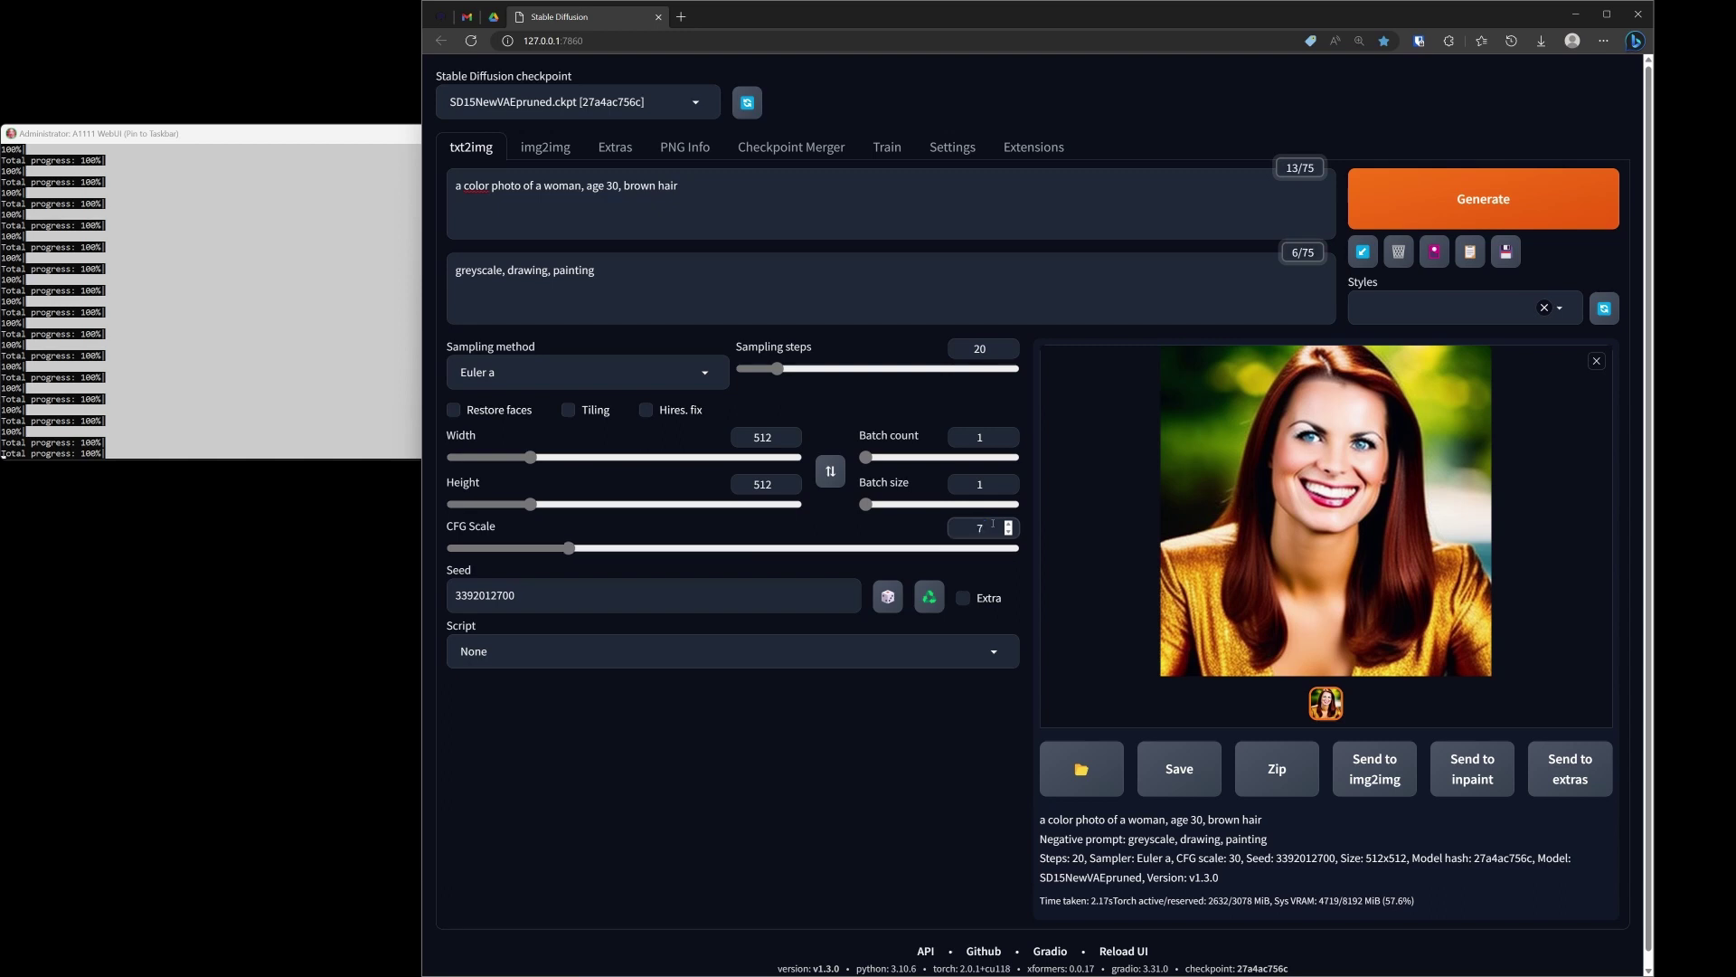
click(1444, 210)
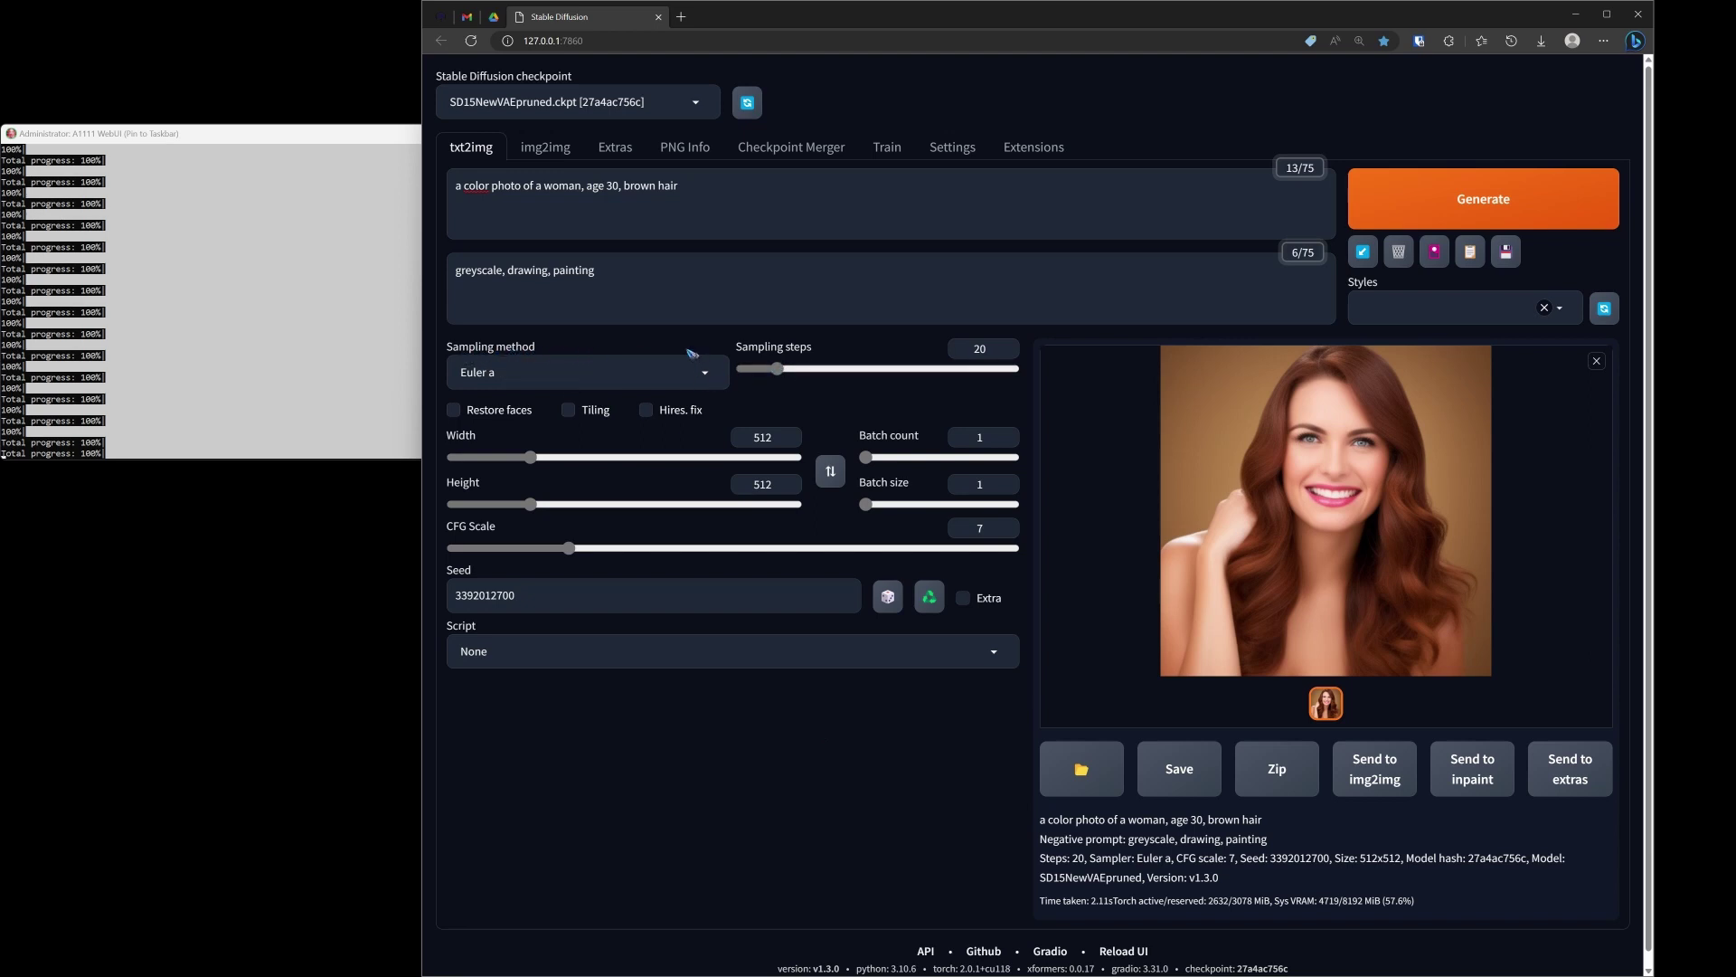
Keep the Euler a sampler, set sampling steps to 30, and generate the portrait
click(708, 376)
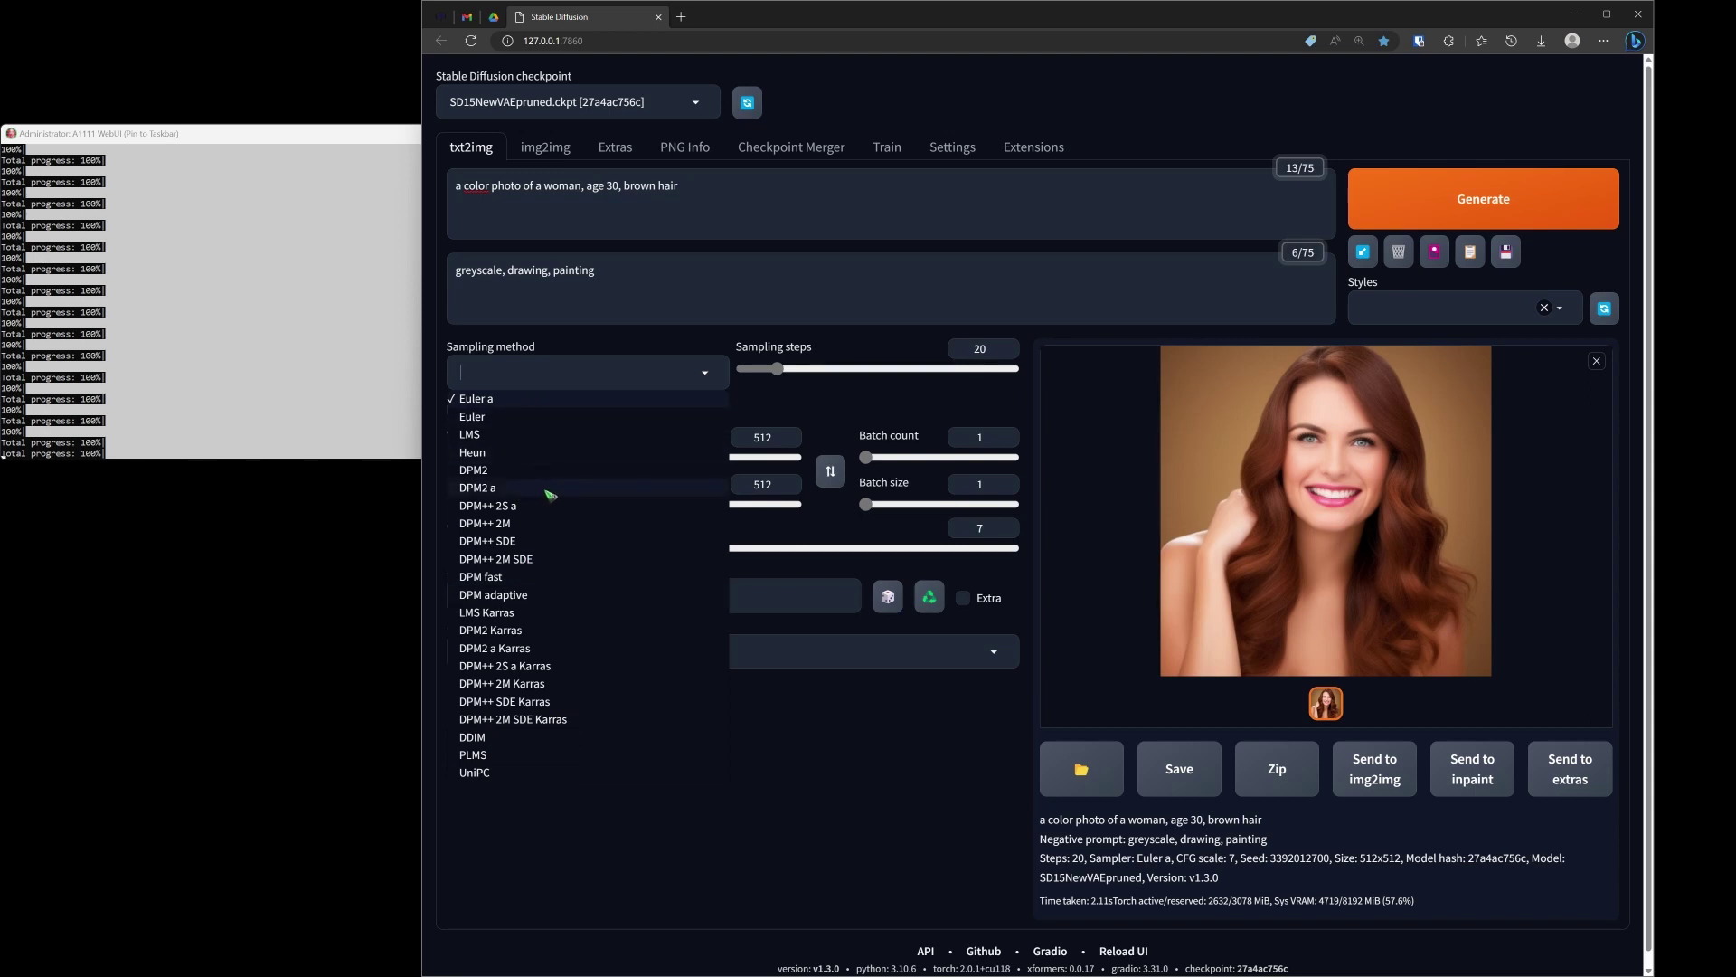
click(780, 369)
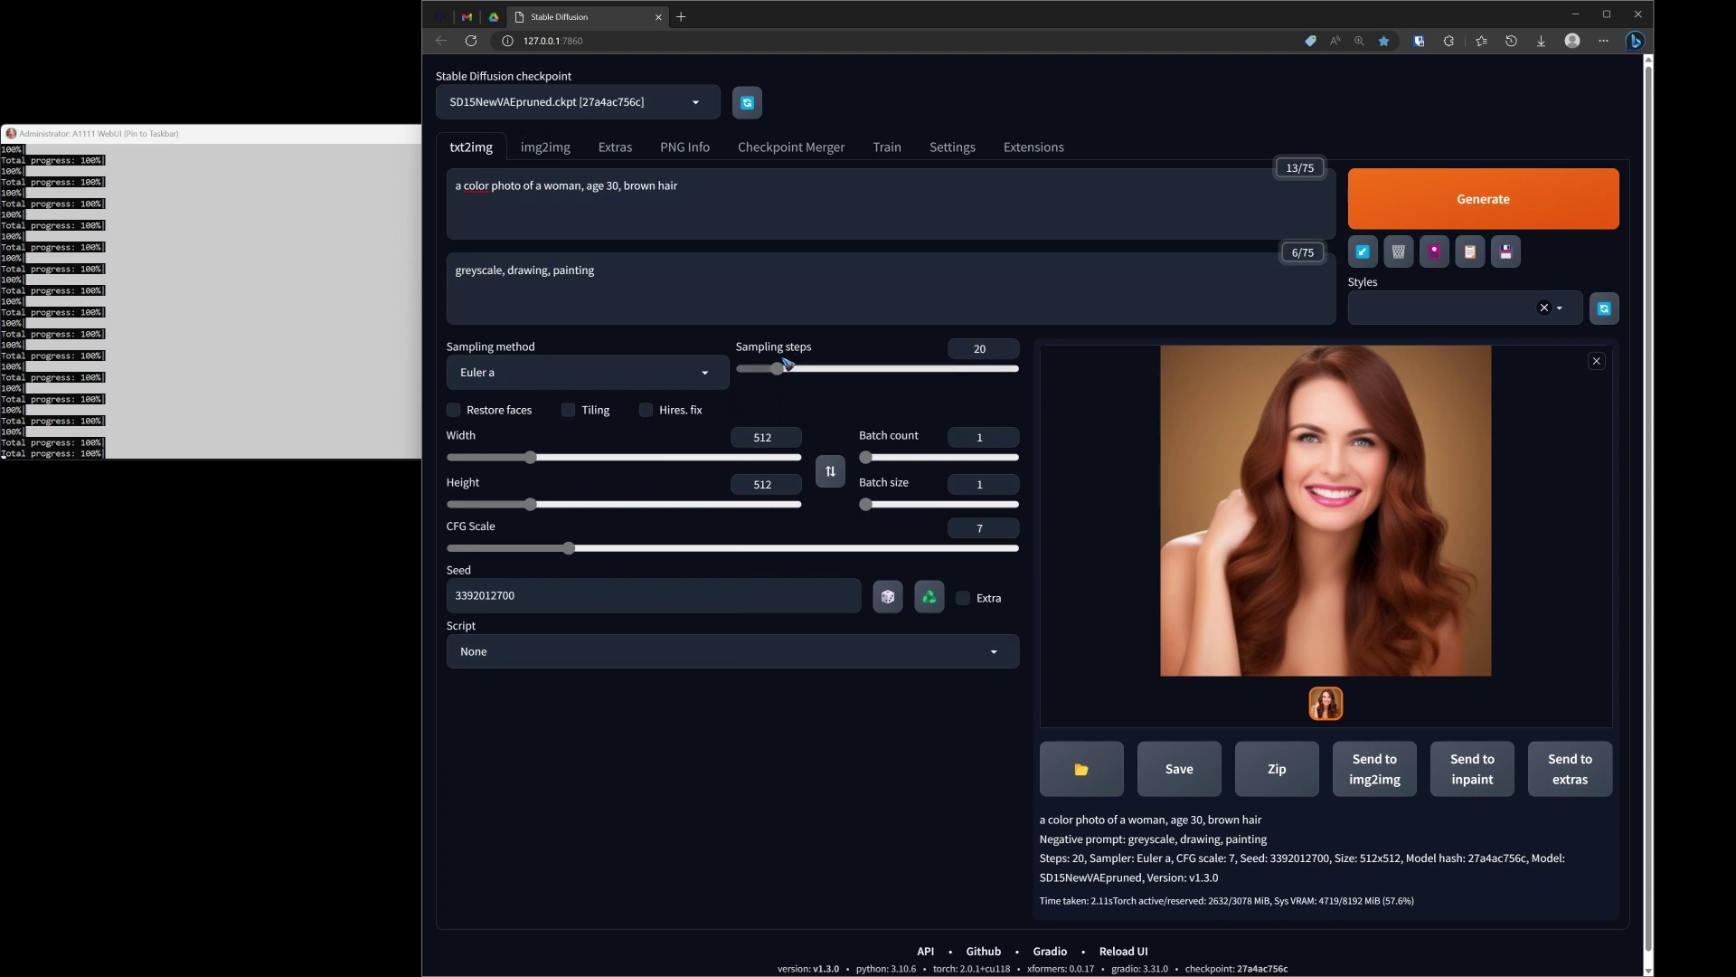
drag(783, 371, 804, 371)
click(1469, 216)
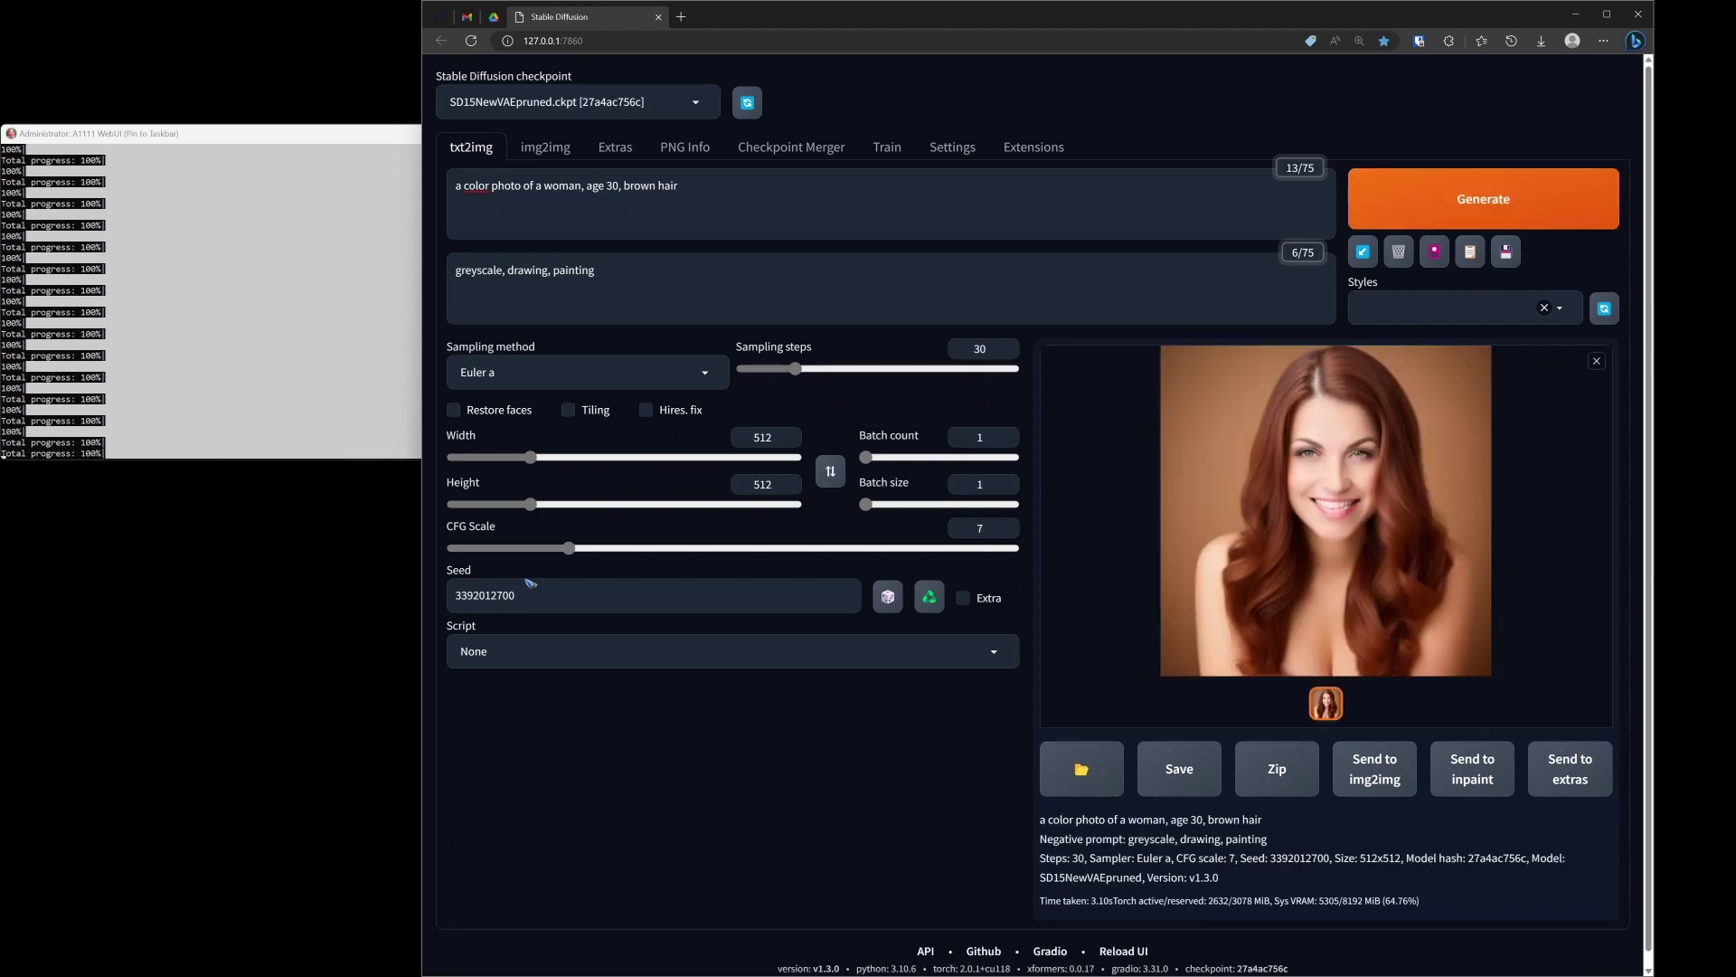
Browse the sampling method list again, leaving Euler a selected
click(715, 378)
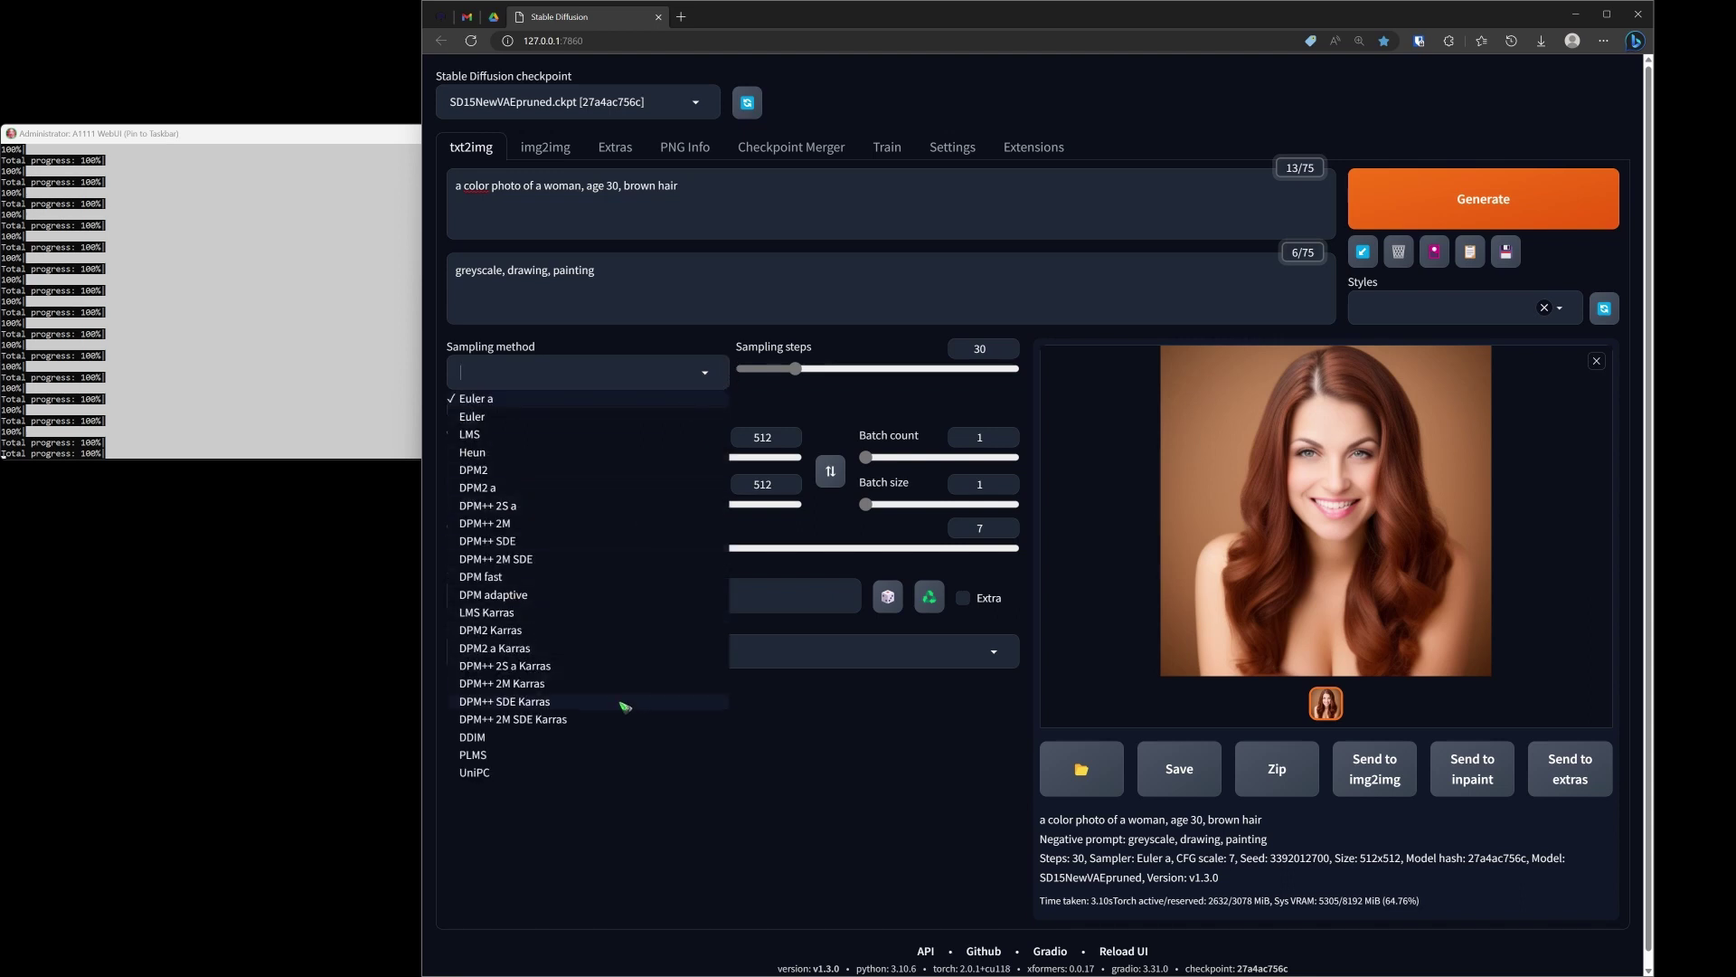
scroll(633, 560, down, 1)
click(709, 372)
click(710, 372)
click(695, 355)
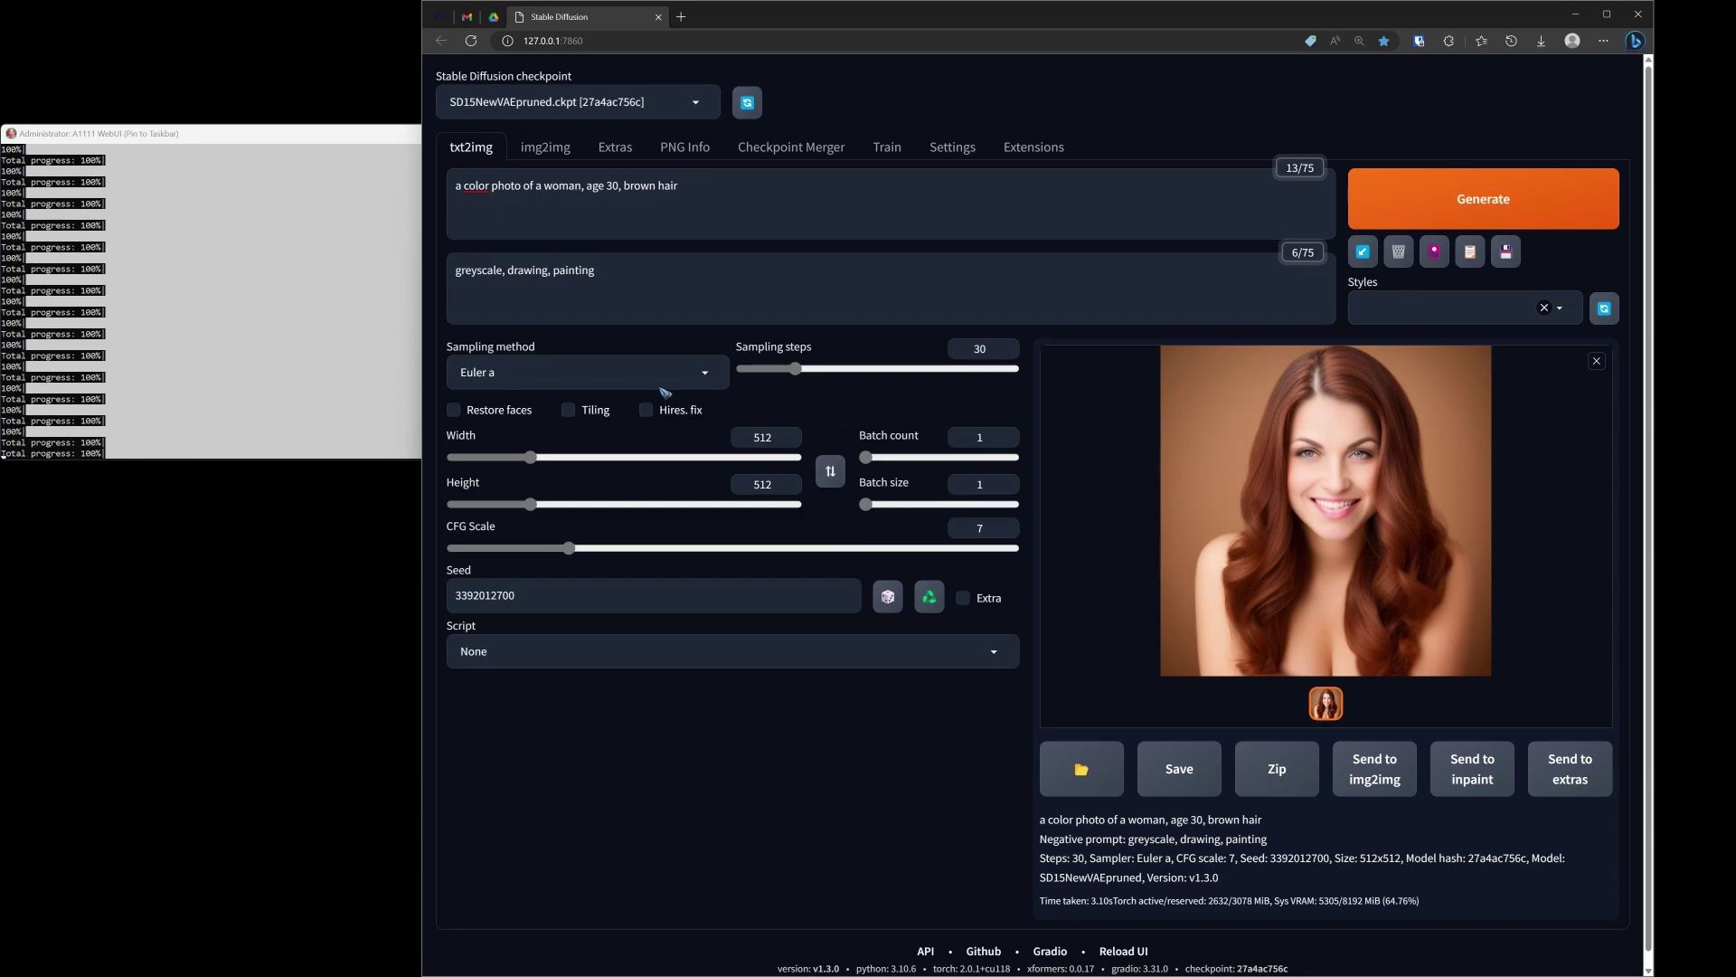
Generate the portrait at 20 steps and CFG 7, toggling Restore faces on then back off
click(1481, 199)
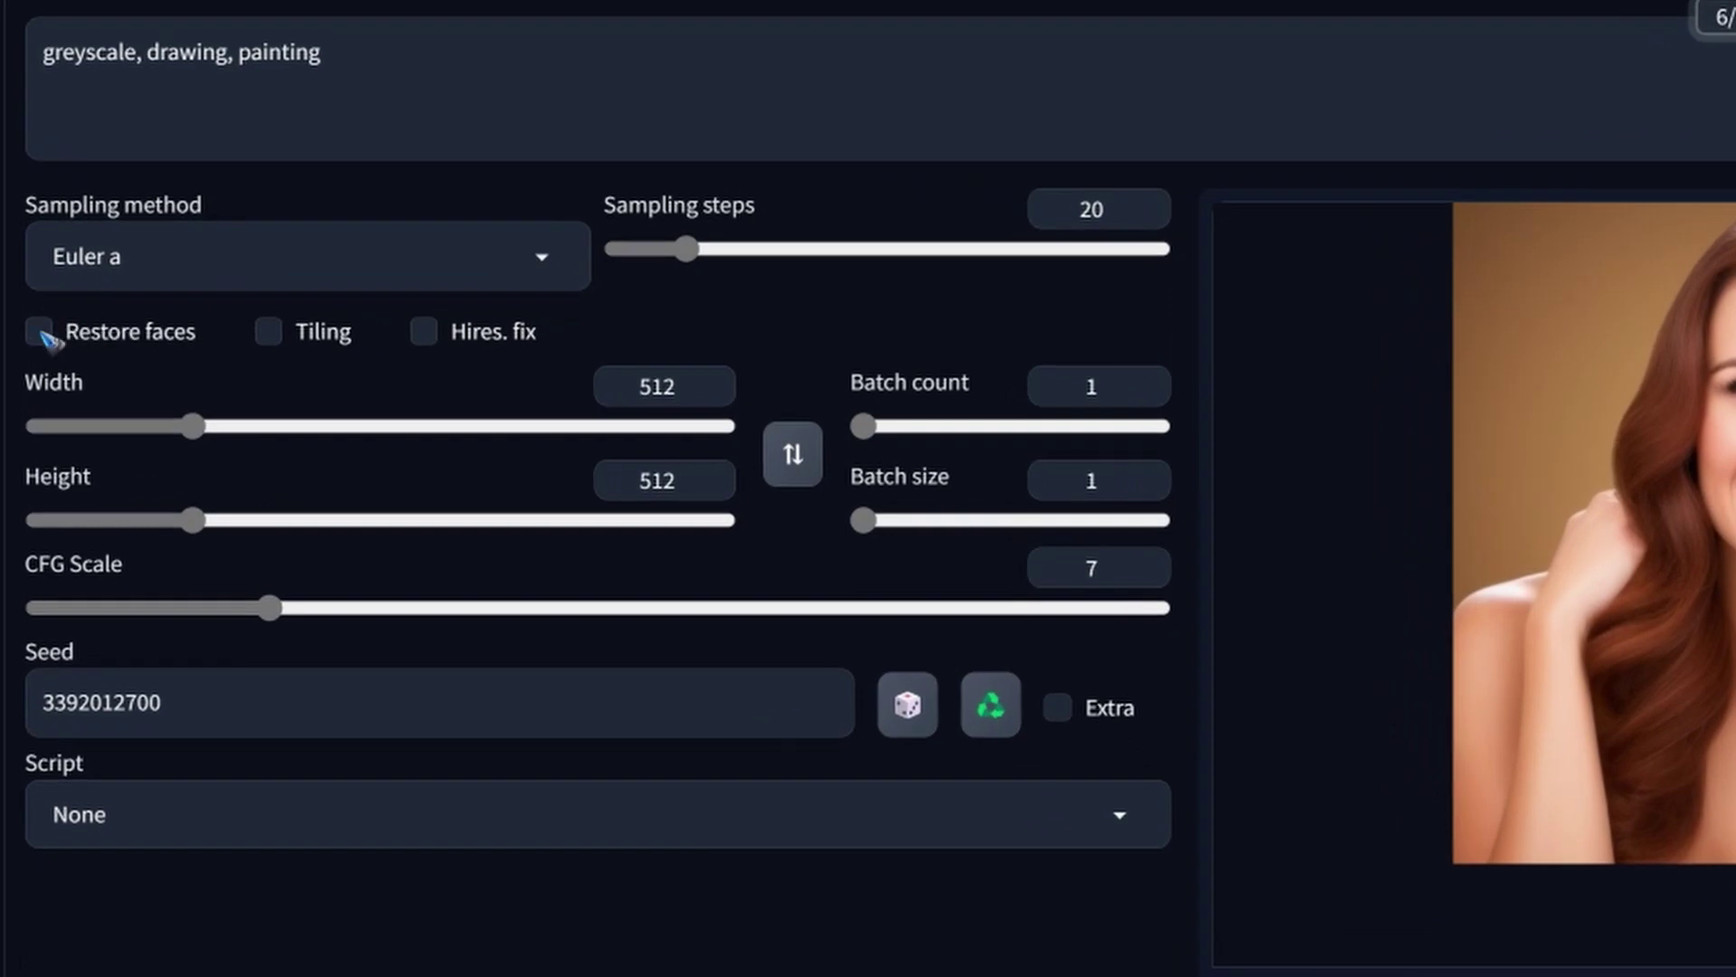
click(39, 332)
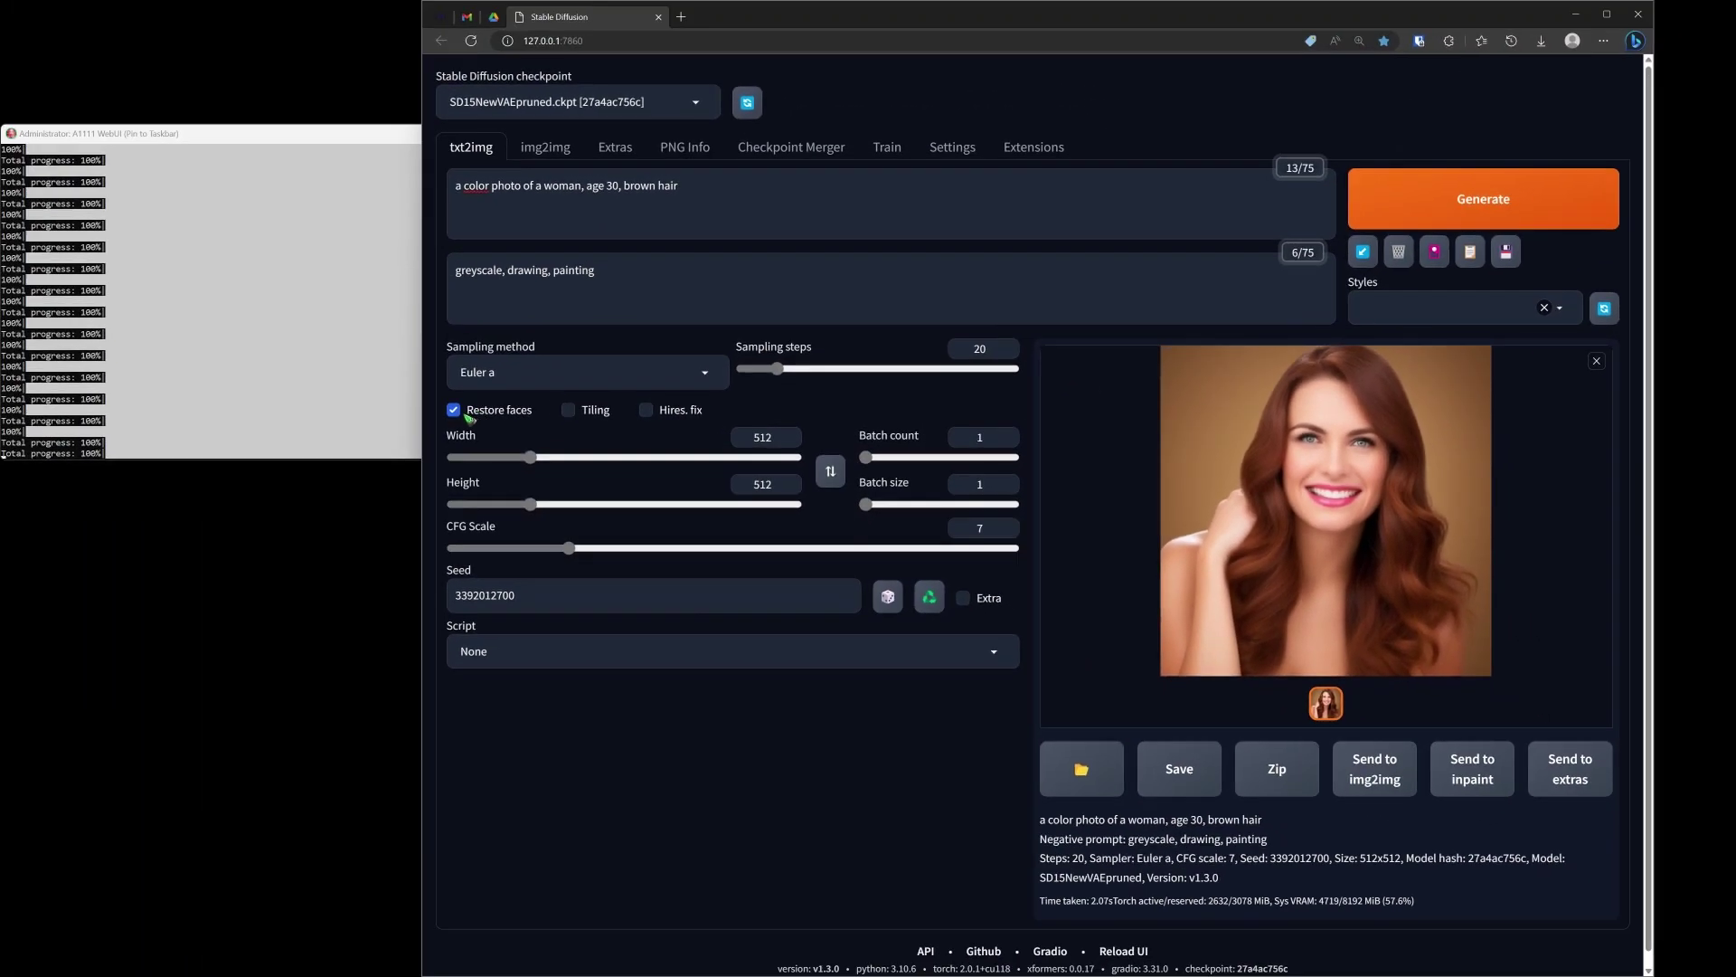
click(455, 410)
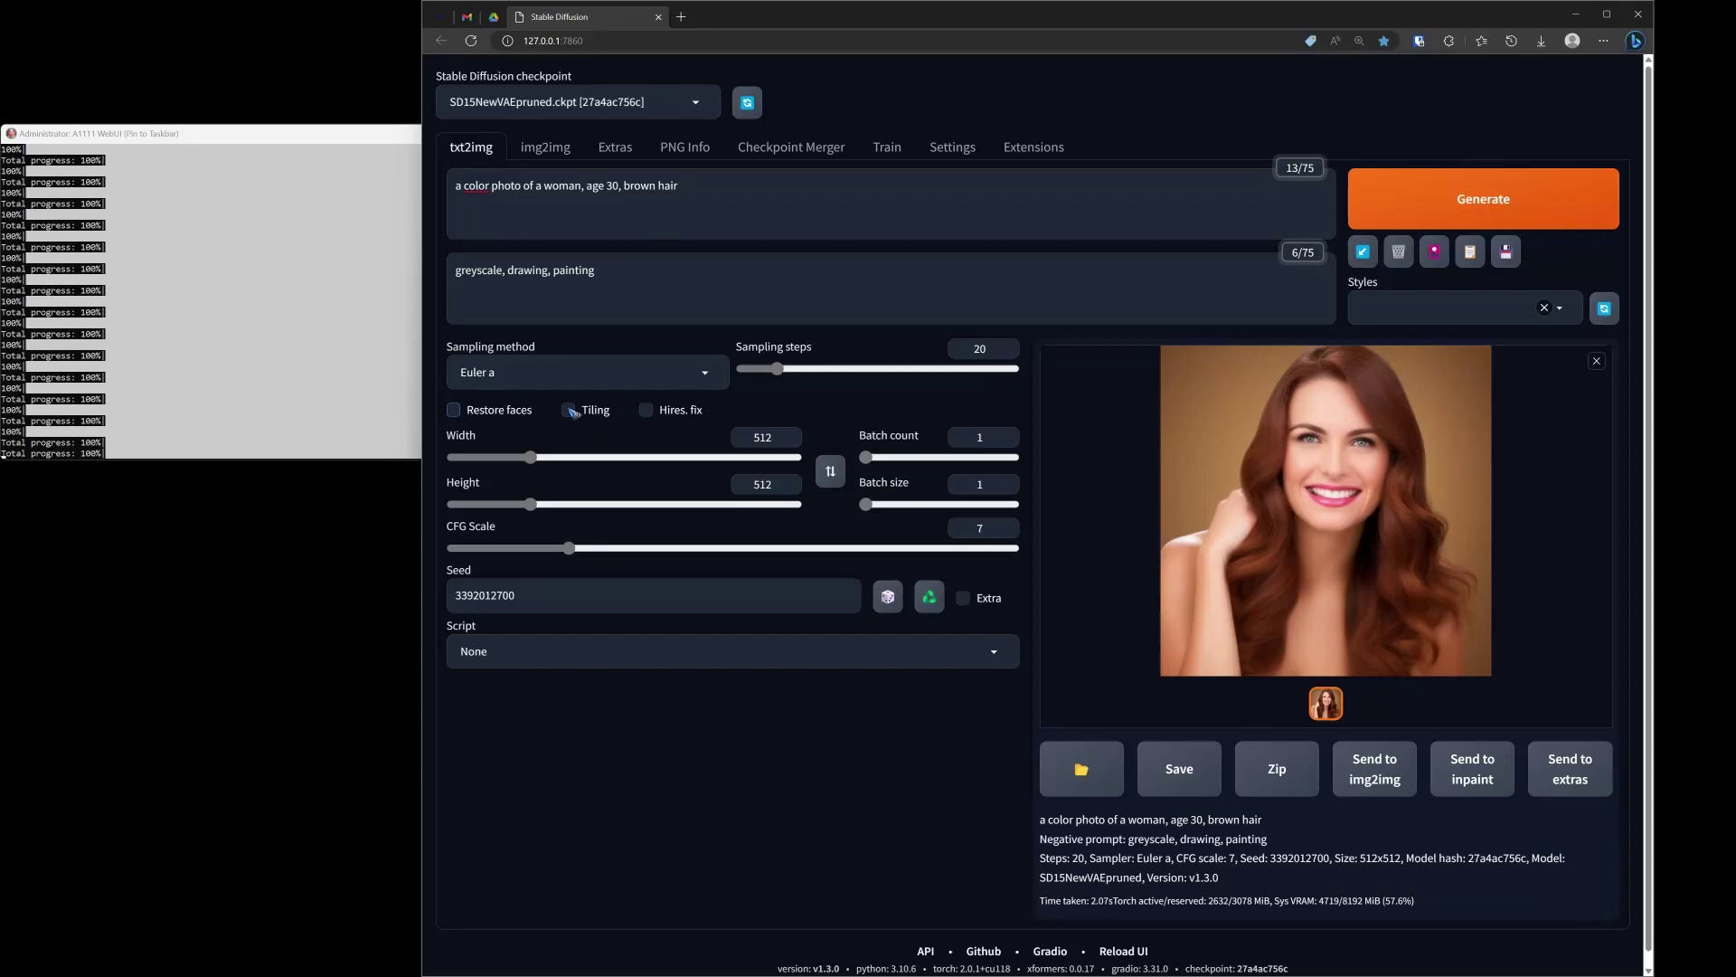
click(583, 413)
click(653, 415)
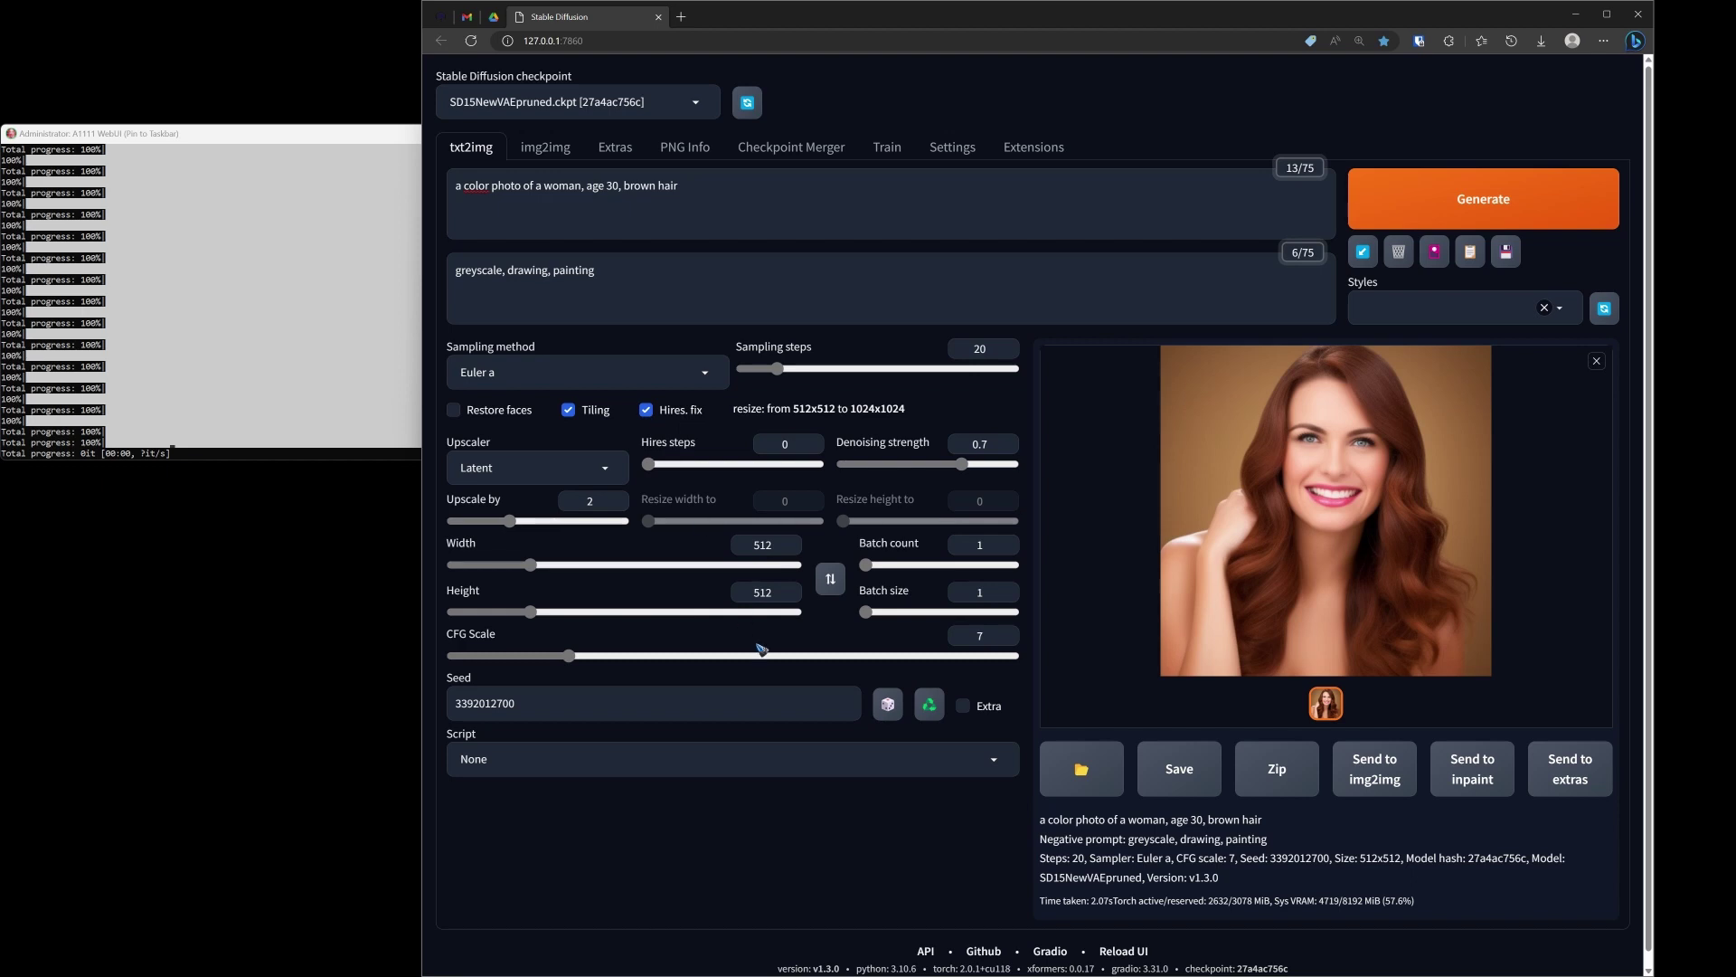
click(648, 413)
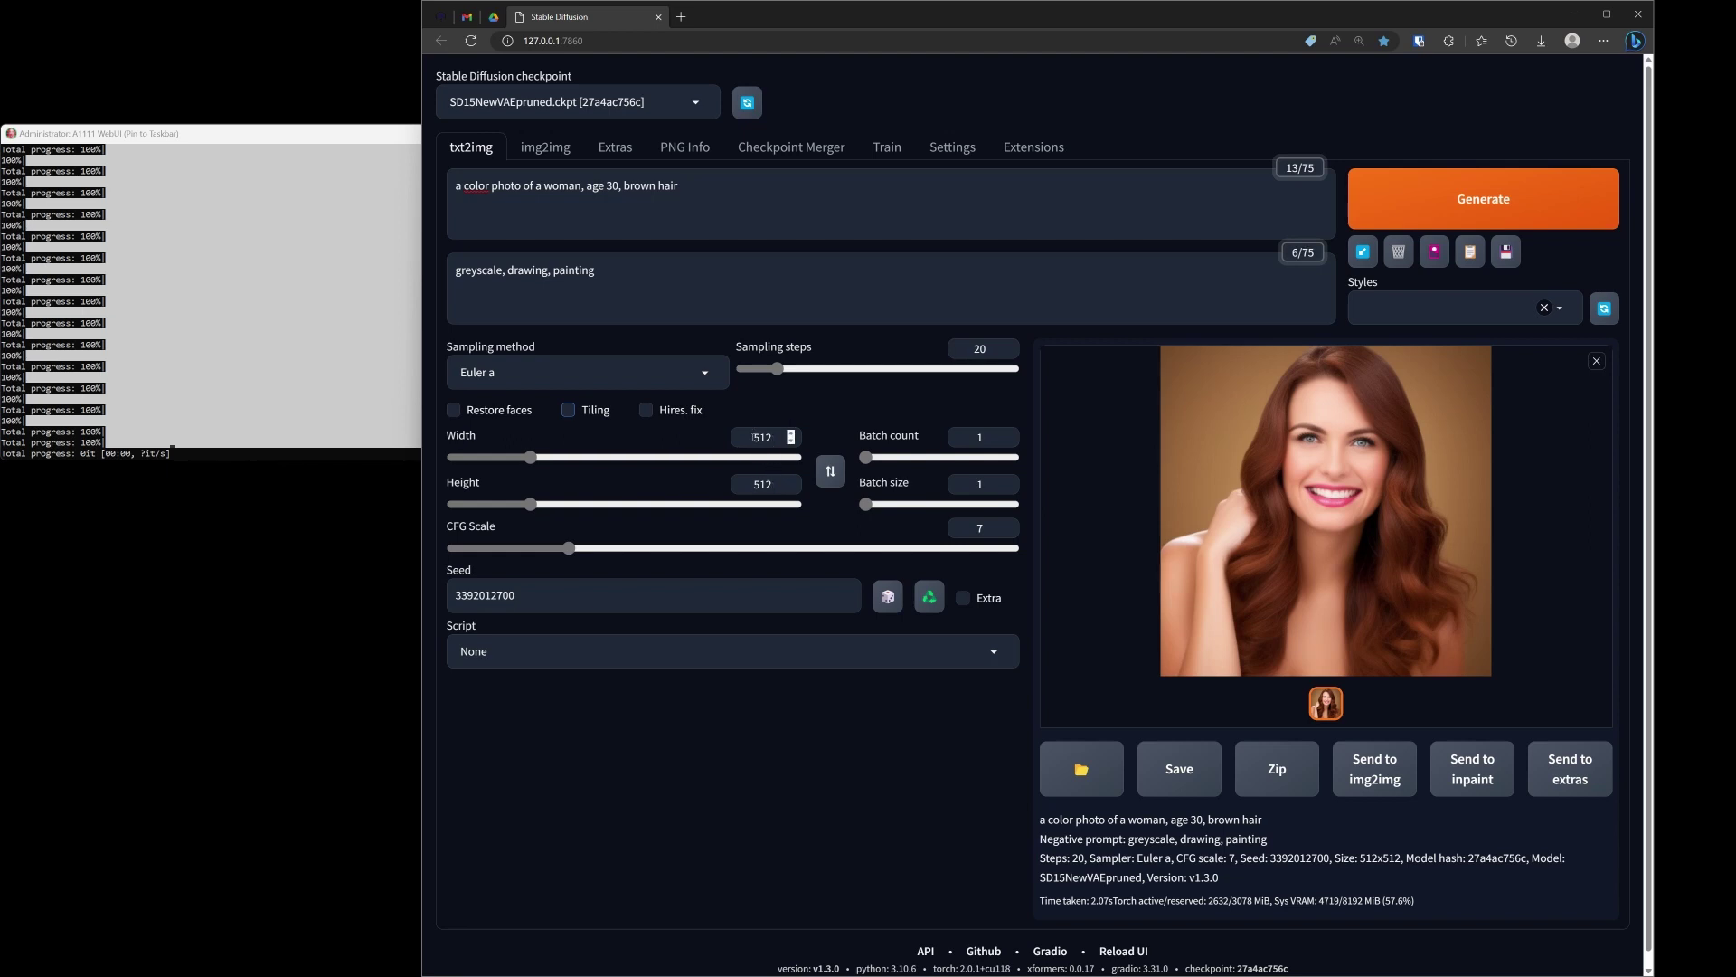
Set the width to 768 and generate the portrait
drag(753, 437, 784, 436)
text(768)
click(1484, 205)
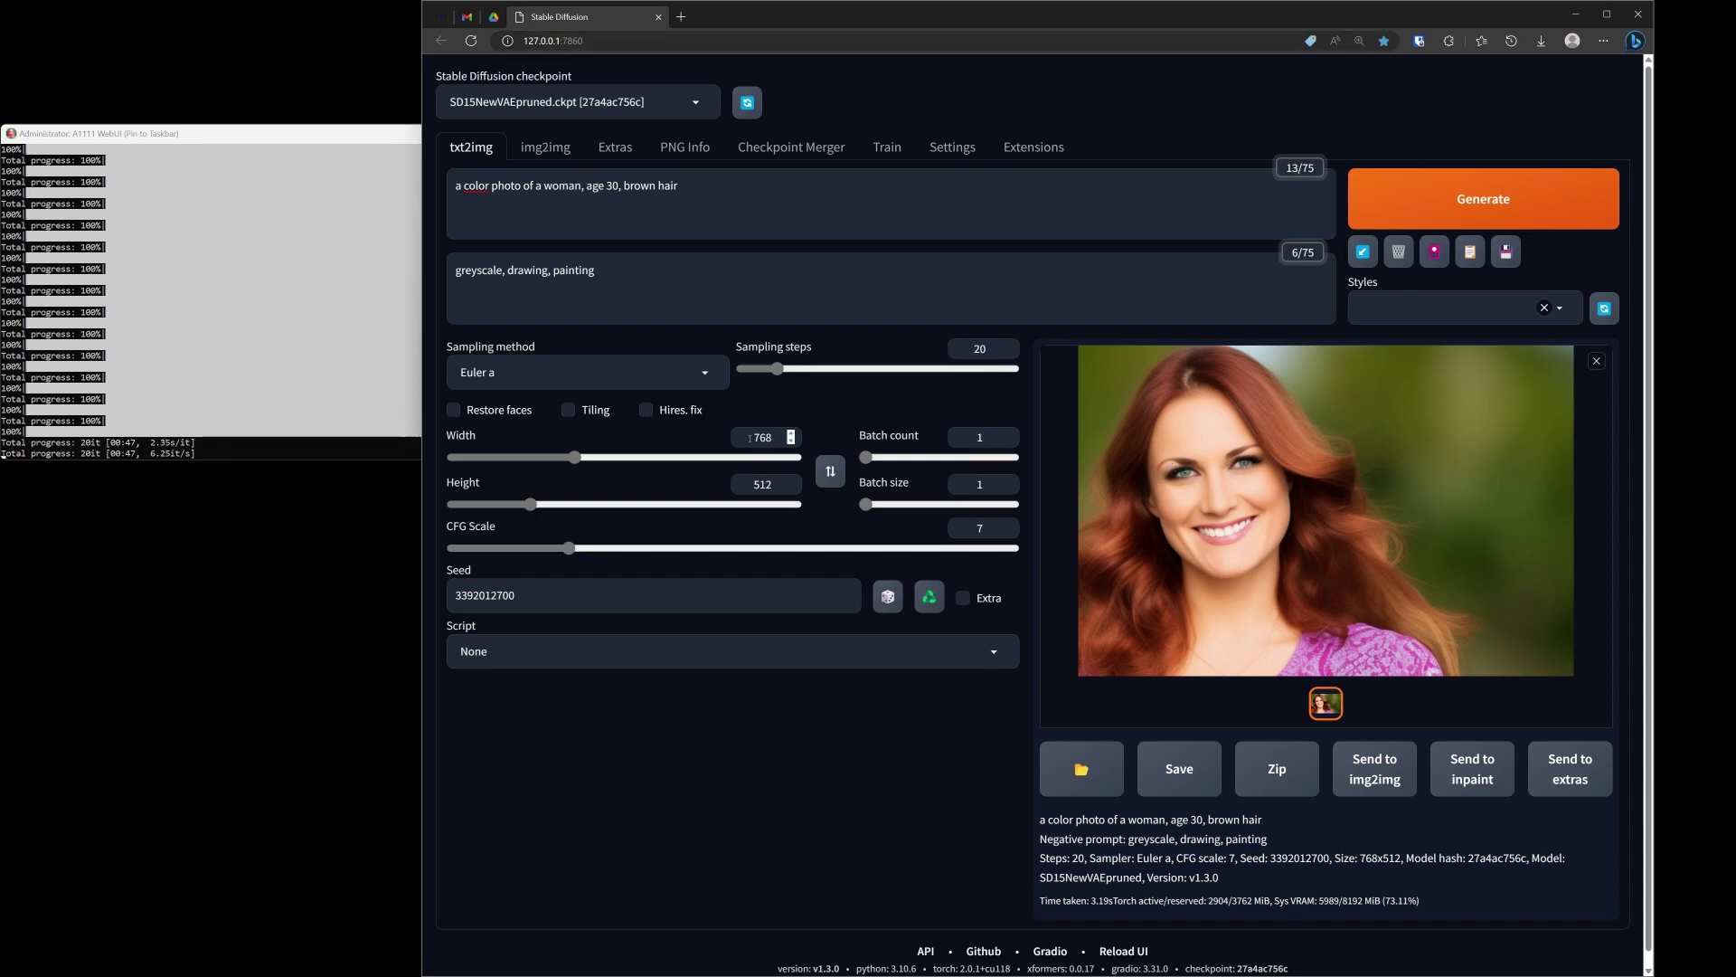
Set the width to 1024 and generate the 1024x512 image
double_click(778, 434)
text(1024)
click(1481, 198)
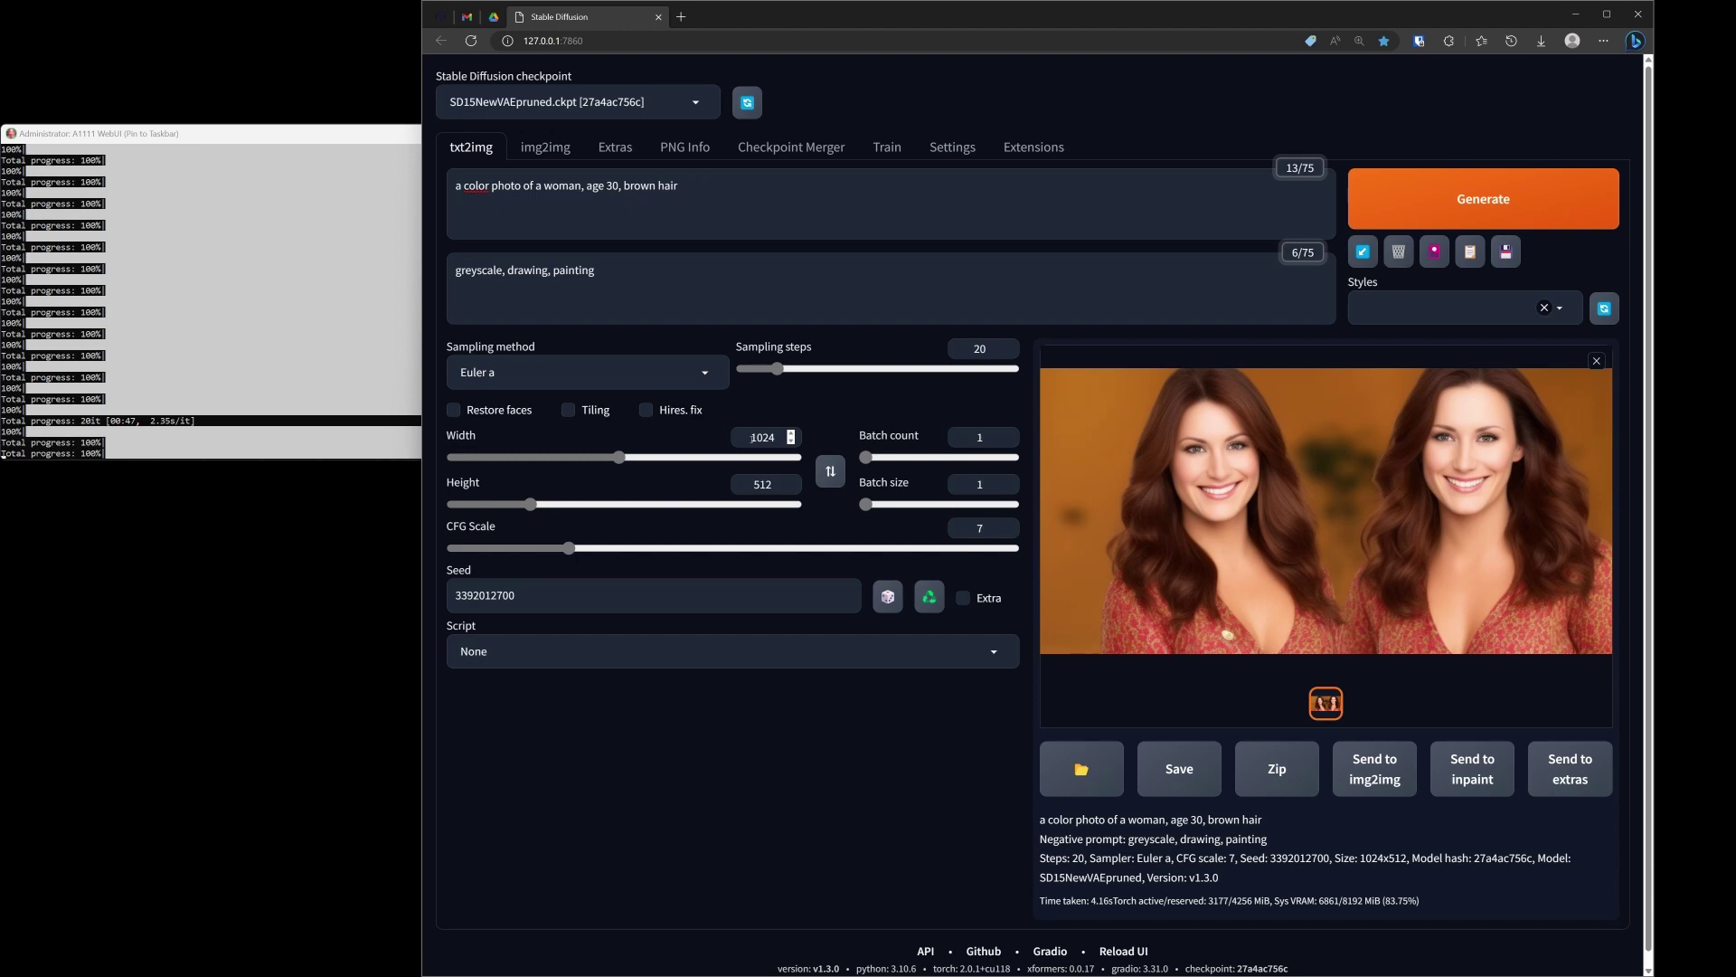
Reset width to 768, briefly enabling Hires. fix to preview its upscale before disabling it
double_click(754, 437)
text(768)
click(647, 410)
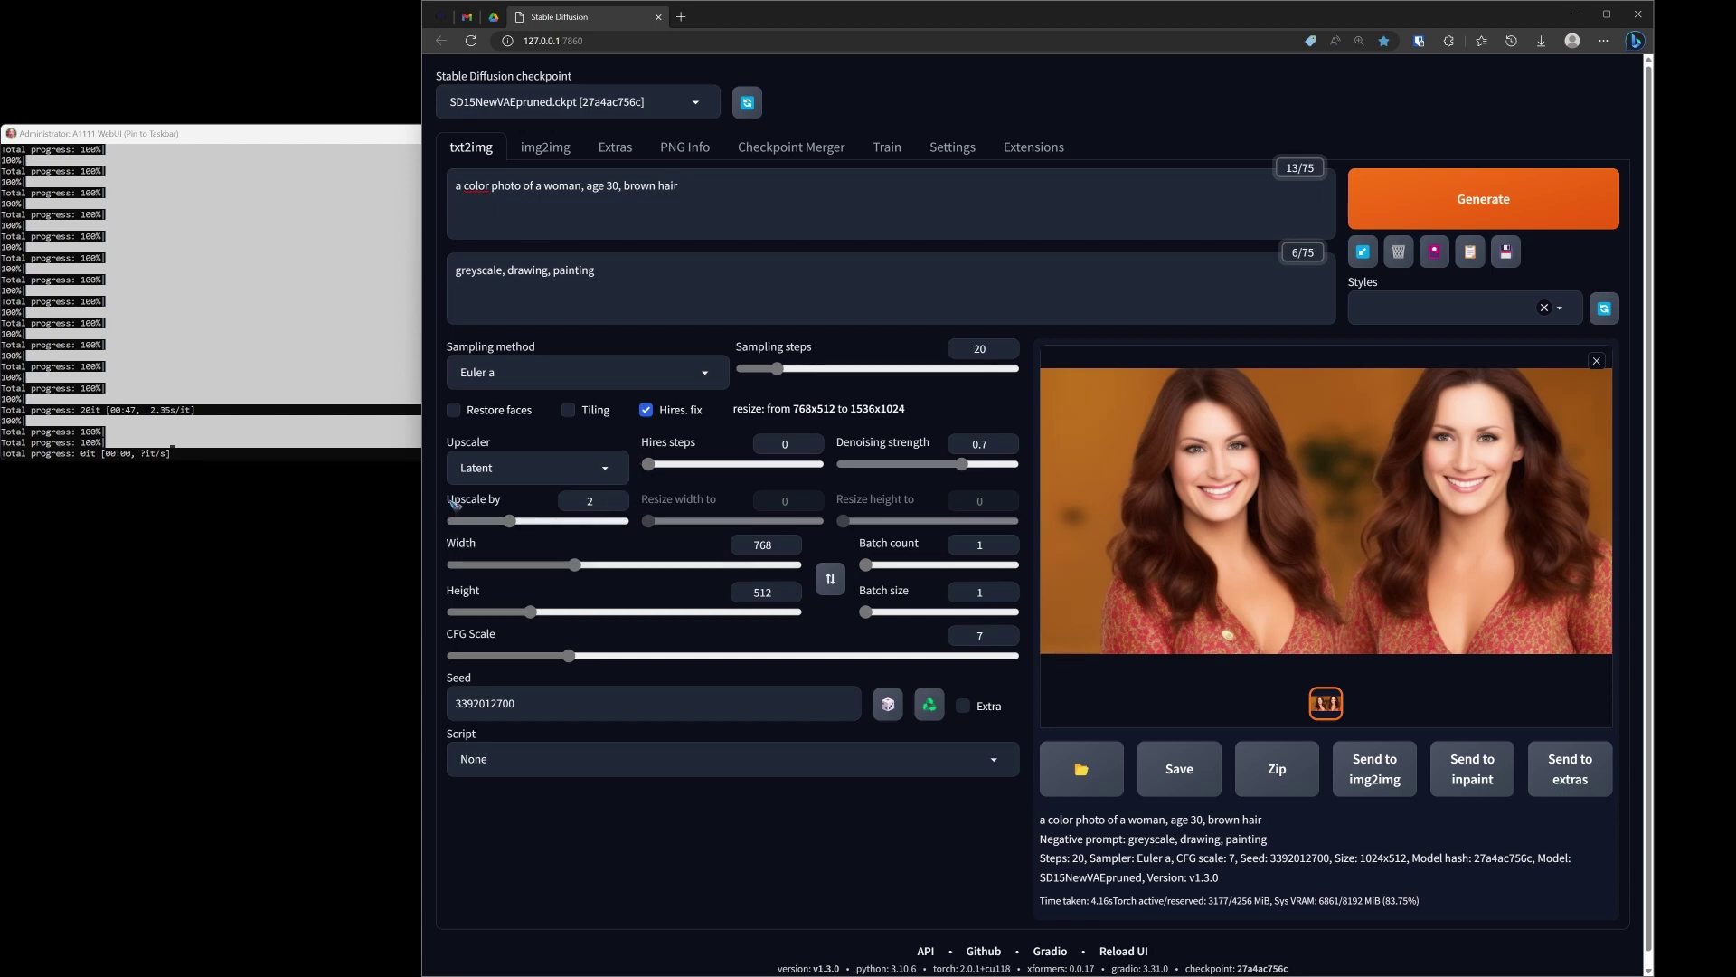
click(648, 411)
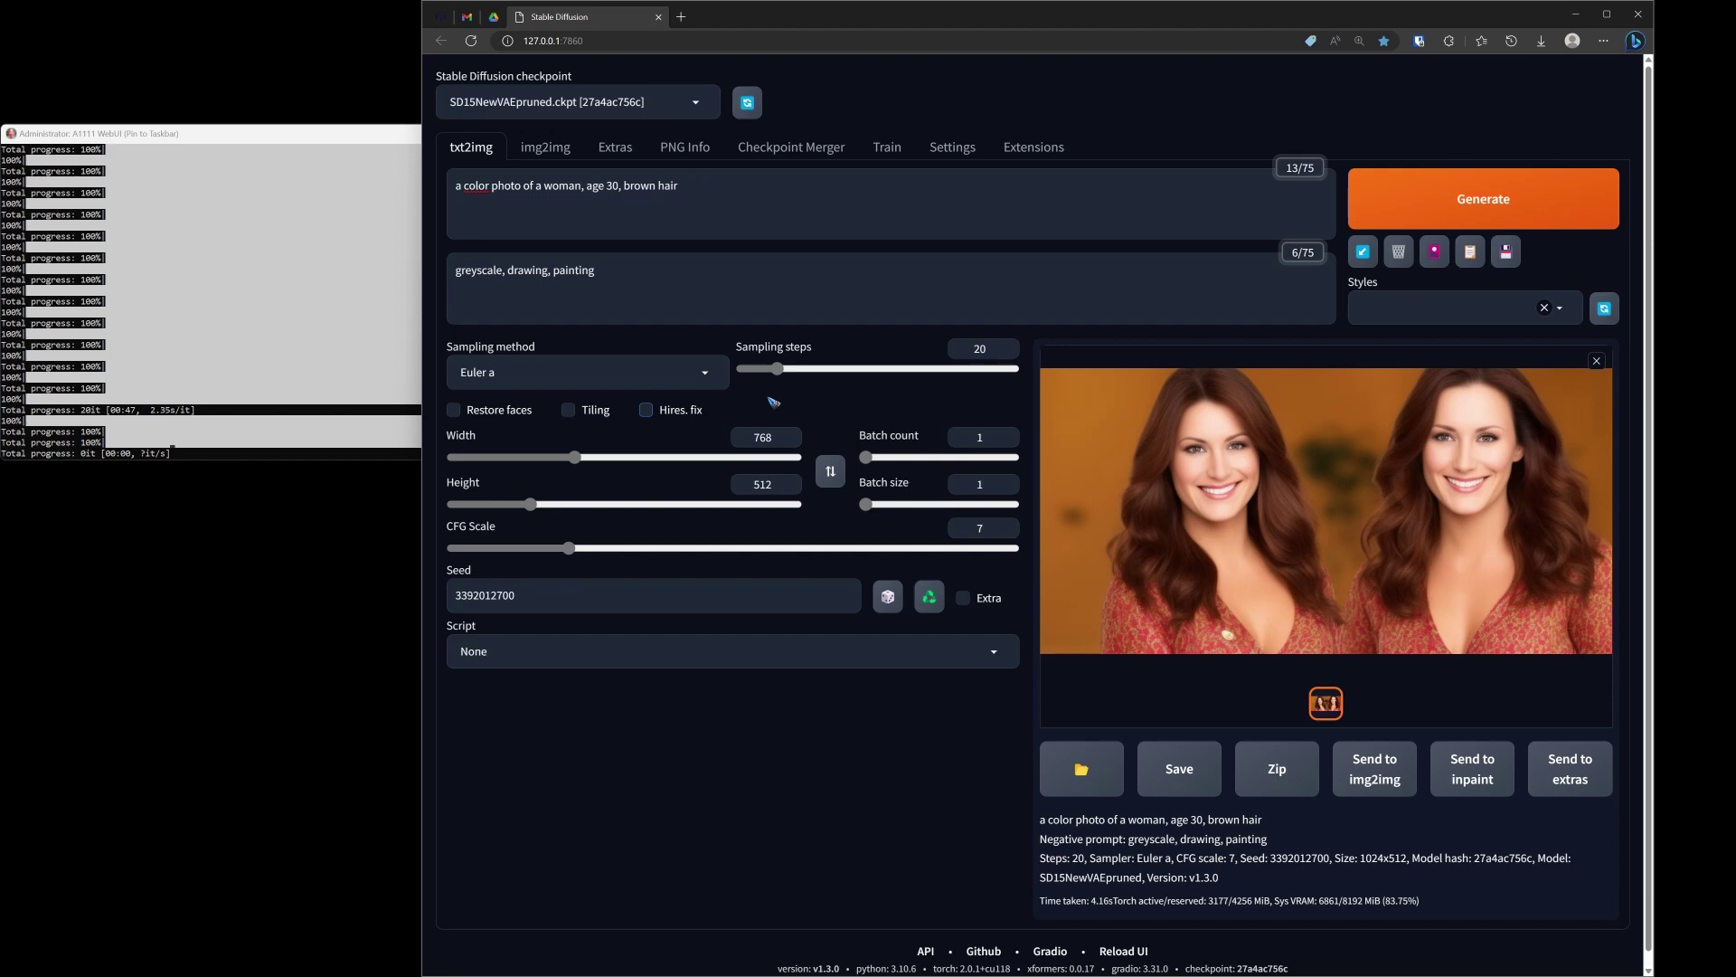